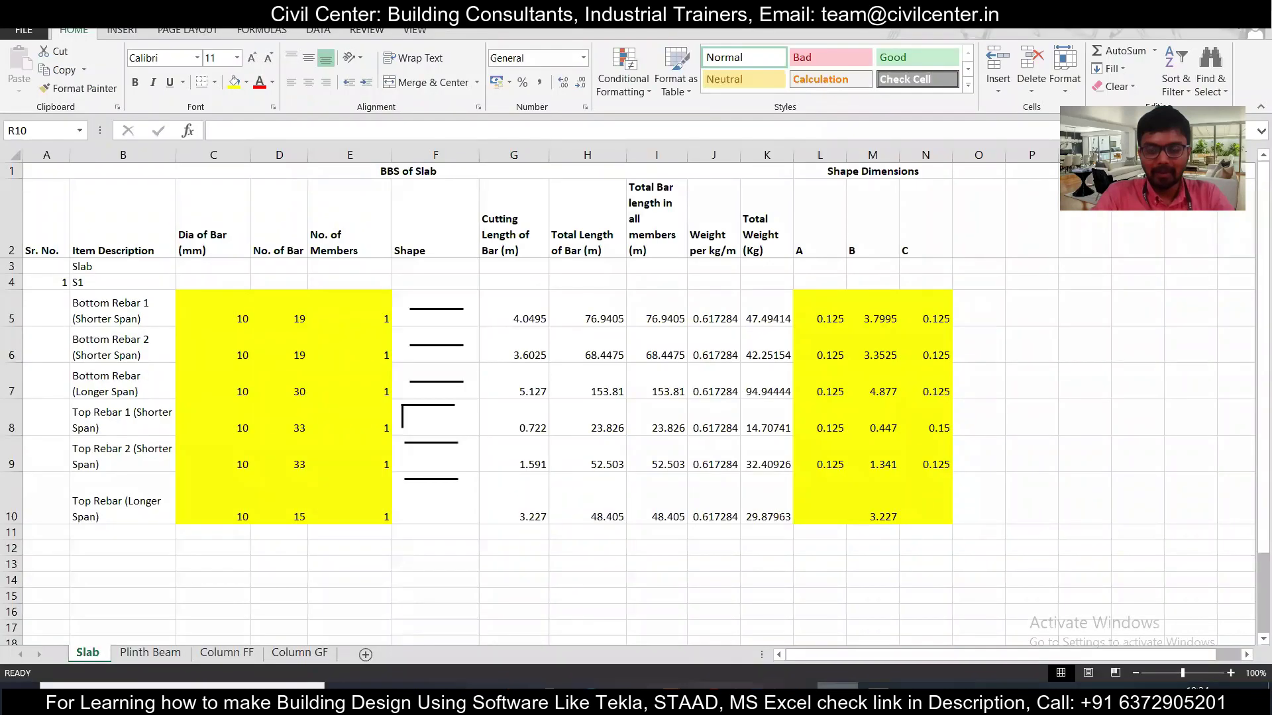
Switch to the structure drawing in AutoCAD and examine slab S1 between grids D–E and 1–2 on the plan.
left_click(938, 512)
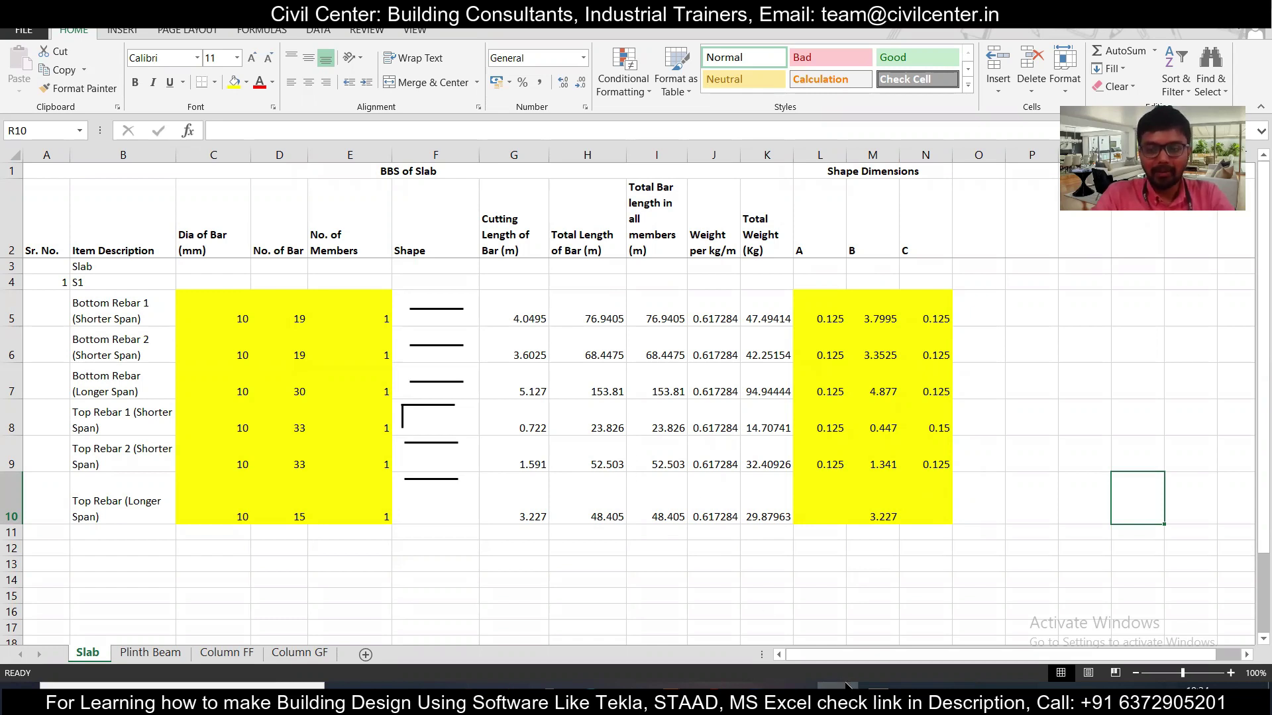
left_click(878, 686)
scroll(693, 502, "down", 4)
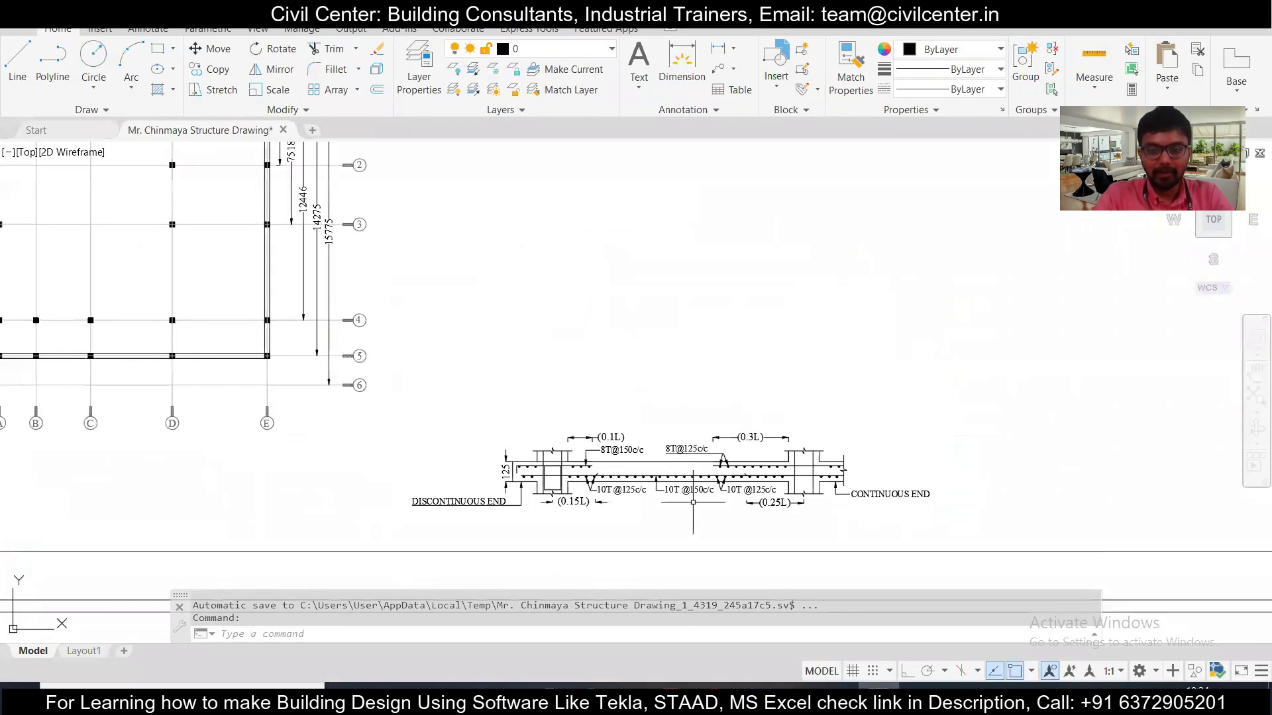
left_click_drag(681, 512, 726, 414)
left_click_drag(699, 558, 679, 351)
mouse_move(704, 426)
left_mouse_down()
mouse_move(688, 344)
mouse_move(659, 374)
mouse_move(643, 324)
left_mouse_up()
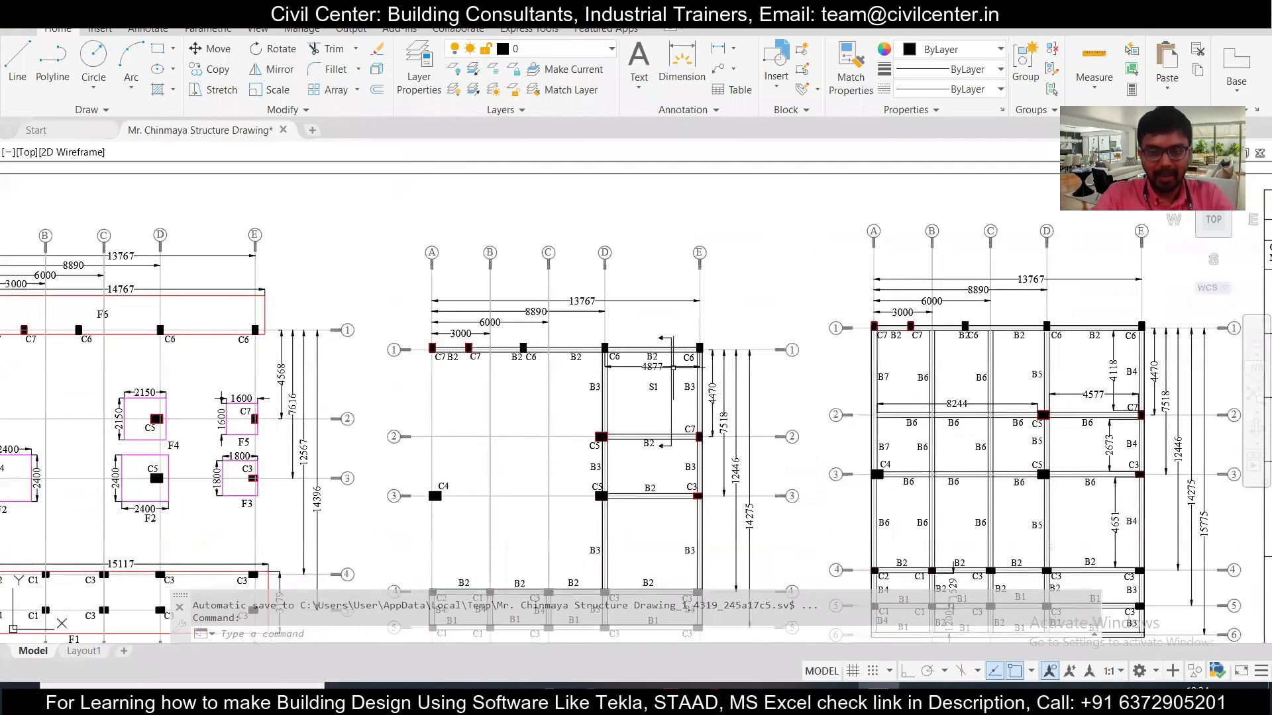
scroll(675, 367, "up", 5)
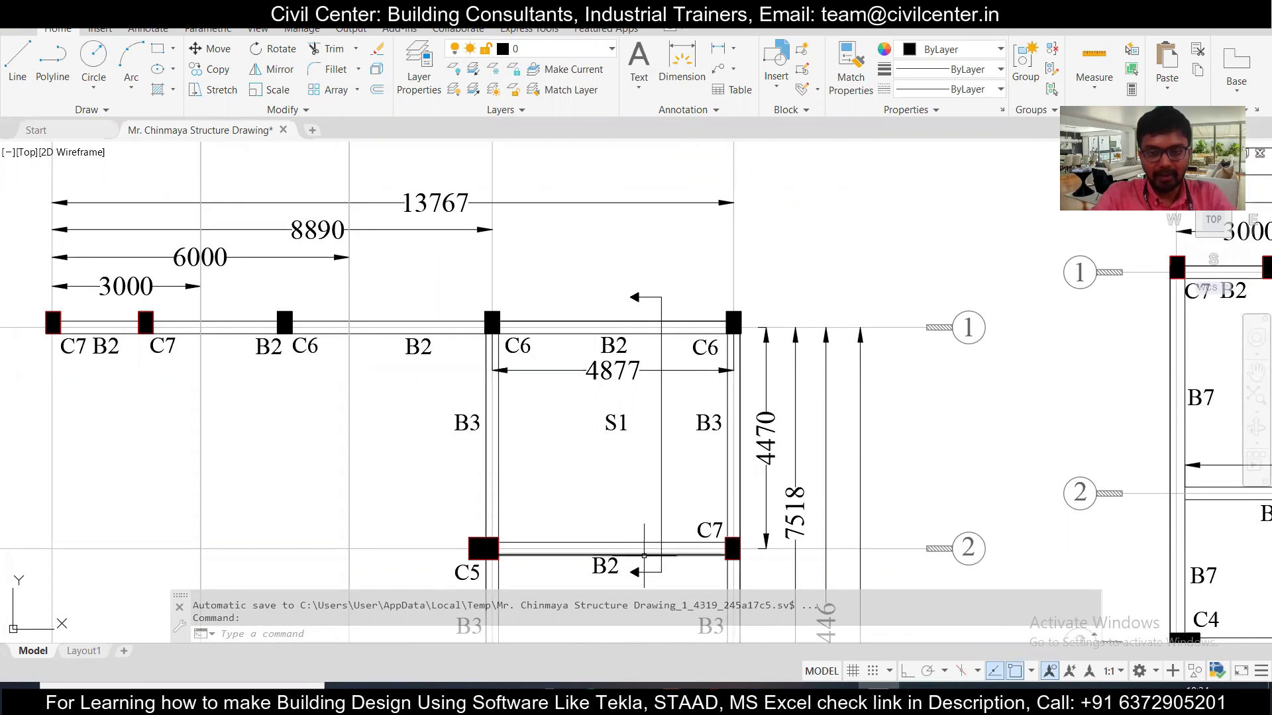
Trace the section line through slab S1 and examine the bar sizes and spacings in the slab section detail.
left_click_drag(636, 287, 638, 497)
left_click_drag(586, 193, 592, 428)
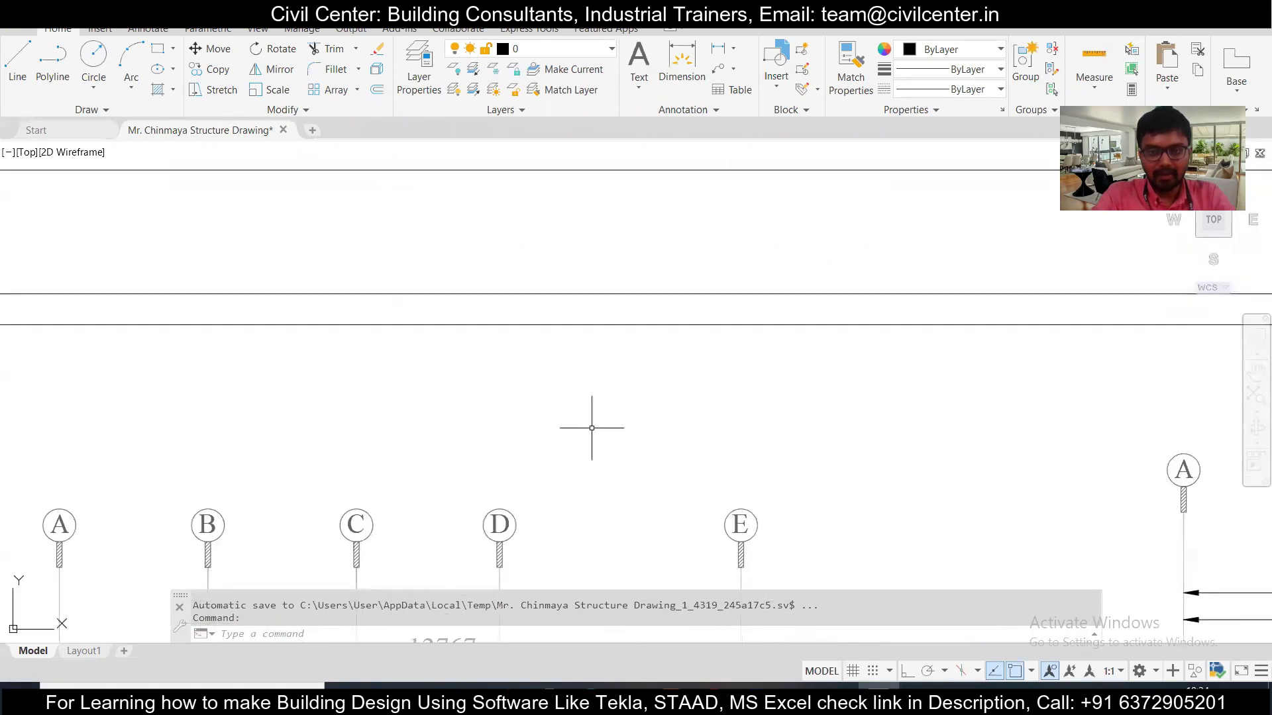
scroll(592, 428, "down", 5)
left_click_drag(588, 327, 597, 428)
scroll(637, 371, "up", 5)
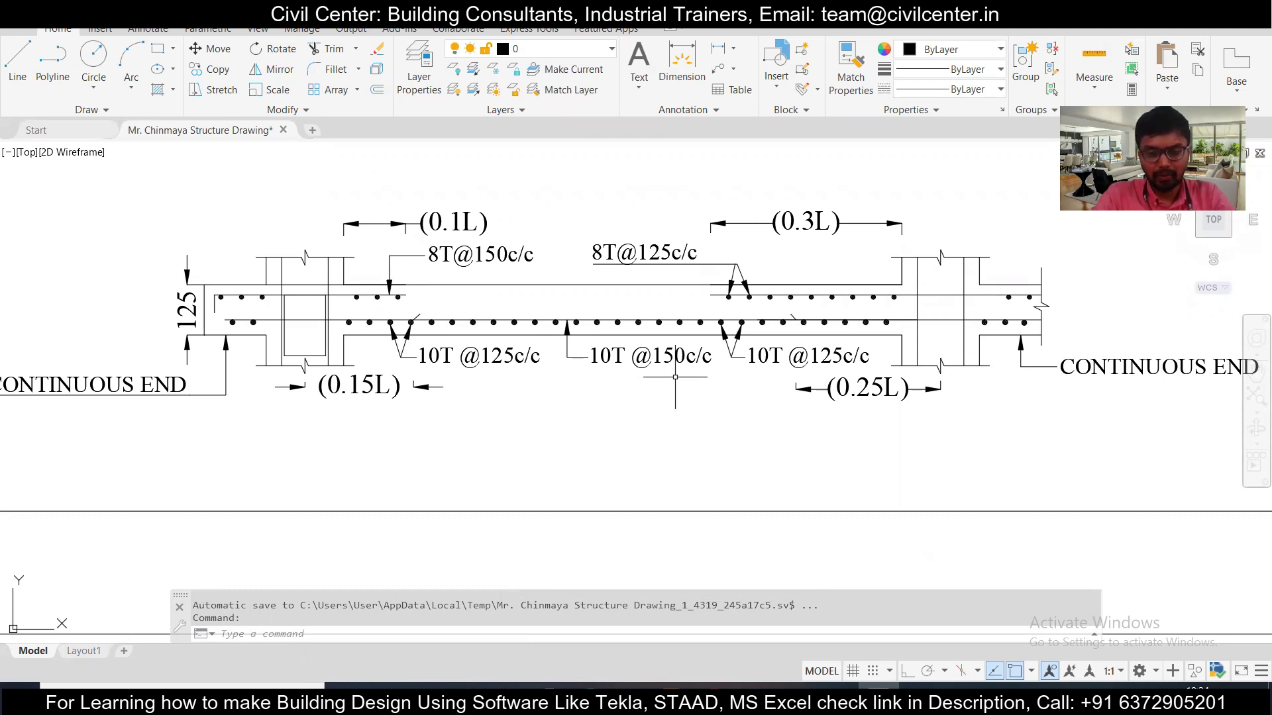
Check the slab bar bending schedule in Excel, then return to AutoCAD and examine the span dimensions of slab S1.
left_click(838, 686)
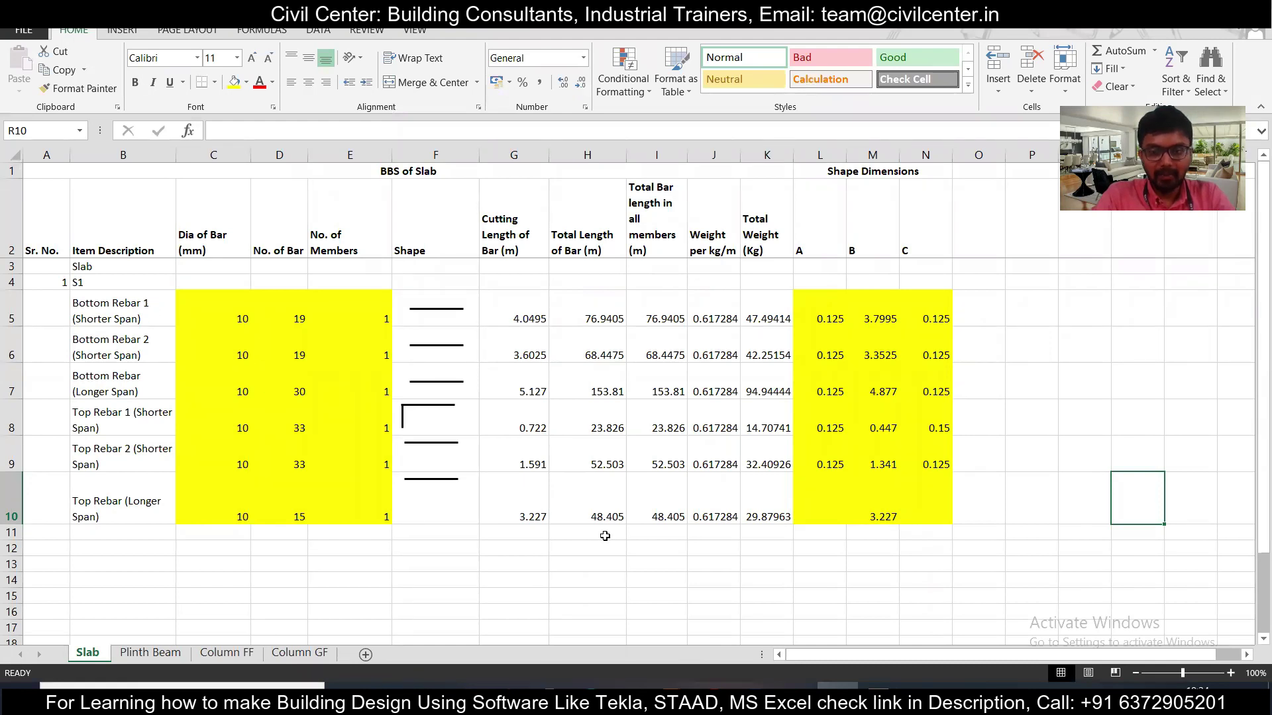
left_click(838, 686)
scroll(729, 508, "down", 4)
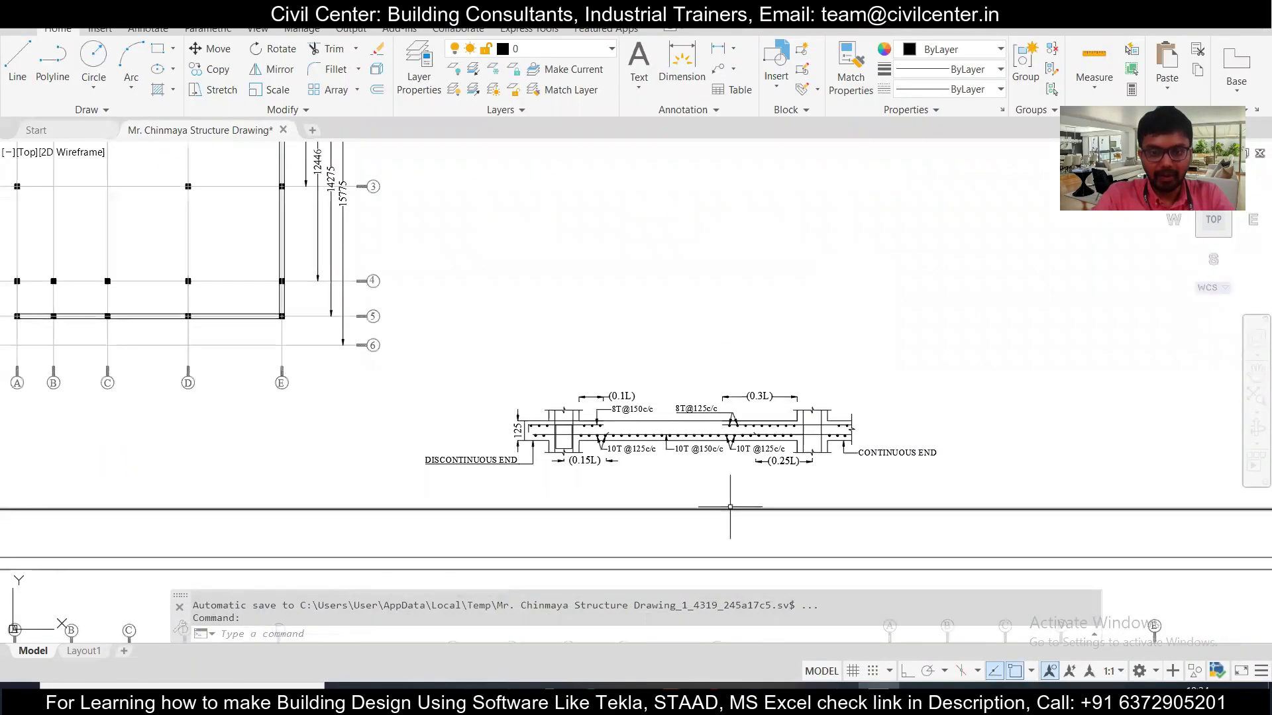
left_click_drag(717, 536, 720, 323)
left_click_drag(604, 511, 616, 420)
scroll(702, 475, "up", 2)
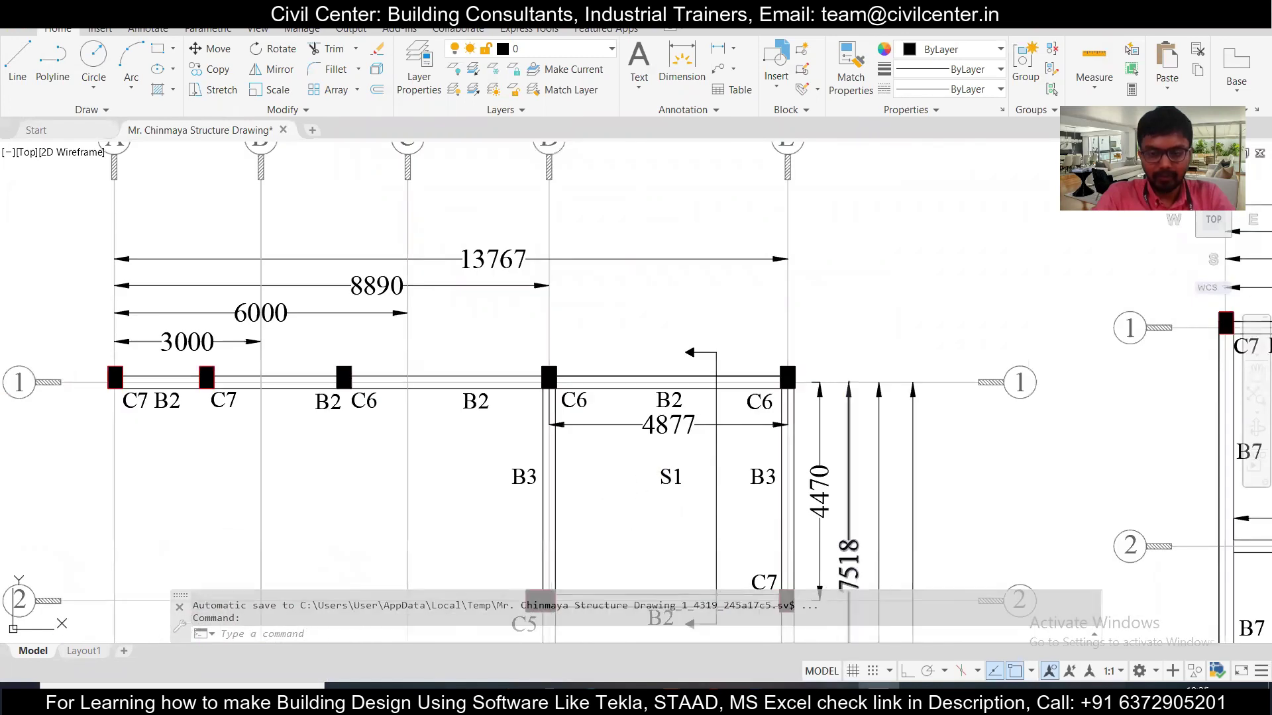
Review the slab schedule in Excel again and examine the reinforcement near the discontinuous end in the AutoCAD section detail.
left_click(838, 686)
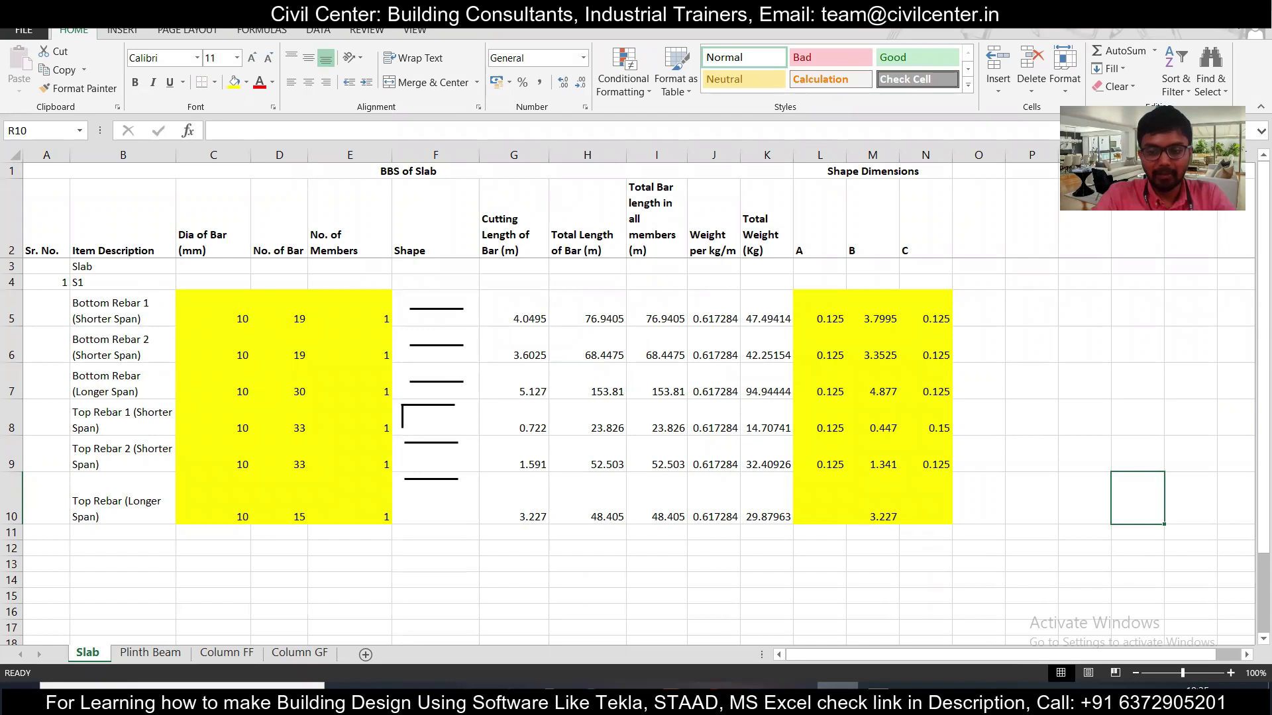
left_click(838, 686)
scroll(728, 455, "down", 4)
left_click_drag(728, 298, 749, 567)
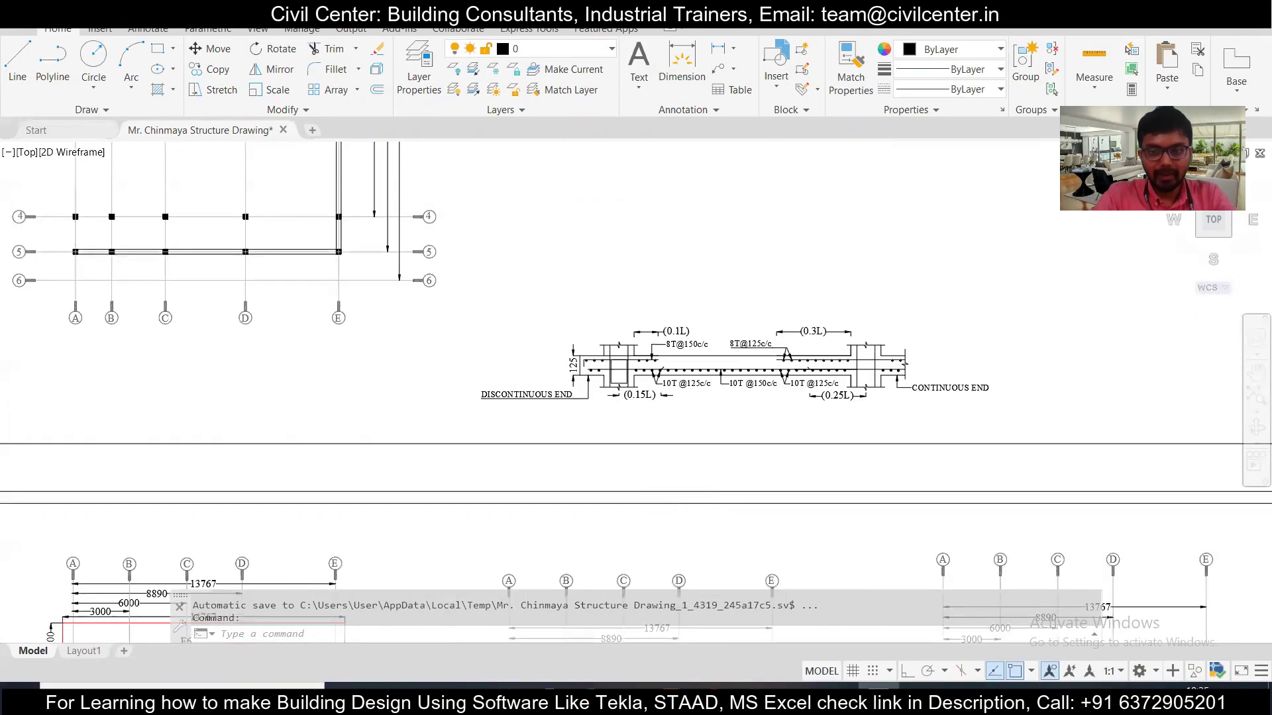
scroll(808, 398, "up", 4)
scroll(638, 295, "up", 1)
scroll(638, 295, "up", 1)
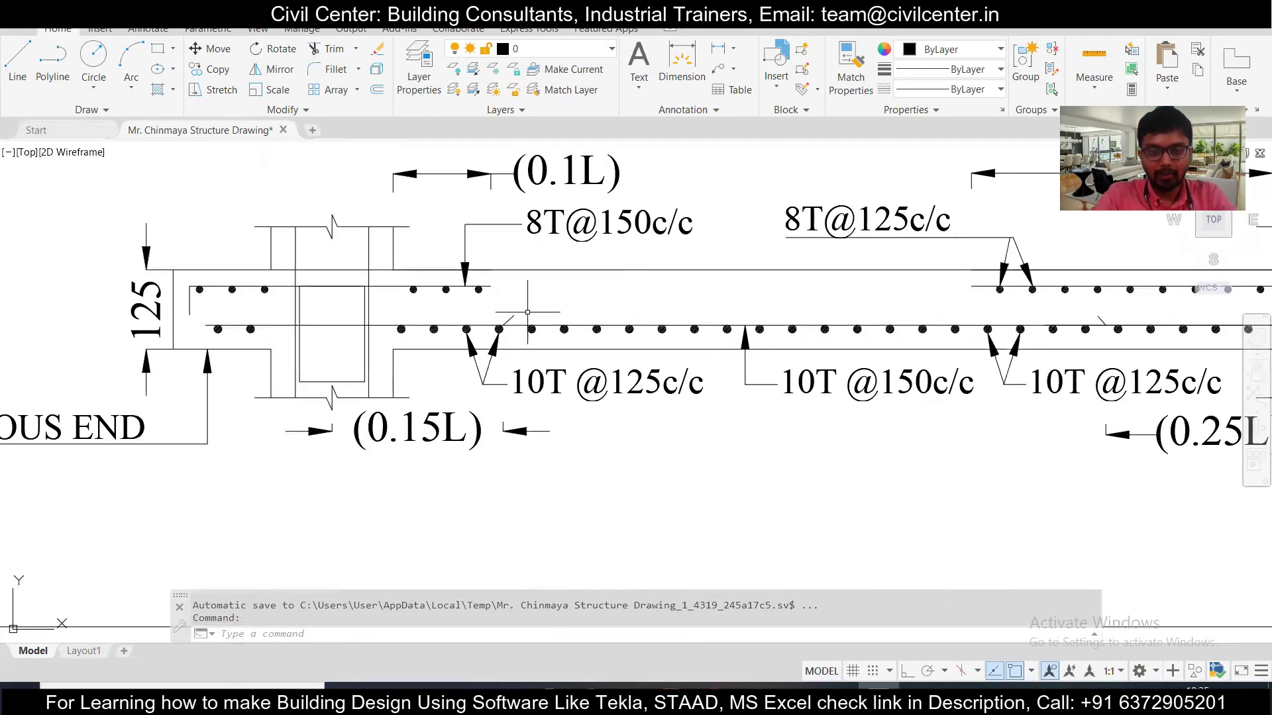
Compare slab S1 and its section mark on the plan with the bottom reinforcement in the section detail.
scroll(550, 371, "down", 2)
scroll(581, 458, "down", 3)
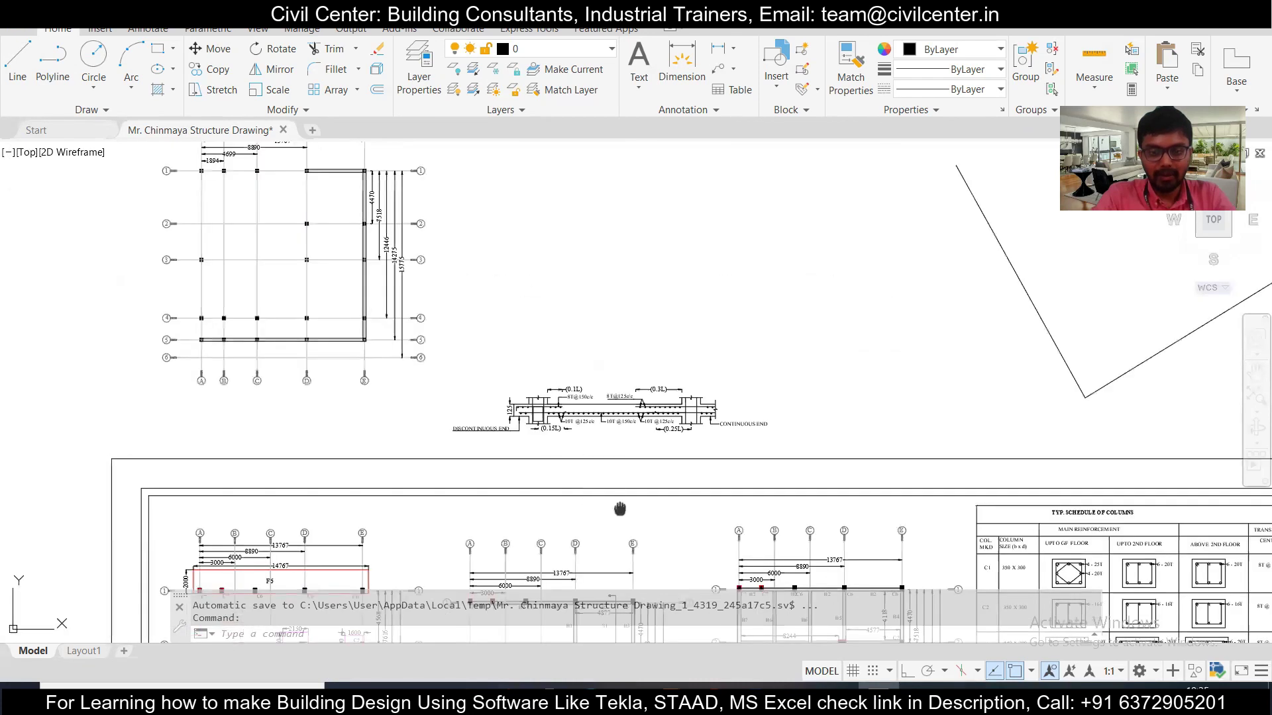
scroll(620, 510, "up", 1)
scroll(612, 527, "up", 3)
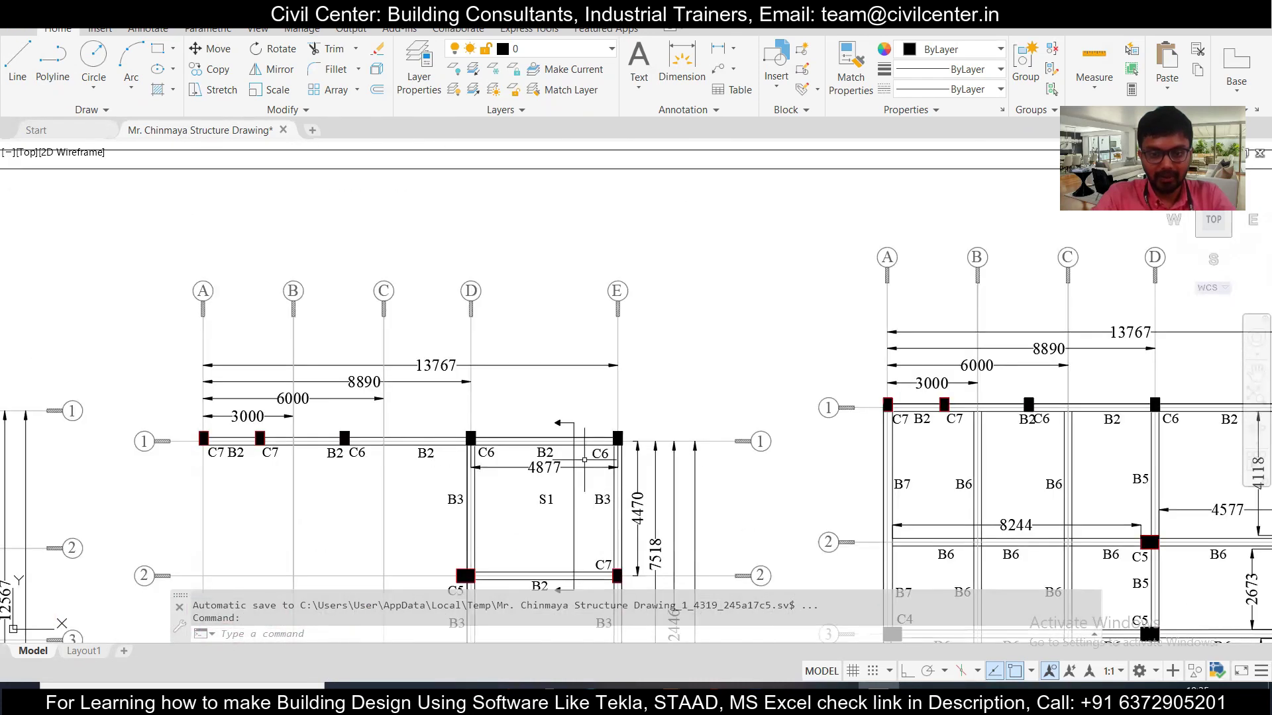
left_click_drag(583, 430, 619, 660)
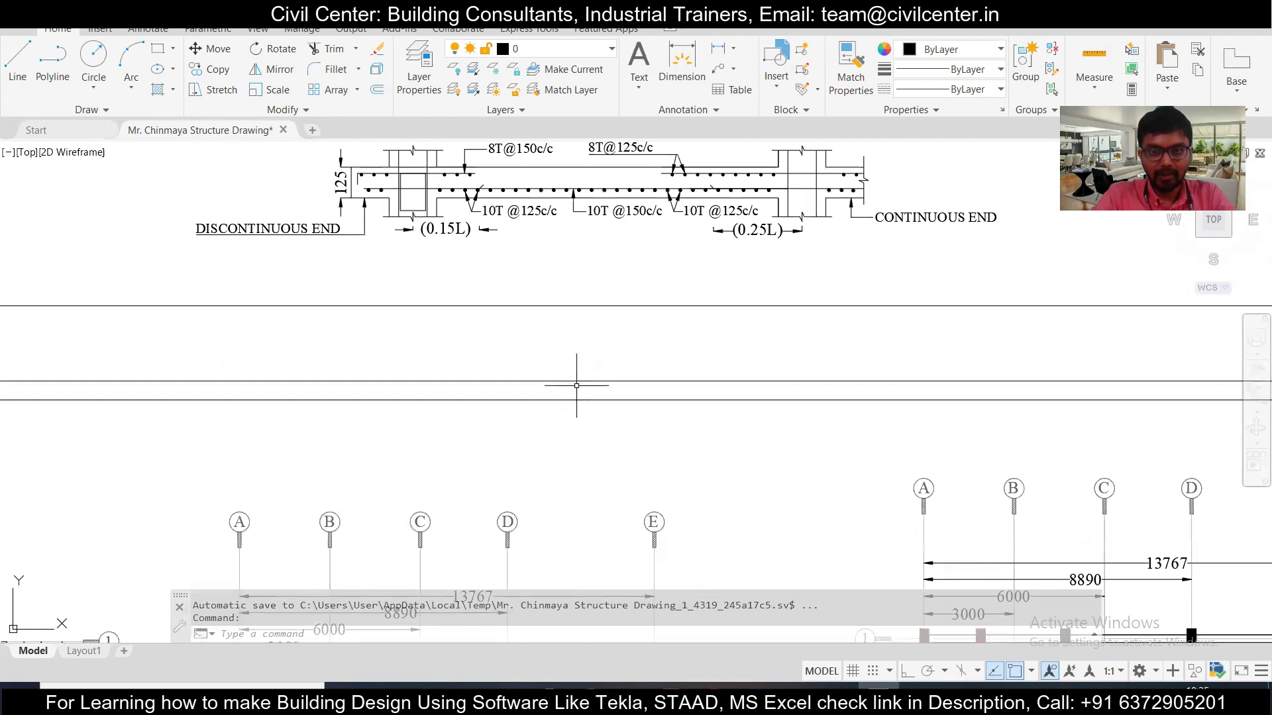
mouse_move(601, 494)
left_mouse_down()
mouse_move(596, 302)
mouse_move(639, 660)
left_mouse_up()
scroll(571, 387, "up", 5)
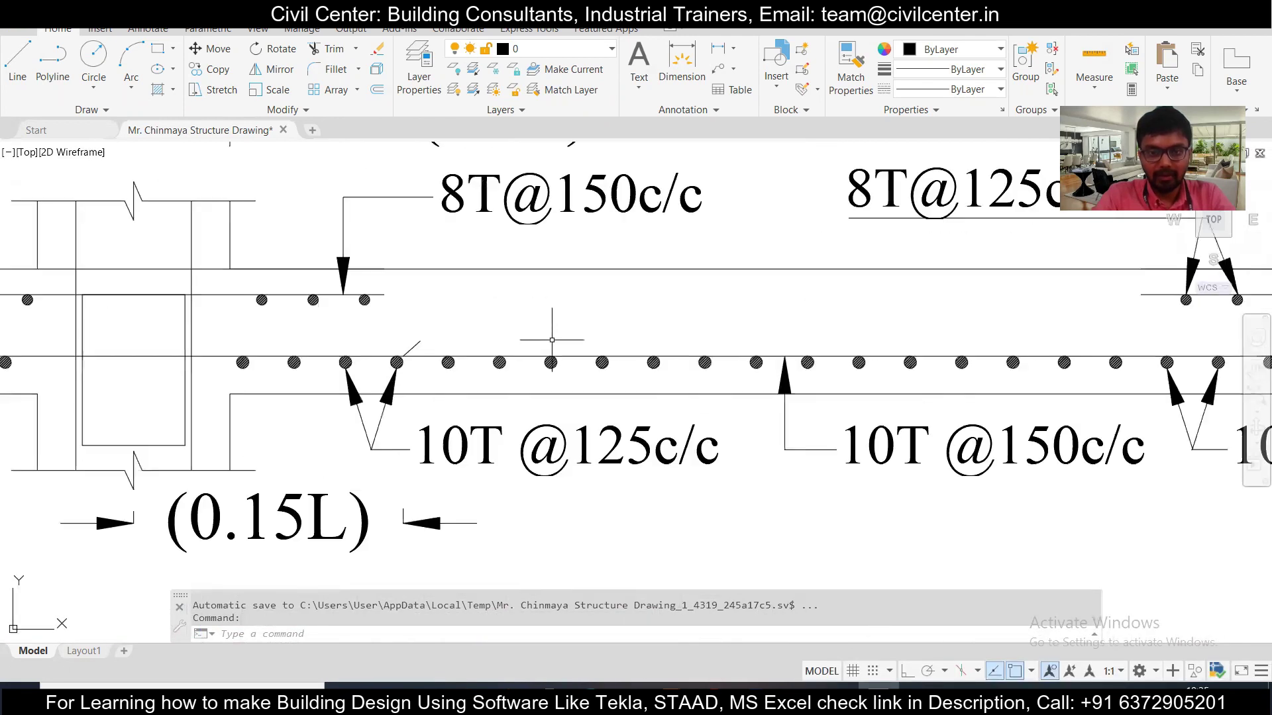
Select only the long bottom rebar line in the slab section detail, without the round bar sections.
left_click(568, 370)
left_click(557, 326)
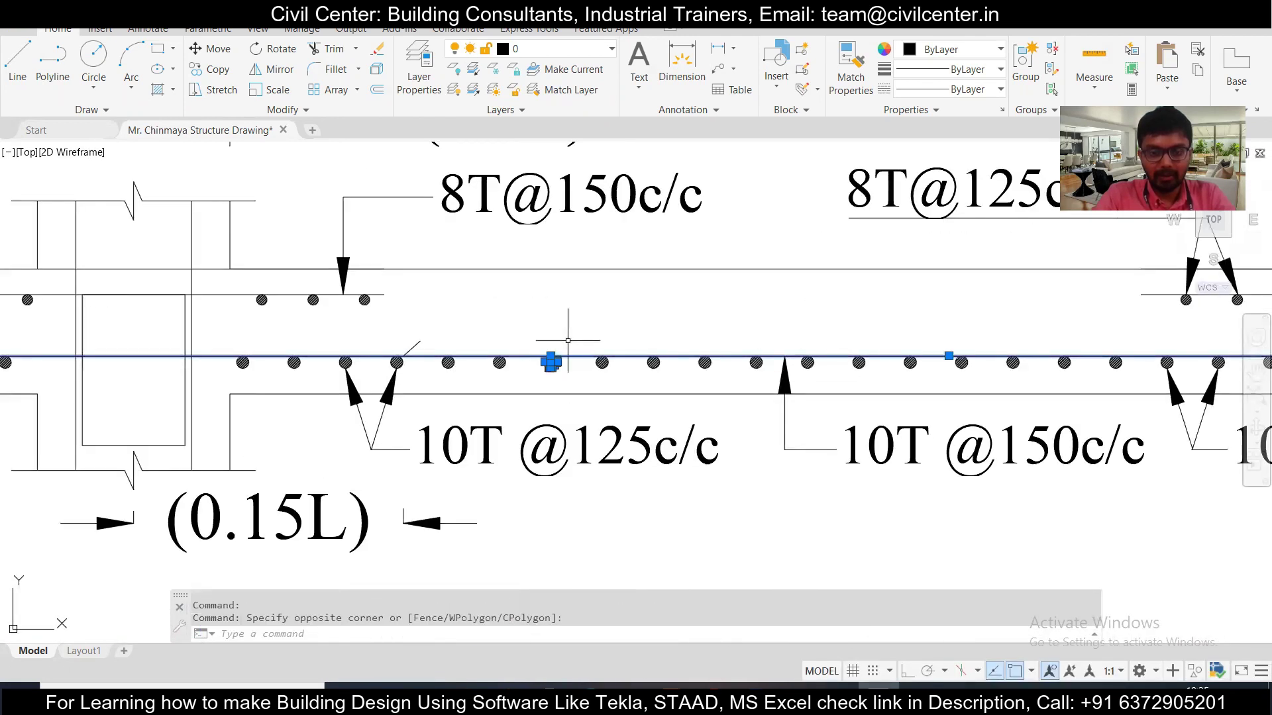
key("Escape")
left_click(584, 382)
left_click(574, 332)
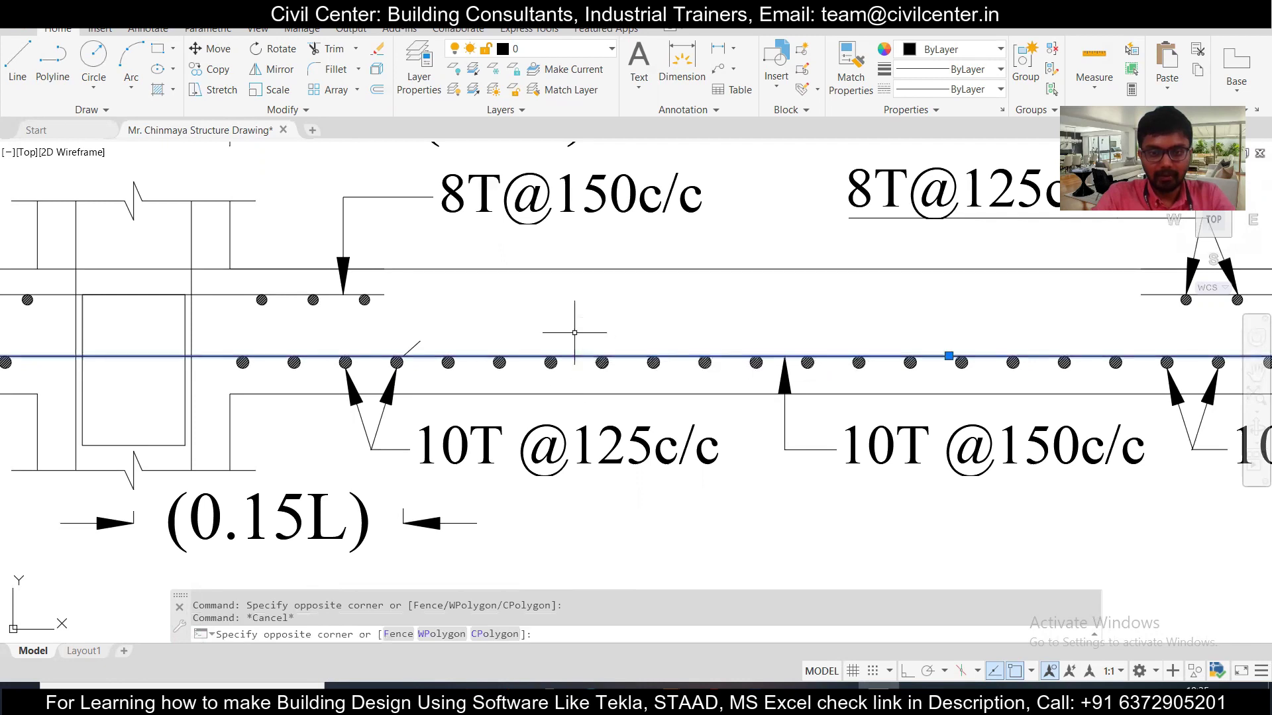
scroll(689, 387, "down", 3)
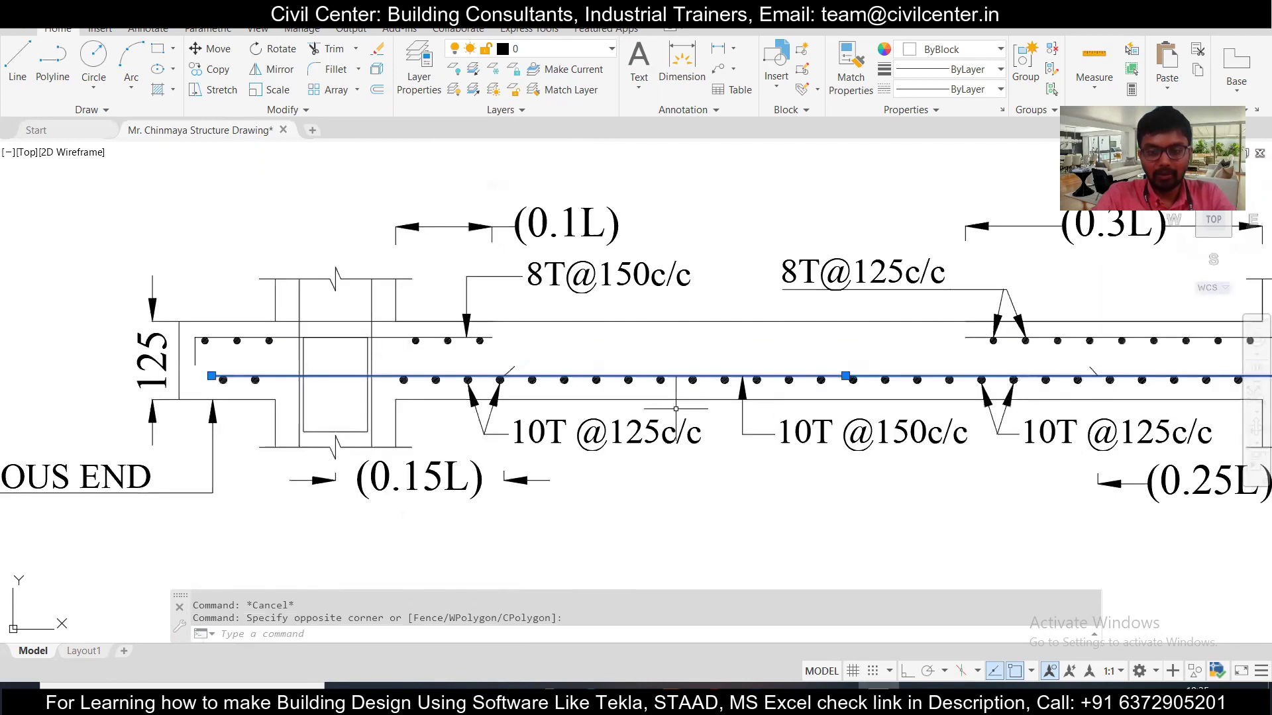
left_click_drag(748, 440, 684, 400)
Compare the rebar rows of the Excel slab schedule with the full slab section detail in AutoCAD.
left_click(836, 689)
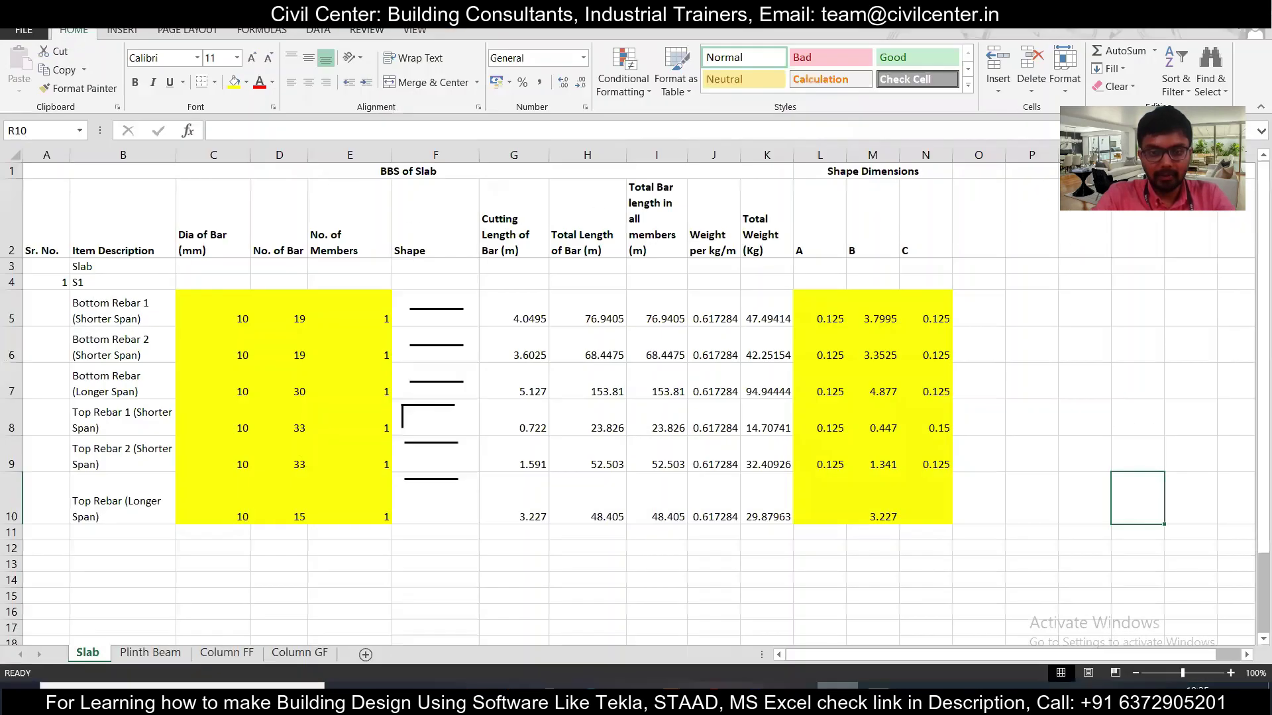
left_click(878, 687)
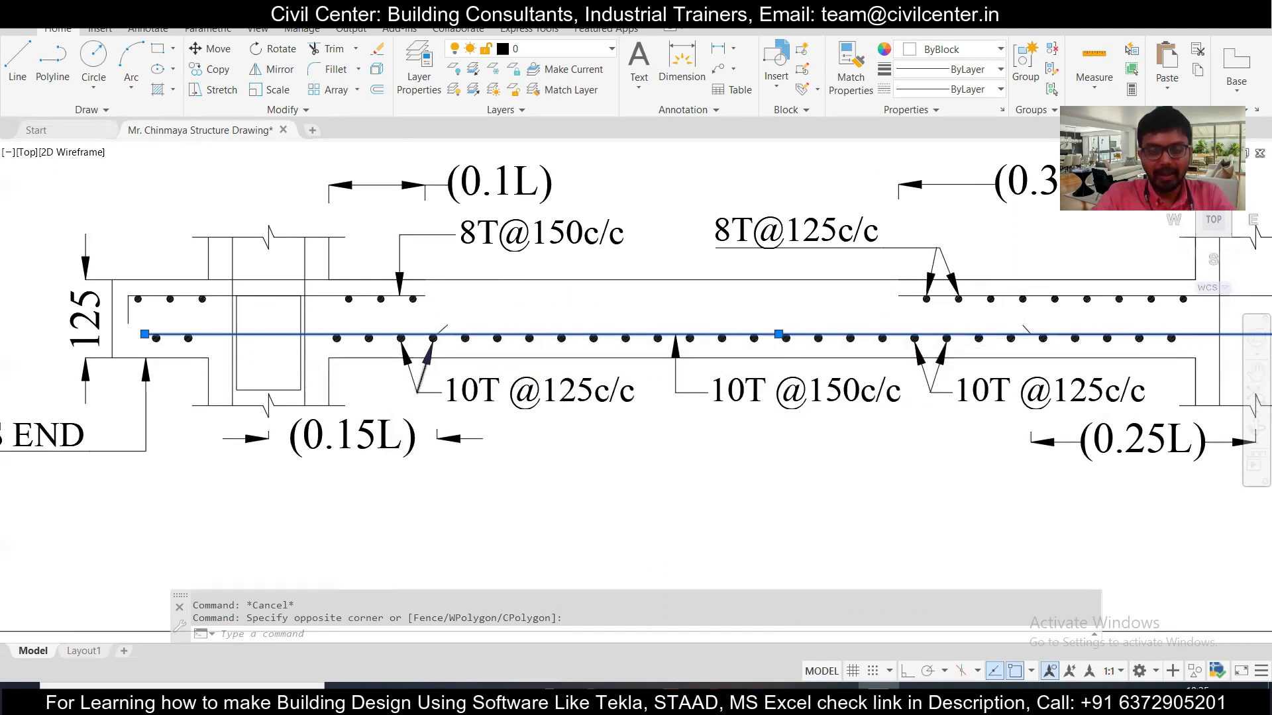
scroll(478, 359, "down", 2)
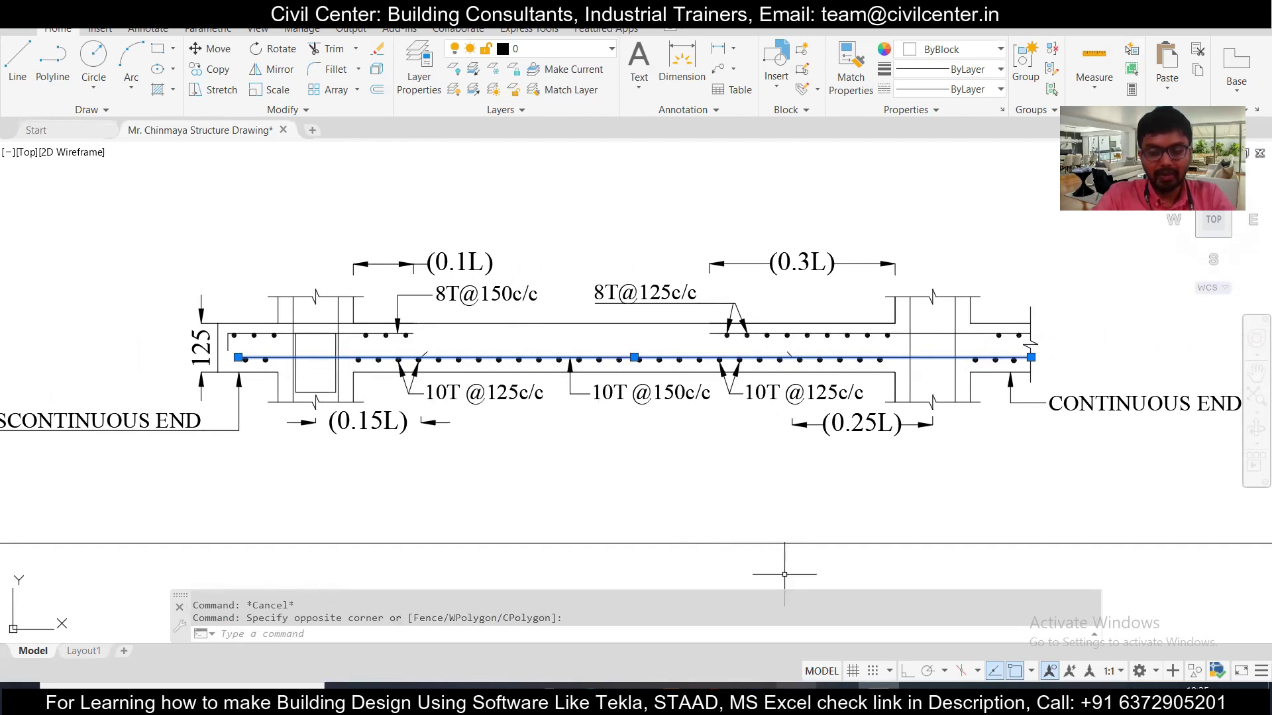
key("alt+Tab")
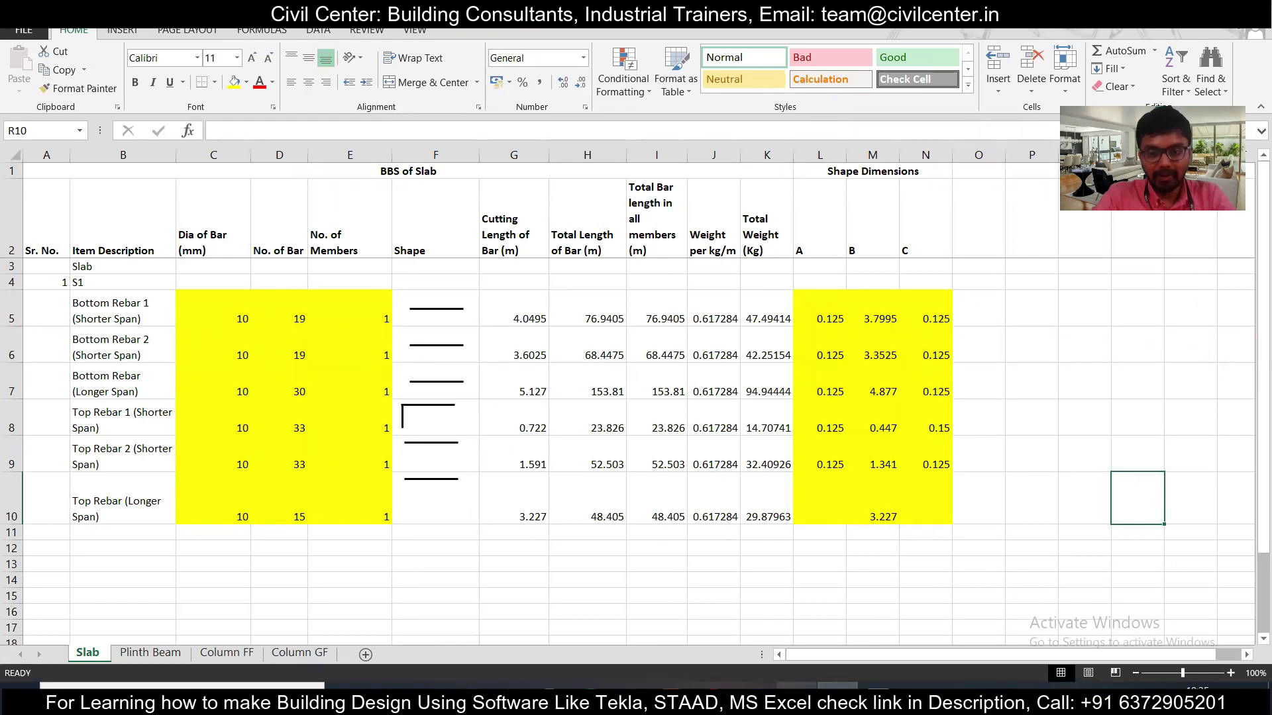
key("alt+Tab")
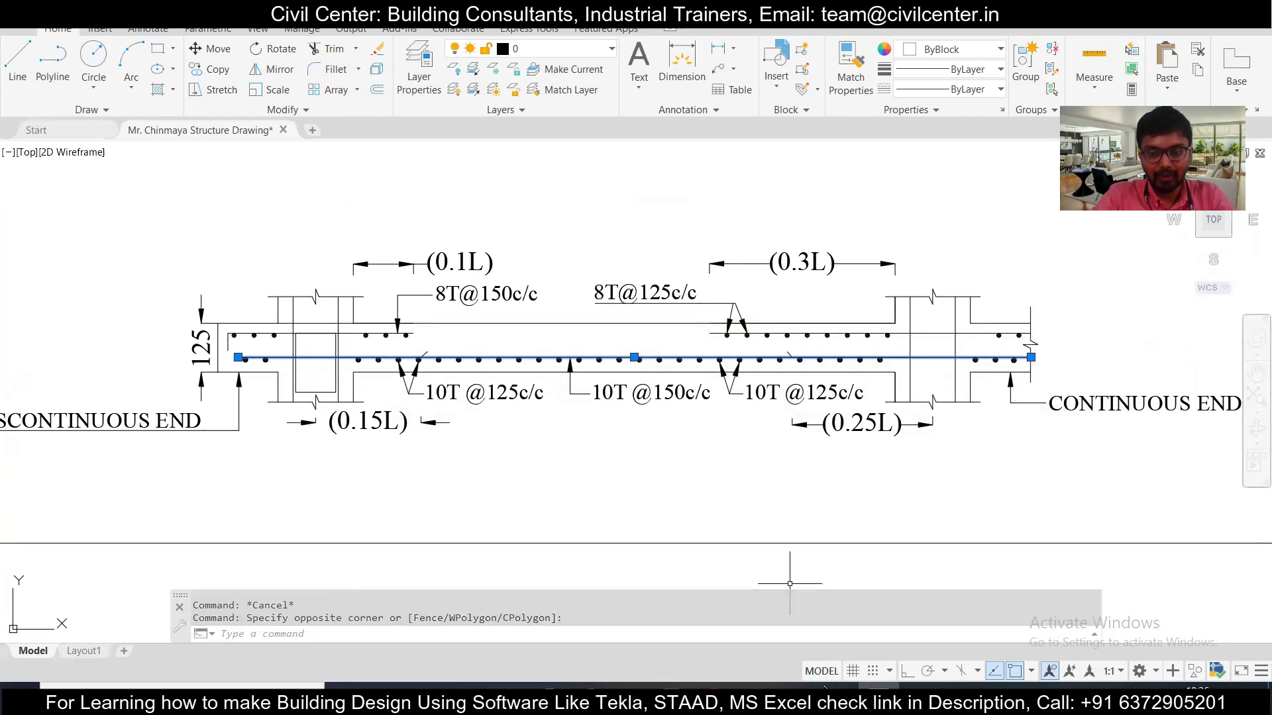
key("alt+Tab")
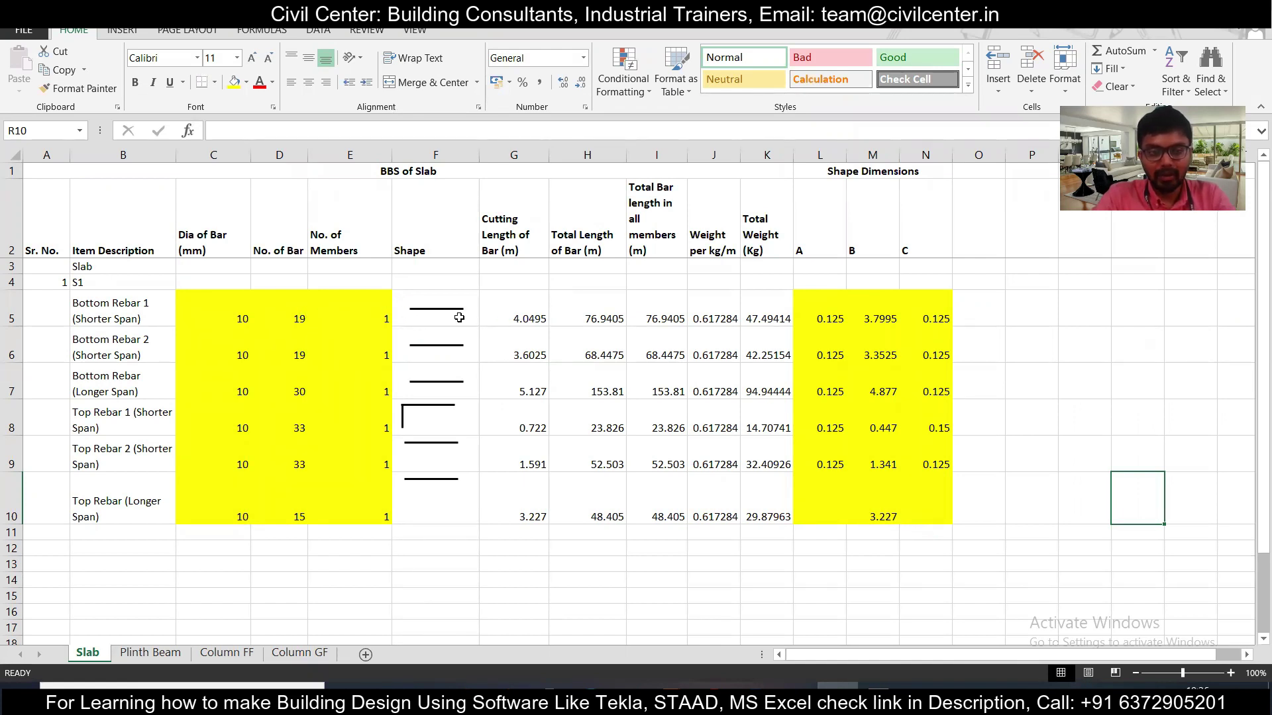
Inspect the cutting length, total length and all-members bar length formulas of Bottom Rebar 1 in G5, H5 and I5.
left_click(536, 316)
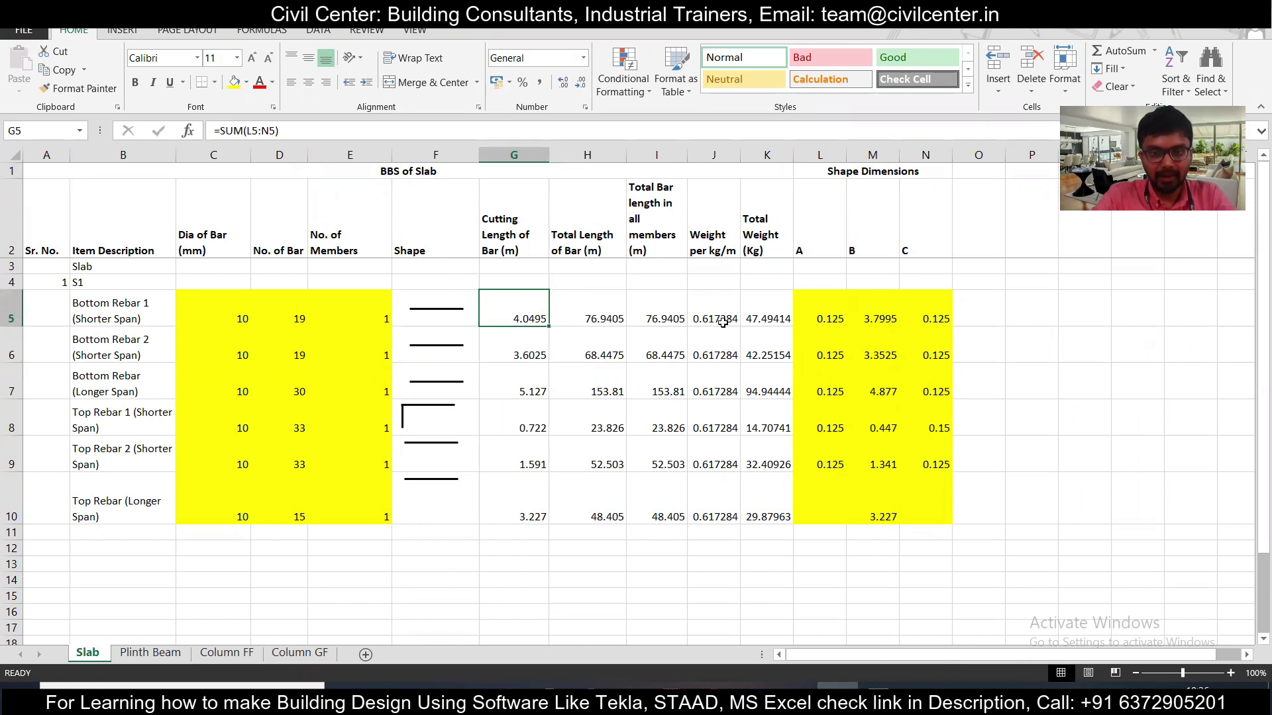
double_click(608, 317)
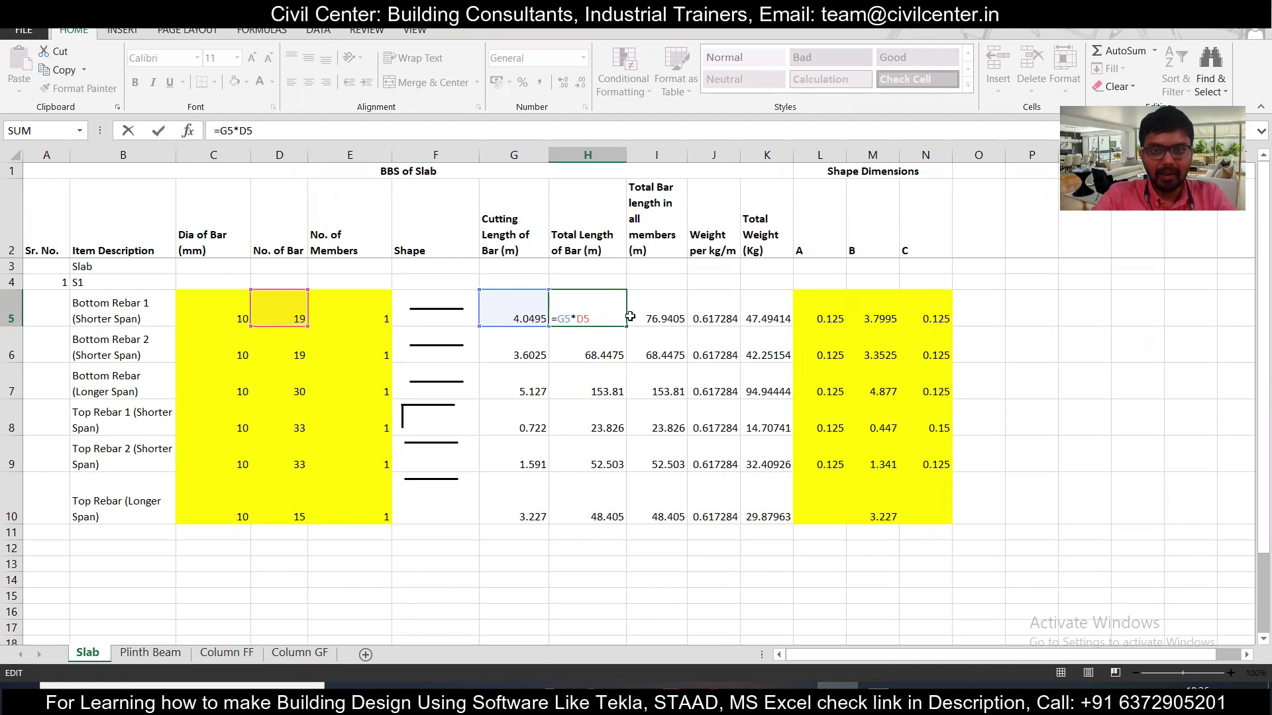
left_click(629, 317)
double_click(655, 310)
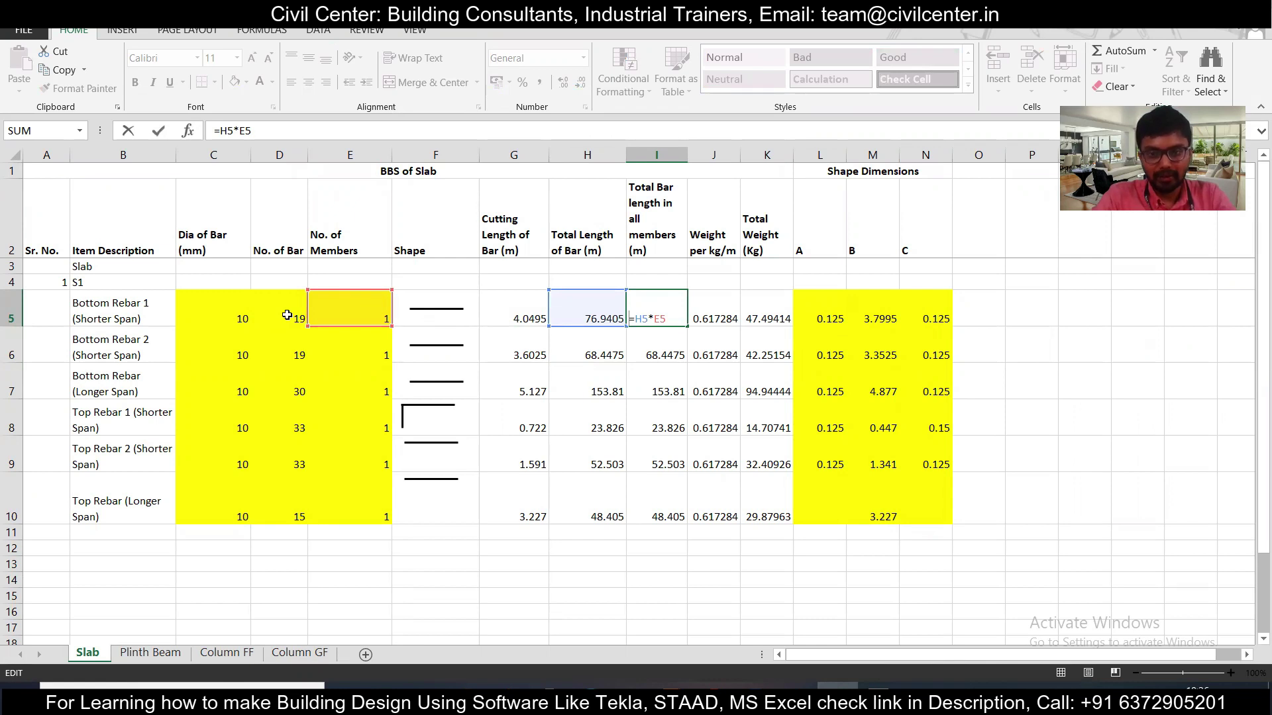
left_click(561, 317)
double_click(562, 317)
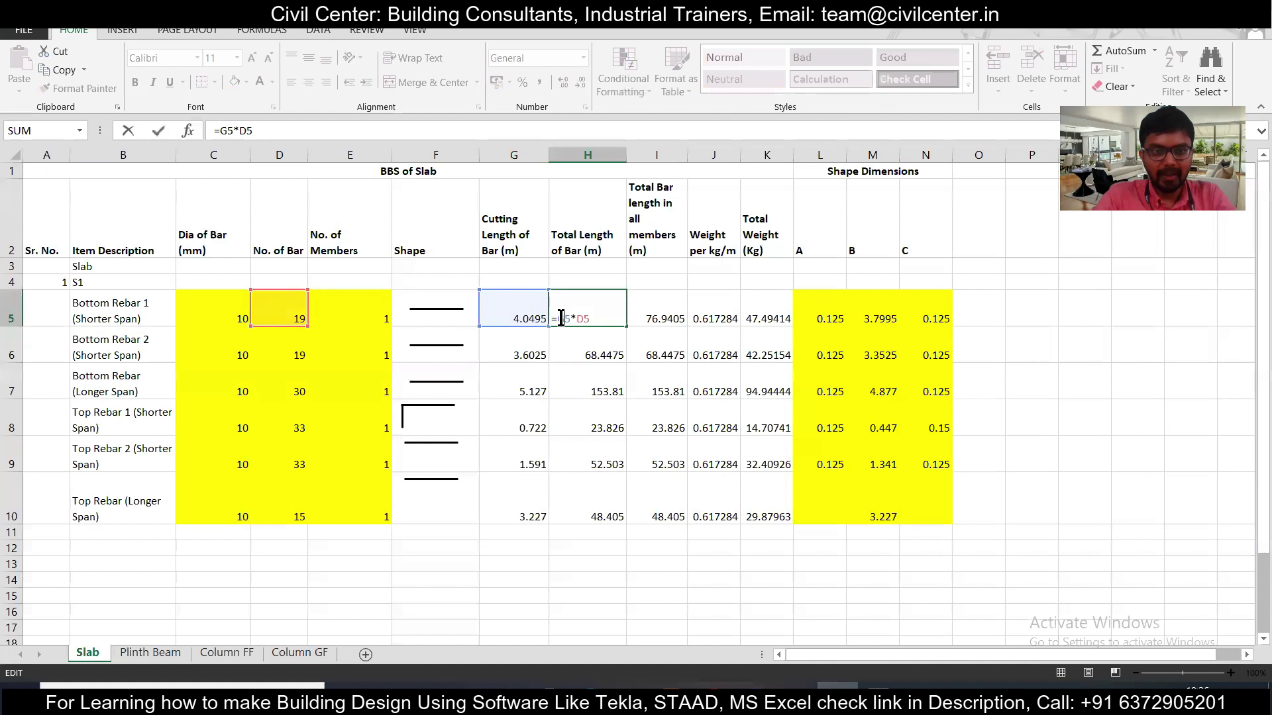
key("Escape")
Inspect the unit weight and total weight formulas of Bottom Rebar 1 in cells J5 and K5.
left_click(721, 320)
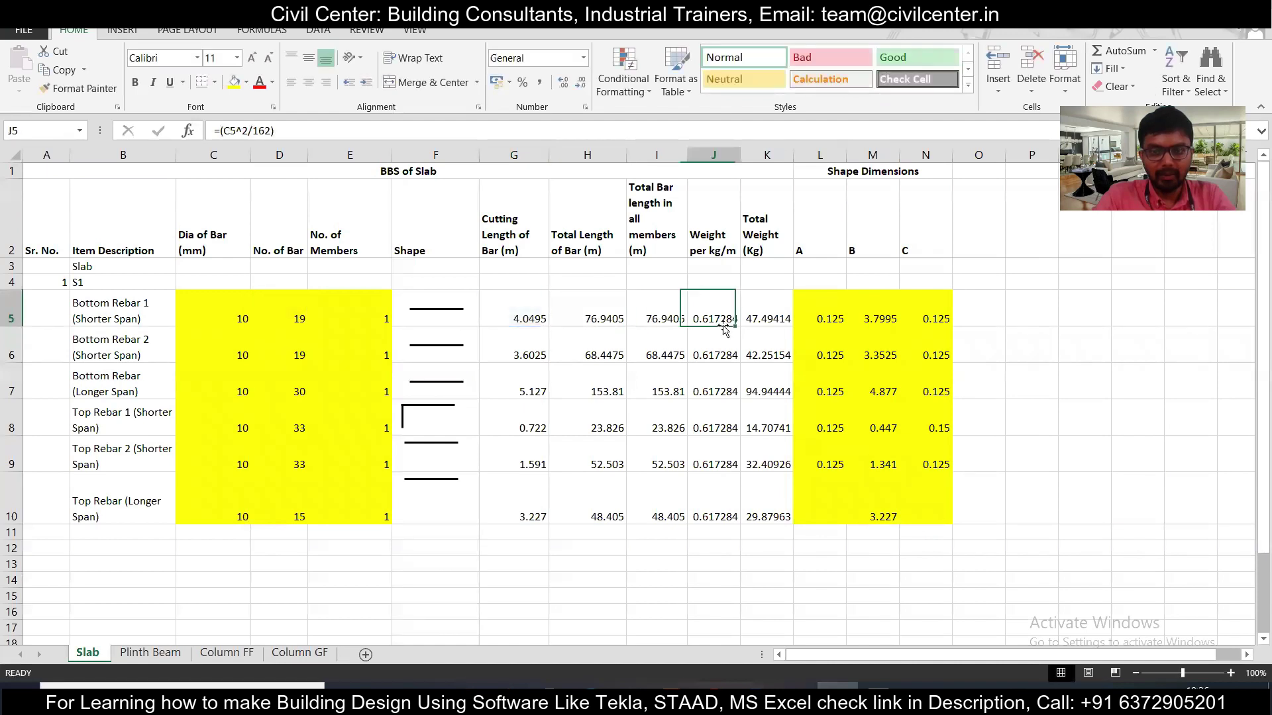
key("ctrl+Down")
left_click(722, 321)
key("ctrl+Down")
double_click(722, 322)
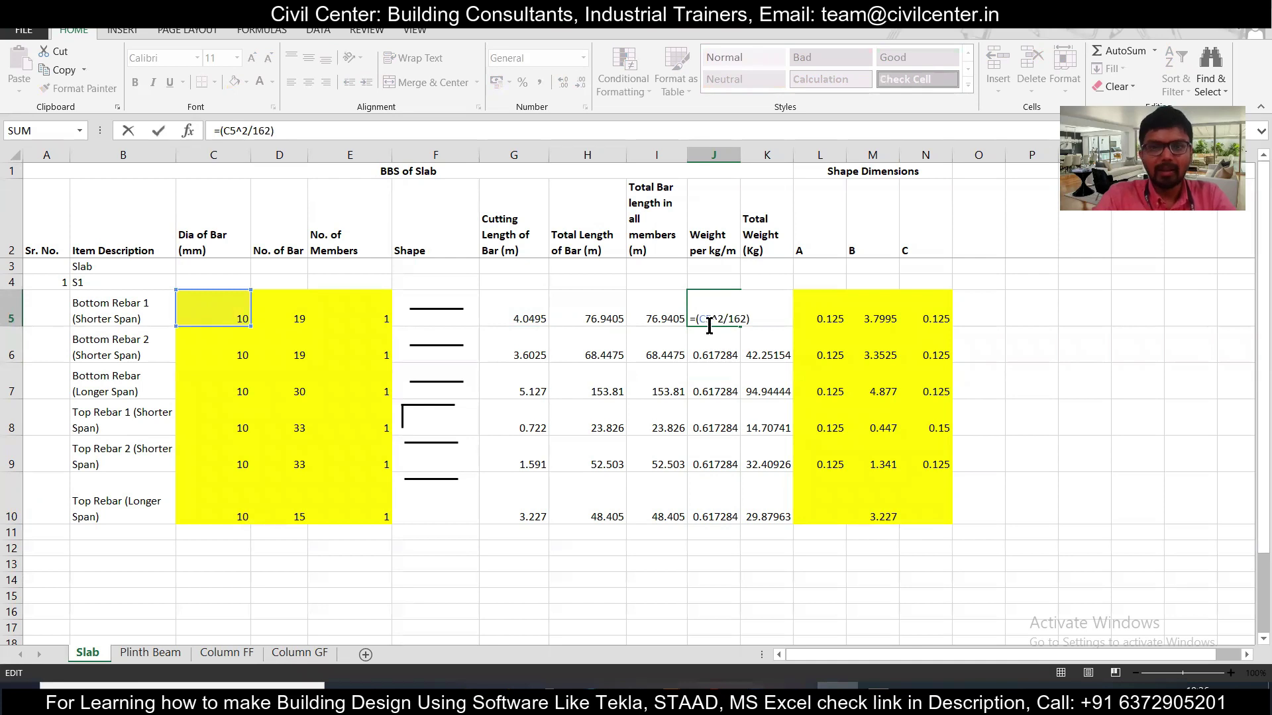
key("Escape")
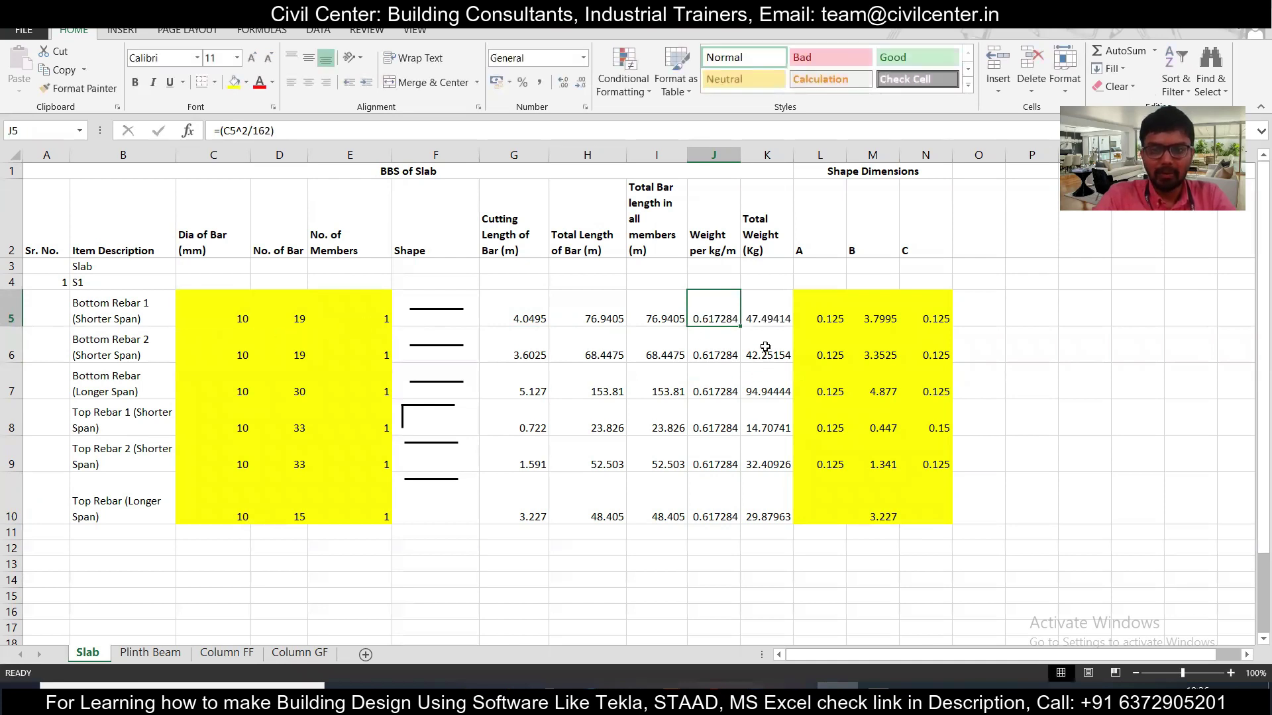
double_click(774, 321)
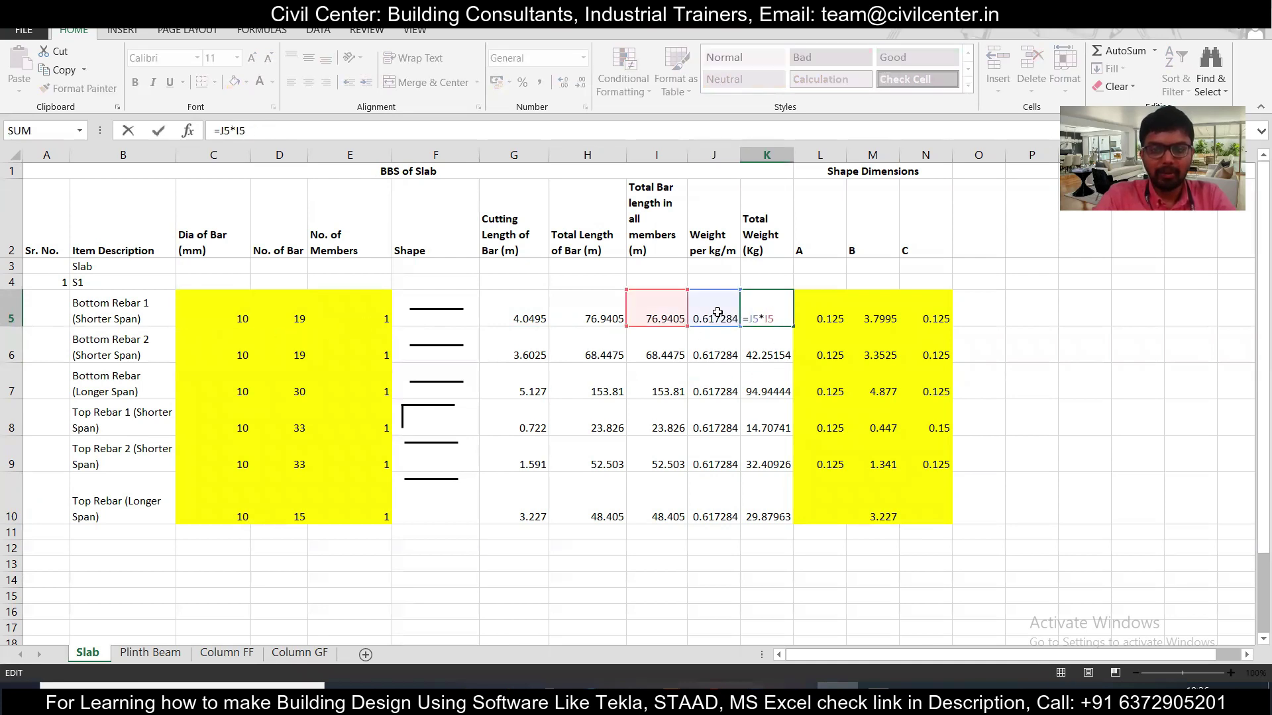
key("Escape")
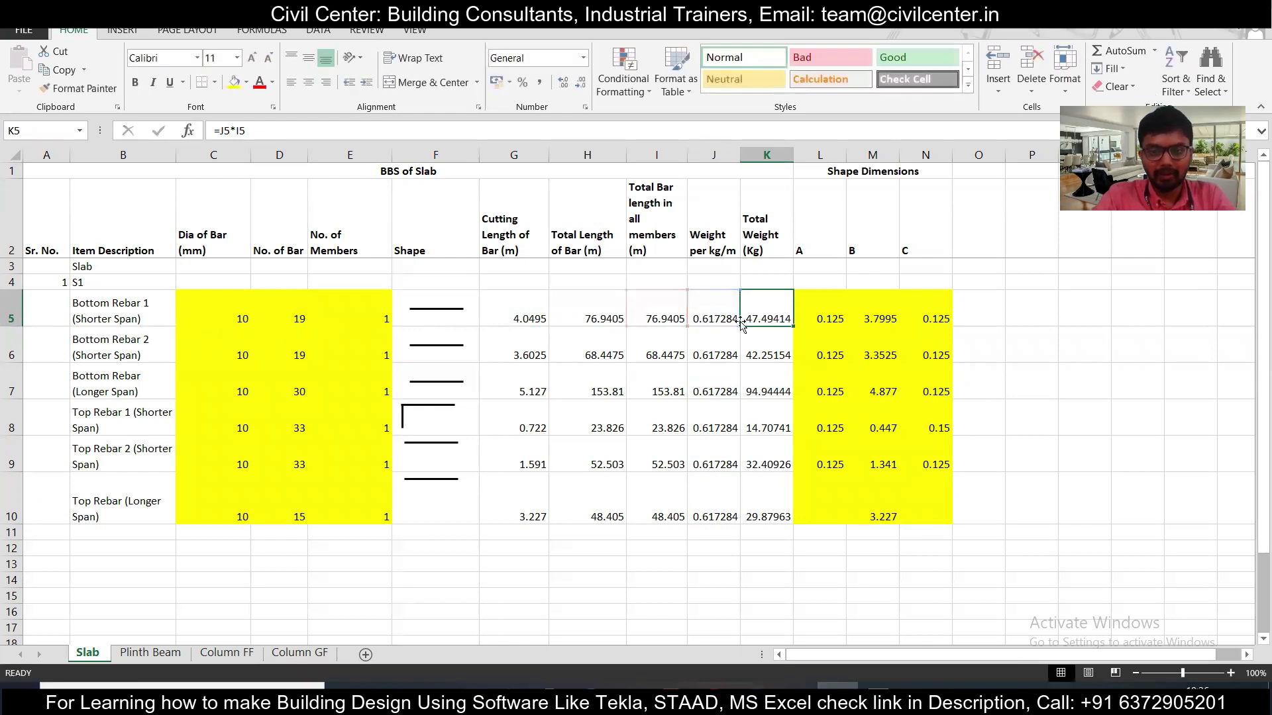
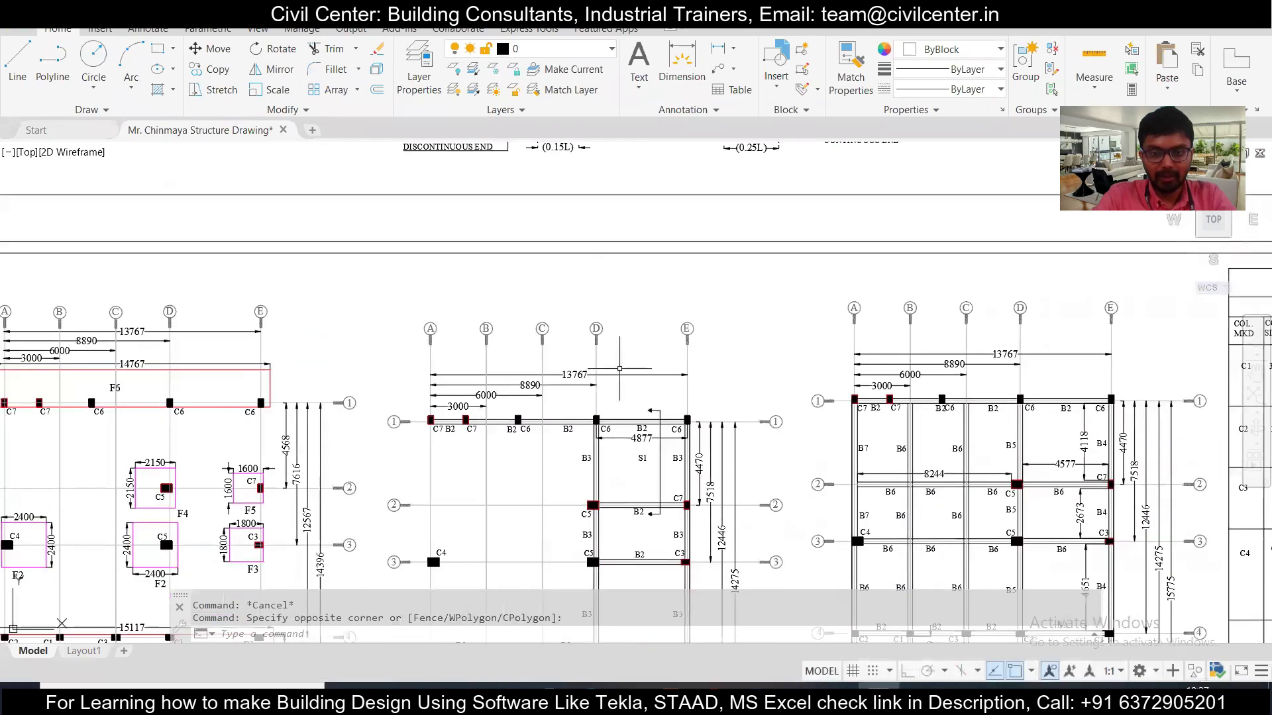
Select the vertical span dimension of slab S1 between grids 1 and 2 in AutoCAD and compare it with the M5 formula in Excel.
scroll(652, 505, "up", 1)
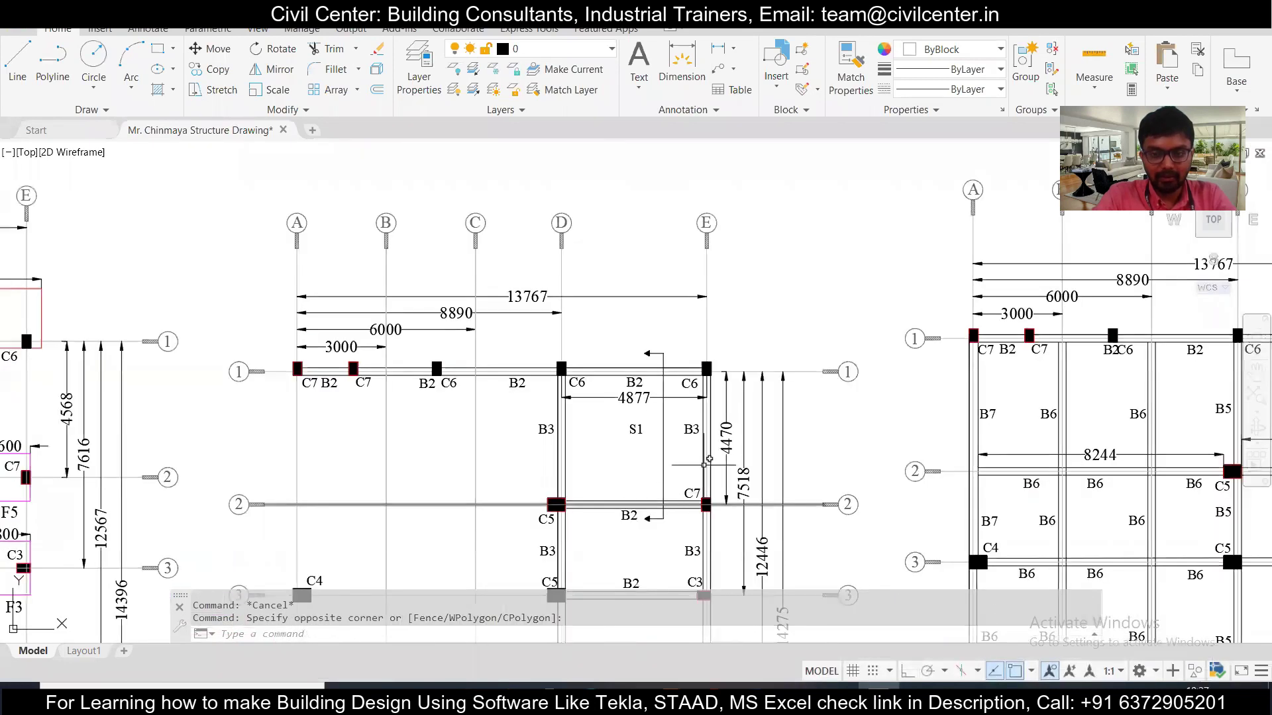
scroll(718, 456, "up", 1)
left_click(732, 459)
left_click(724, 393)
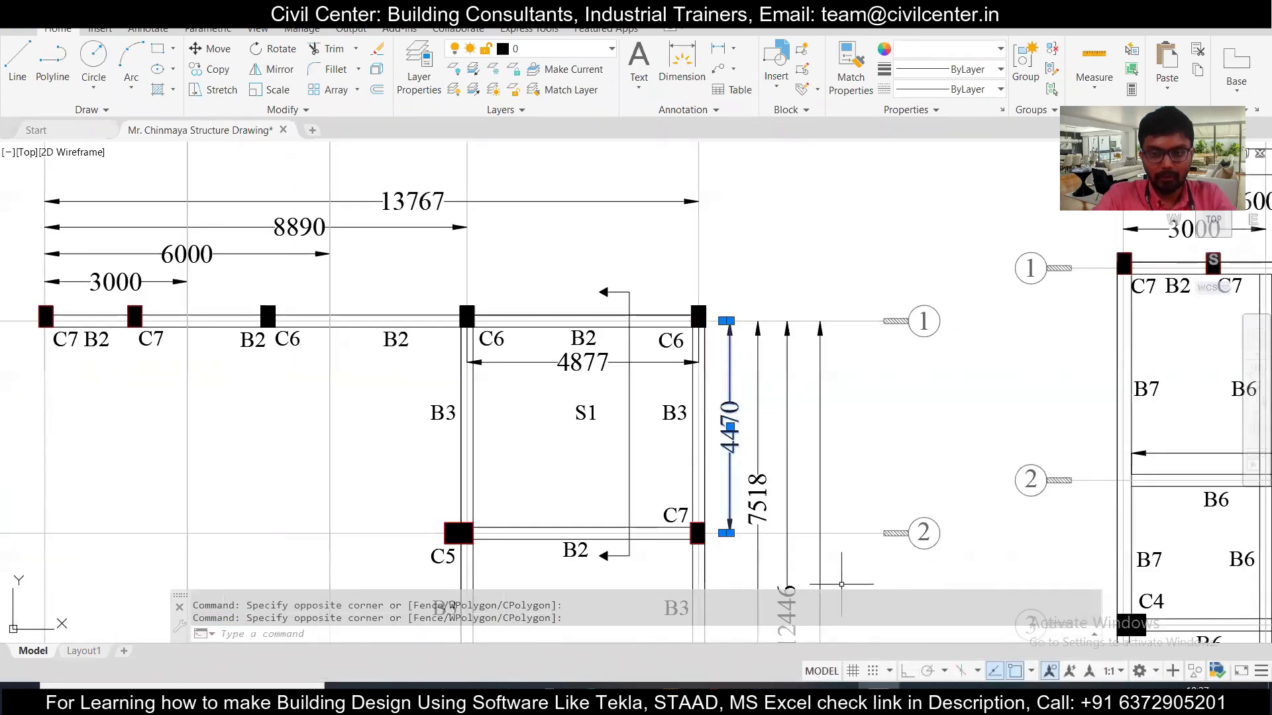
key("alt+Tab")
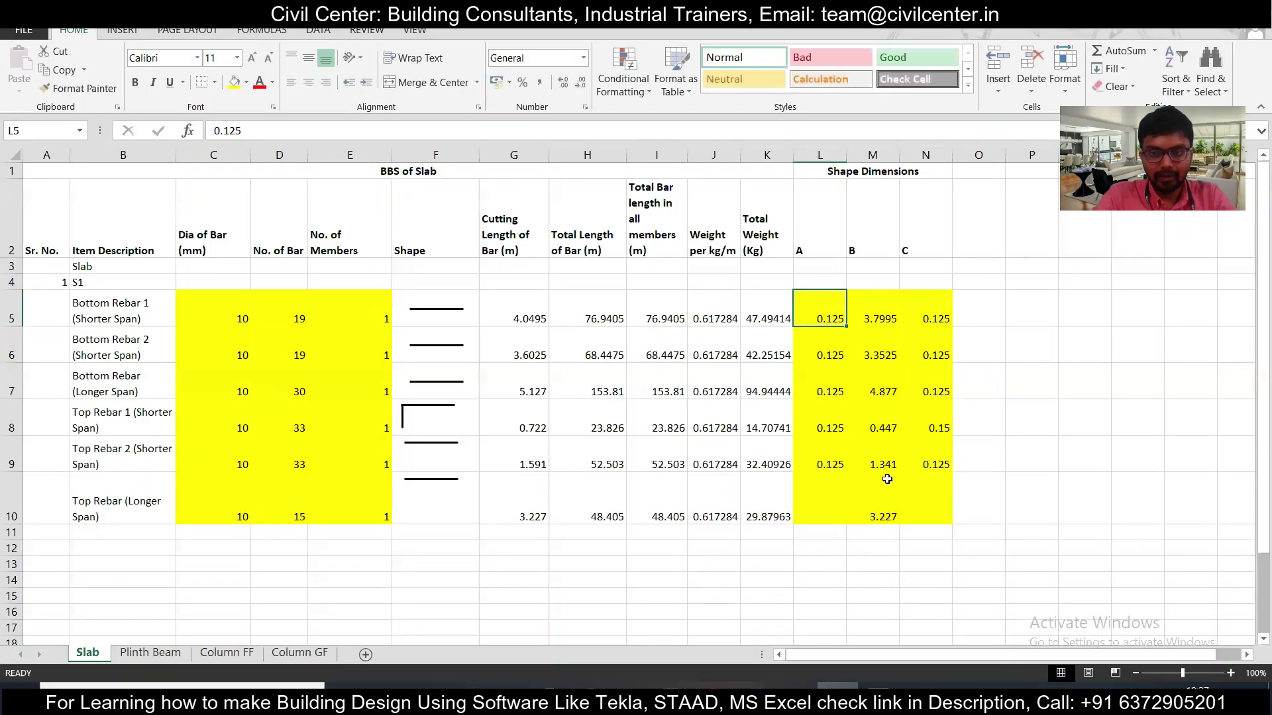
left_click(885, 320)
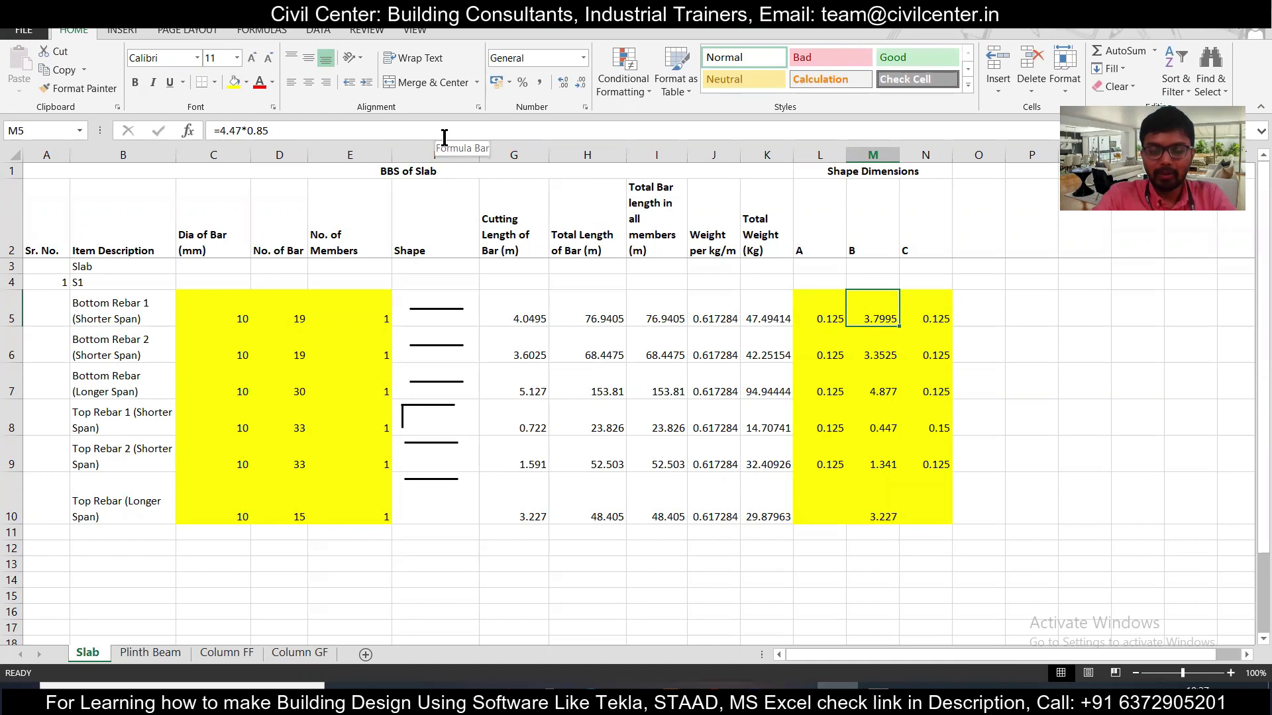
Examine the bottom bar and its end distances in the AutoCAD slab section detail against the shorter span of S1 in the plan.
key("alt+Tab")
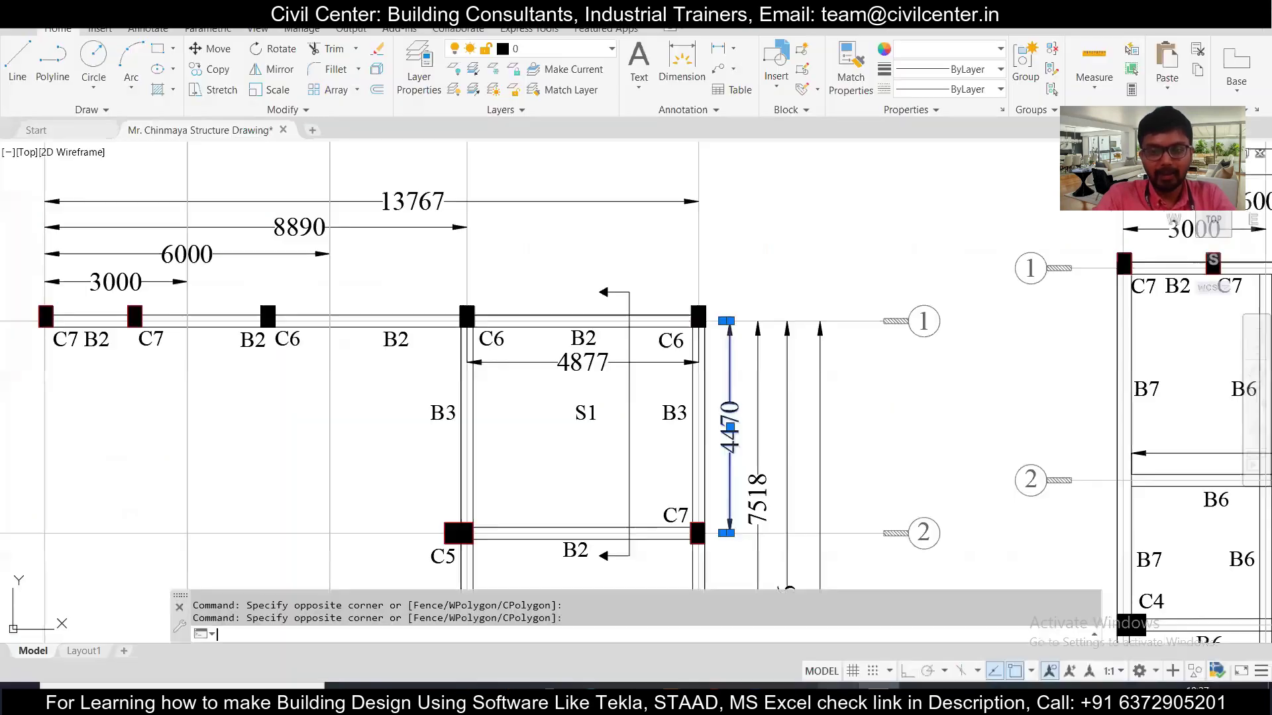
scroll(728, 441, "down", 2)
left_click_drag(672, 260, 683, 422)
mouse_move(634, 269)
left_mouse_down()
mouse_move(683, 422)
mouse_move(670, 355)
left_mouse_up()
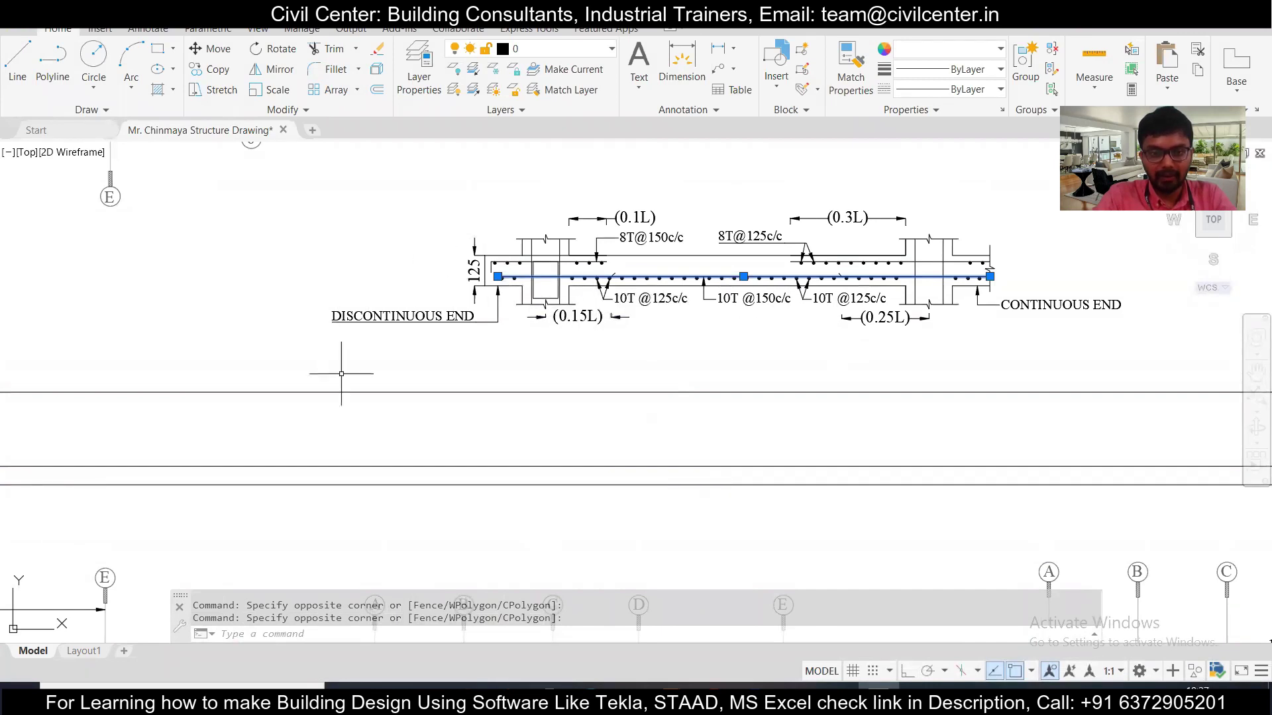
mouse_move(986, 422)
left_mouse_down()
mouse_move(948, 304)
mouse_move(945, 150)
left_mouse_up()
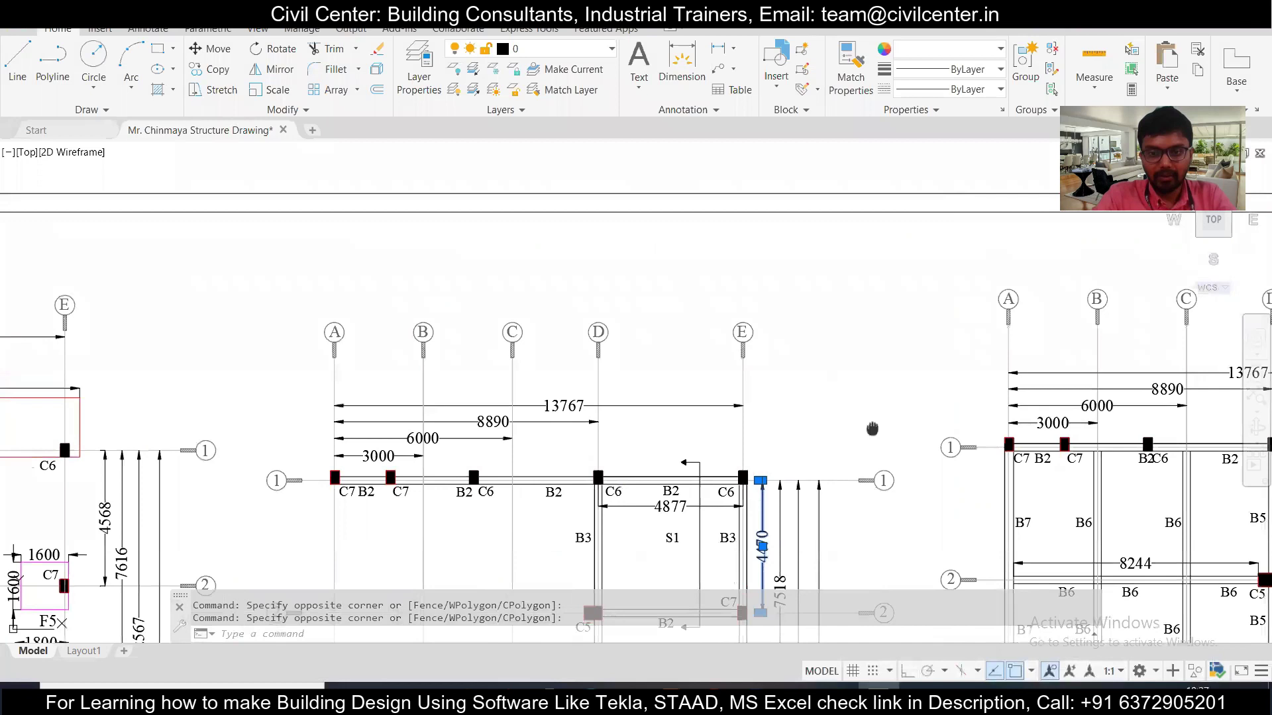
left_click_drag(873, 429, 861, 299)
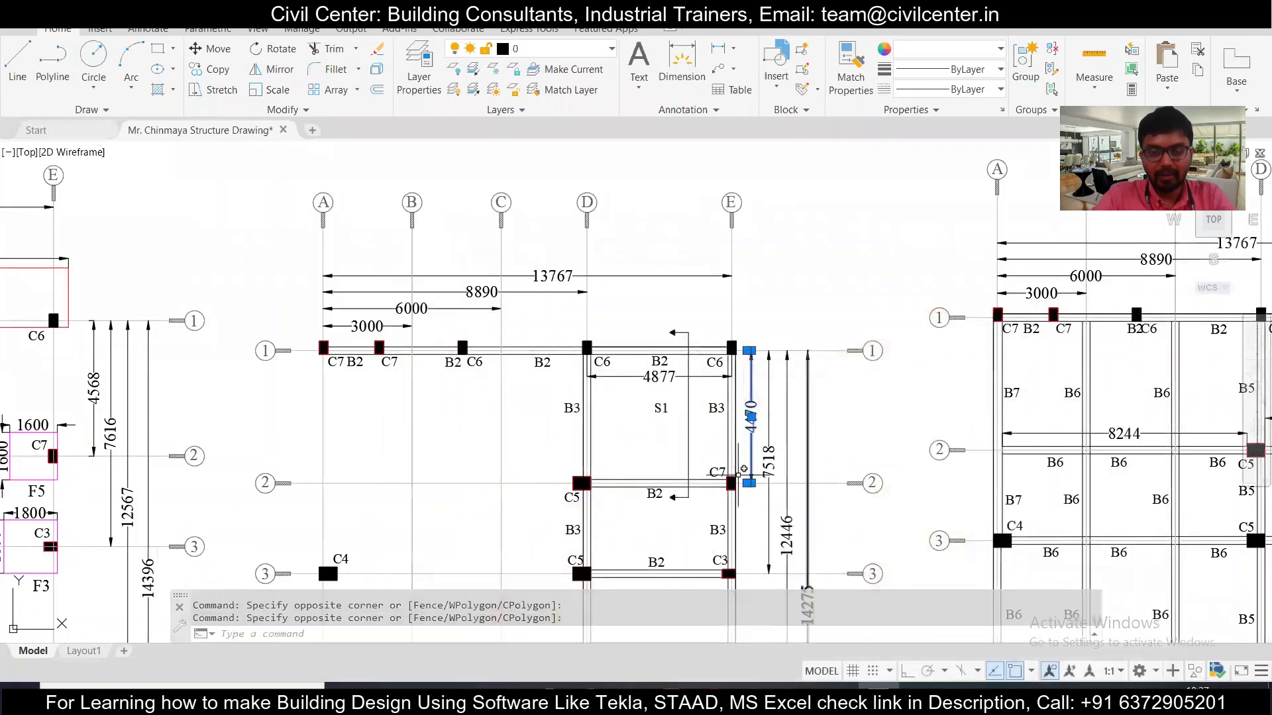
scroll(802, 586, "up", 4)
scroll(768, 626, "up", 4)
scroll(624, 336, "up", 3)
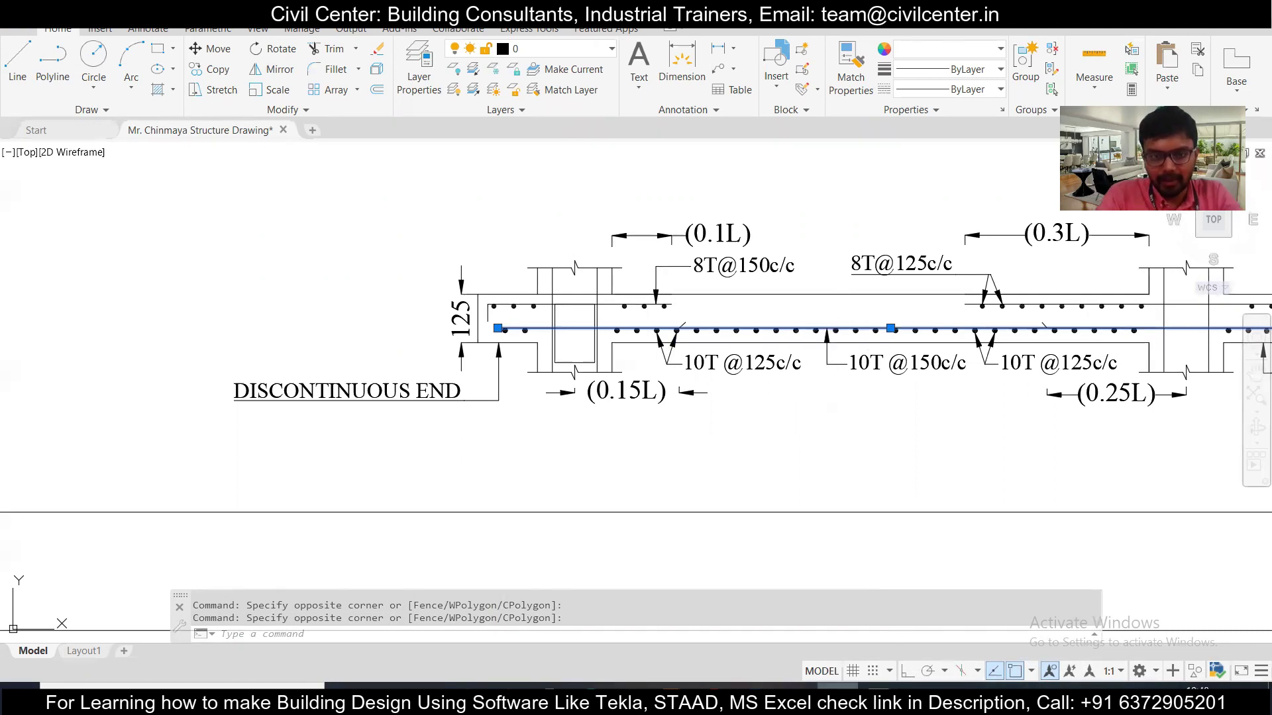
Inspect the shape dimension B formulas of Bottom Rebar 2 and Bottom Rebar 1 in cells M6 and M5 of the Excel slab schedule.
left_click(838, 687)
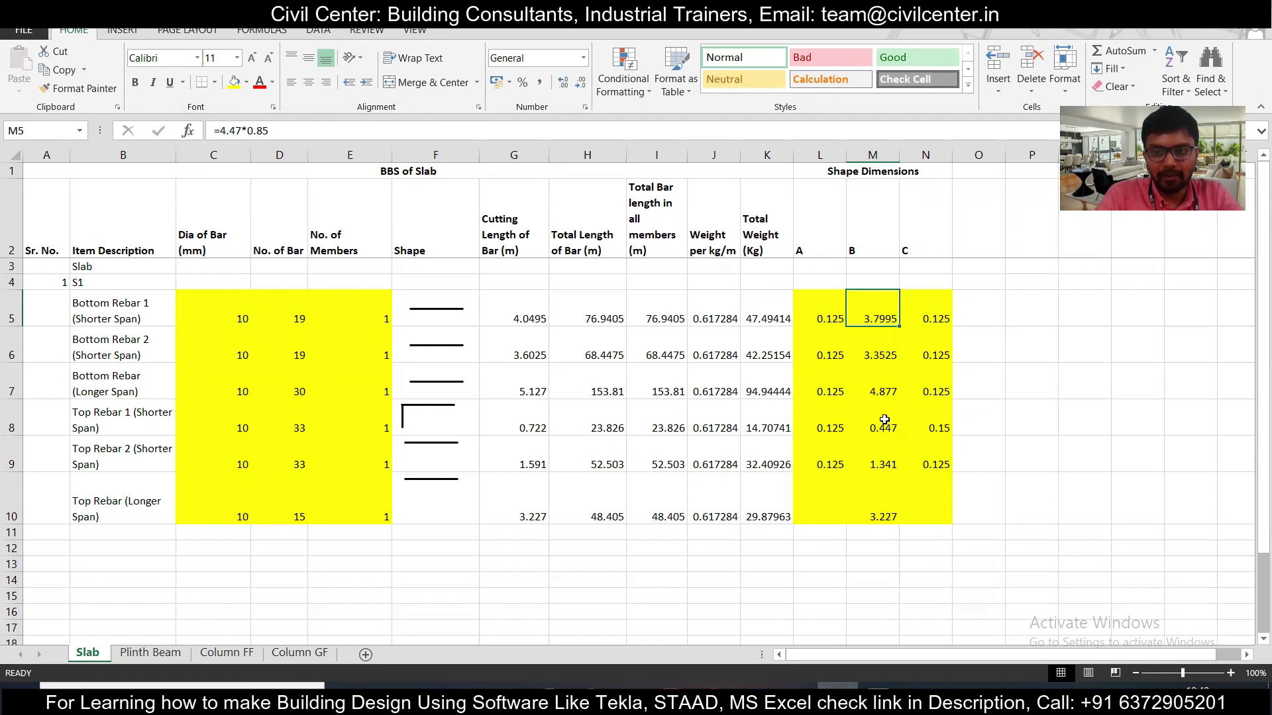
left_click(886, 351)
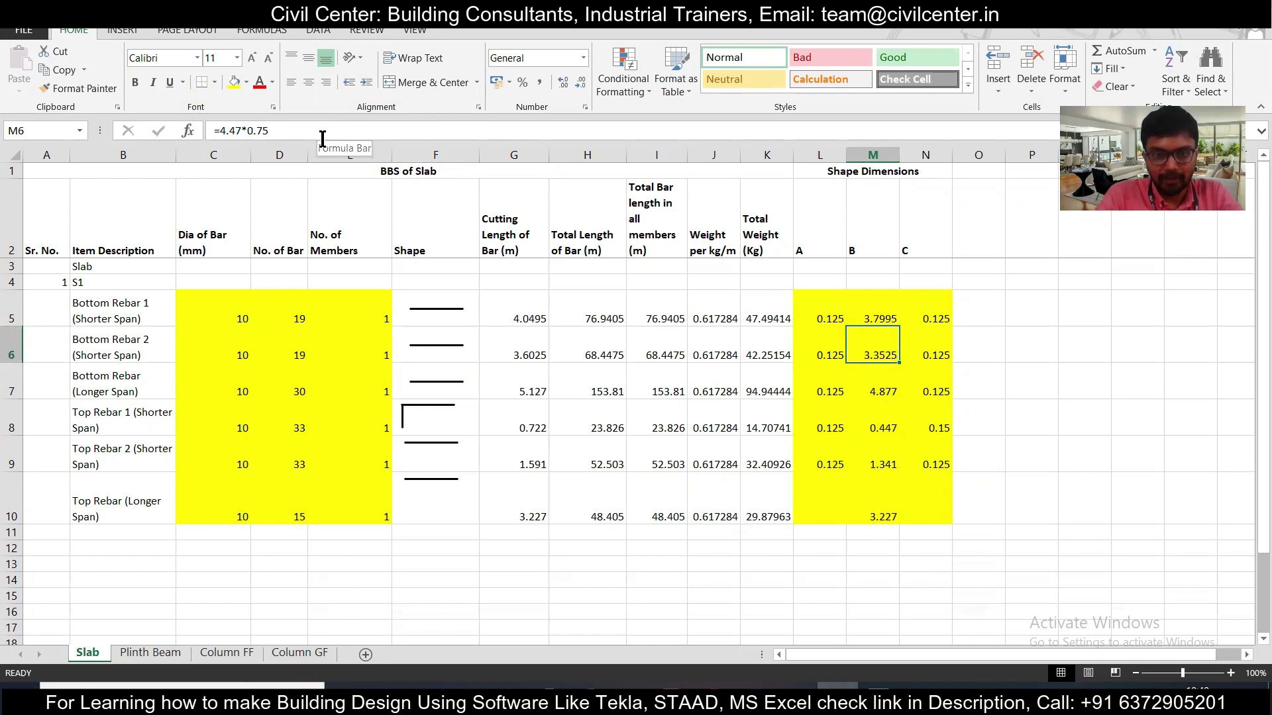
left_click(875, 307)
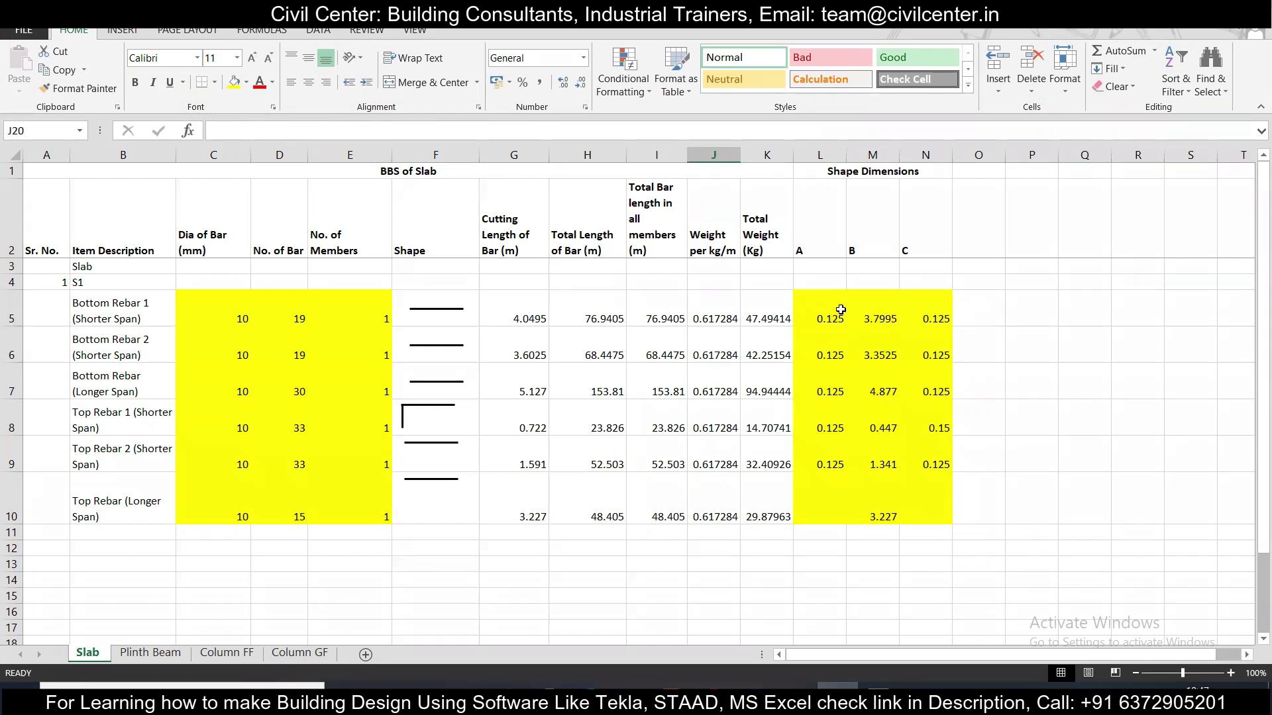
Set shape dimension A to 0 for both shorter-span bottom rebars in cells L5 and L6 of the Excel slab schedule.
key("alt+Tab")
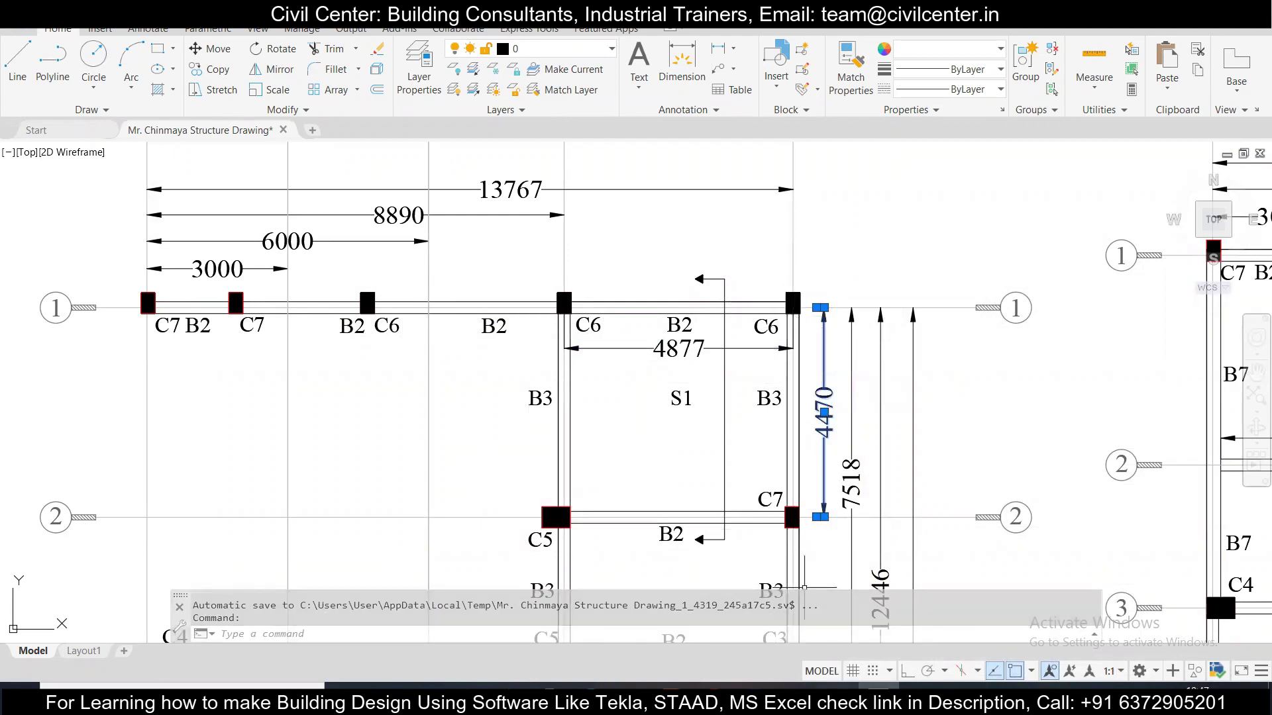
left_click(837, 697)
left_click(830, 313)
type("0")
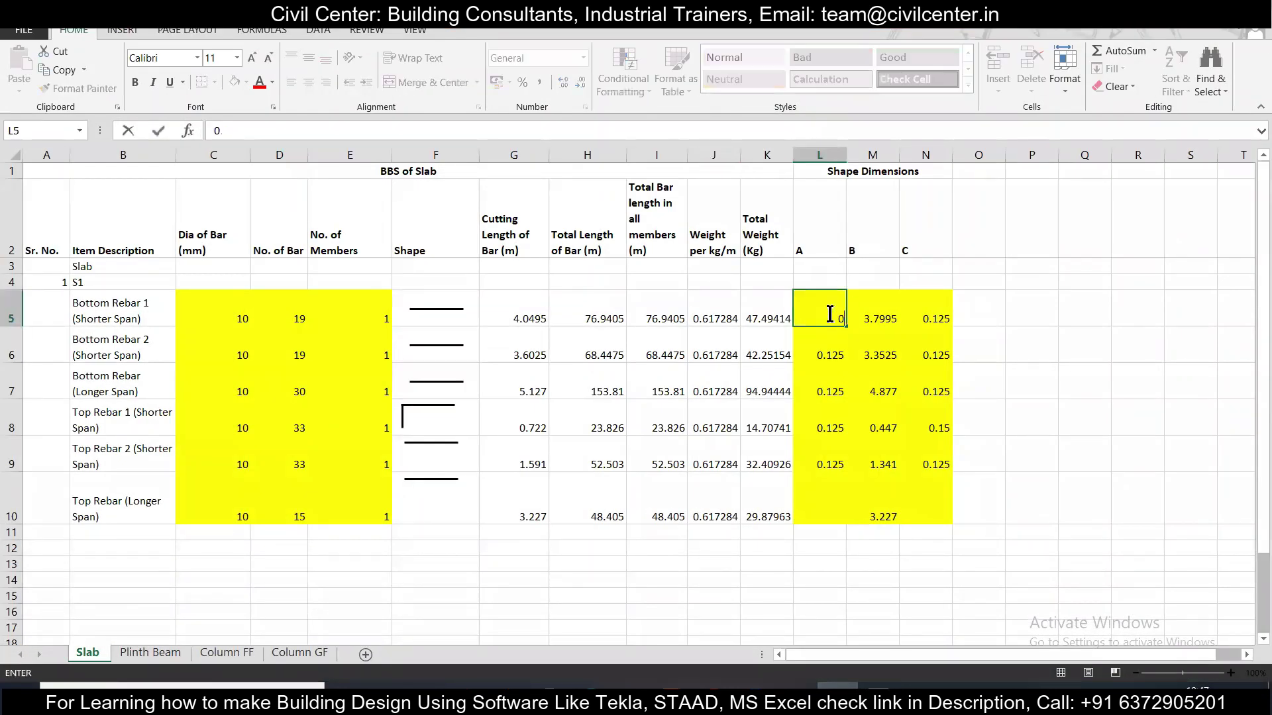
left_click(828, 357)
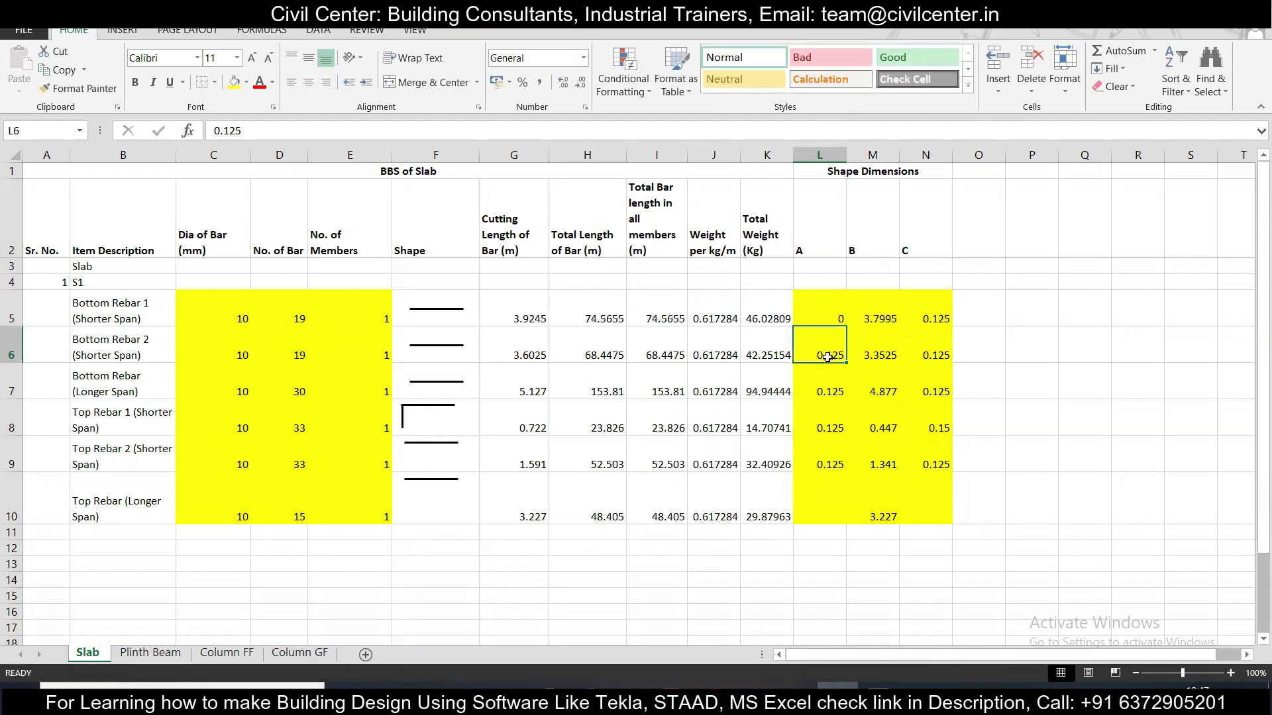
left_click(944, 338)
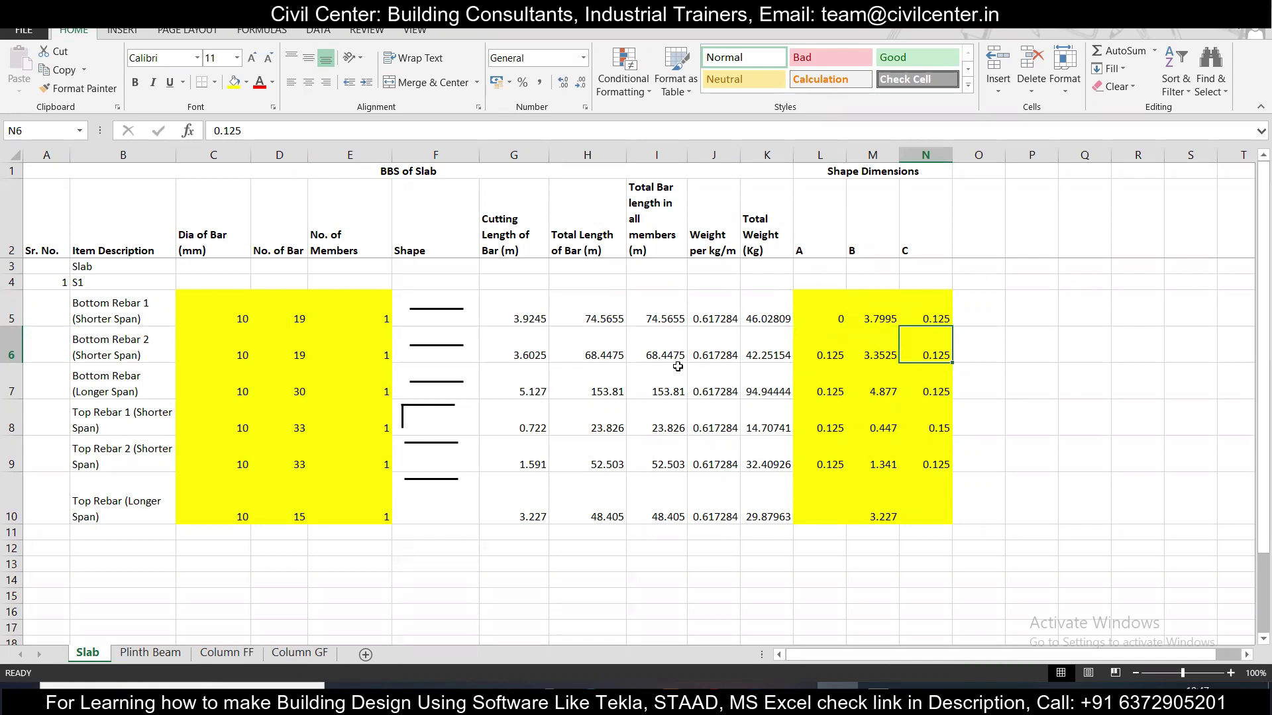
left_click(846, 341)
type("0")
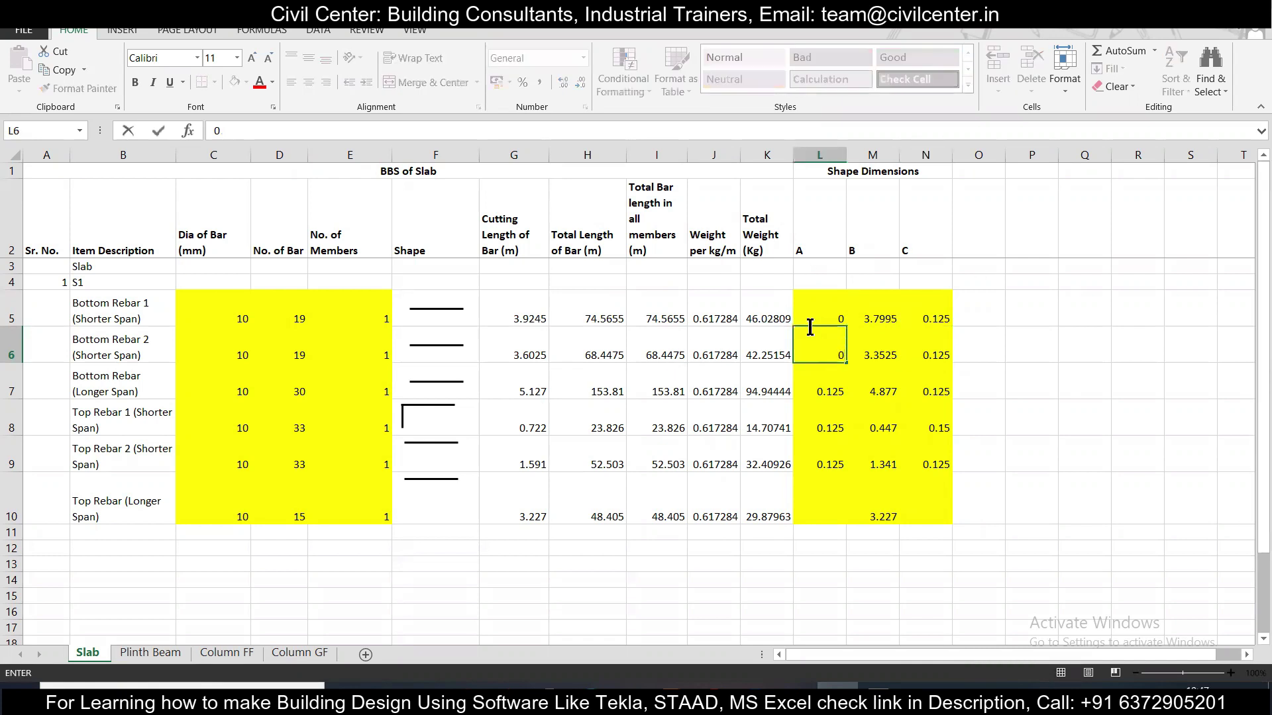
left_click(734, 318)
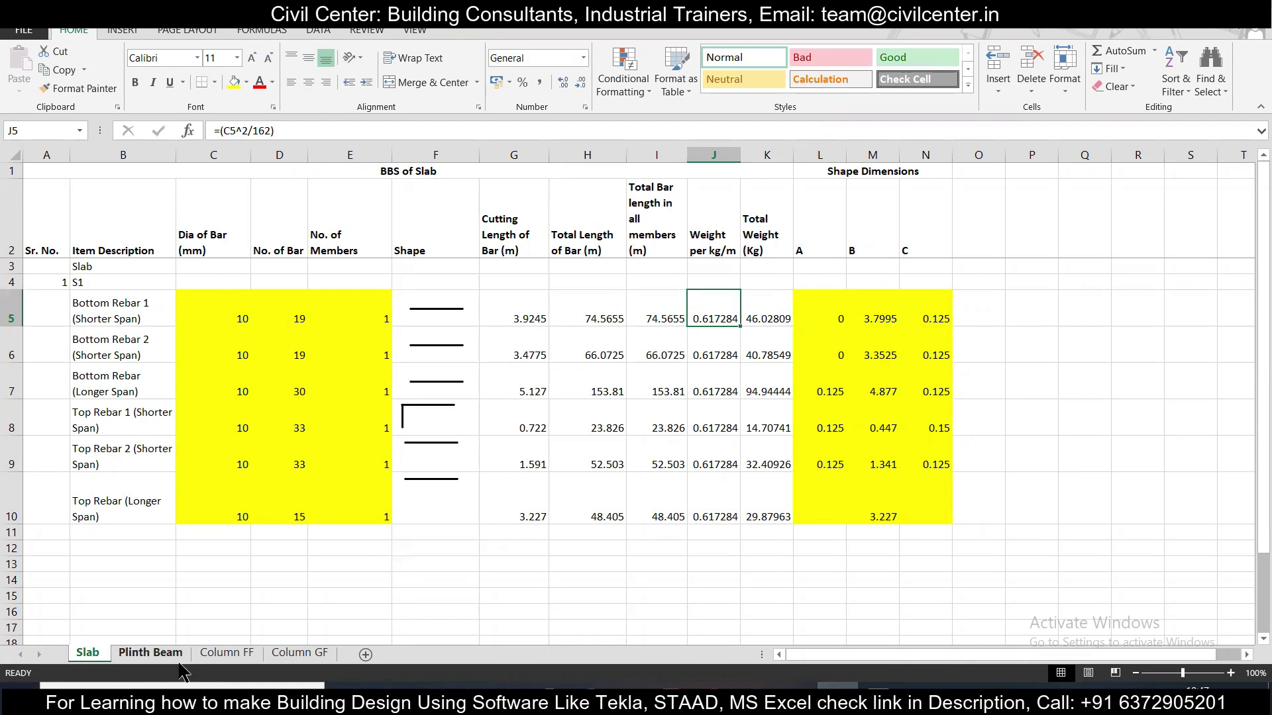
Relate the Bottom Rebar (Longer Span) row in B7 to the round bottom bar sections of the slab section detail in AutoCAD.
left_click(139, 393)
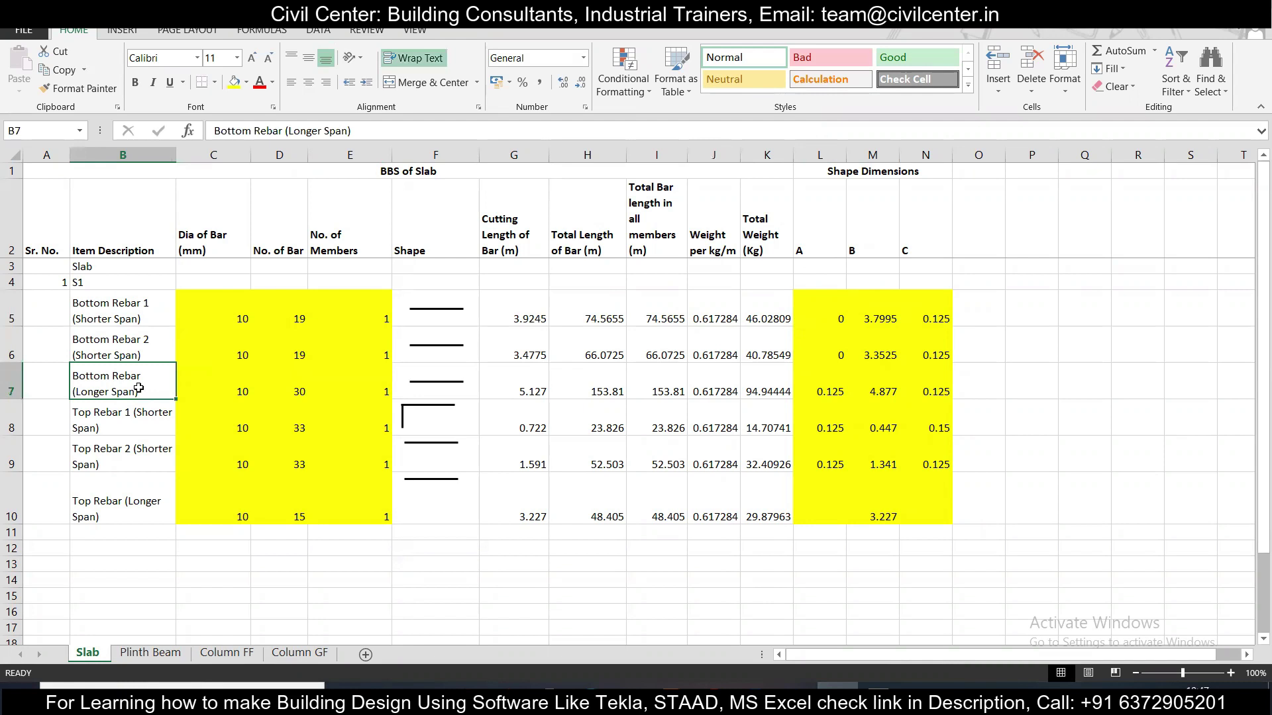
left_click(879, 686)
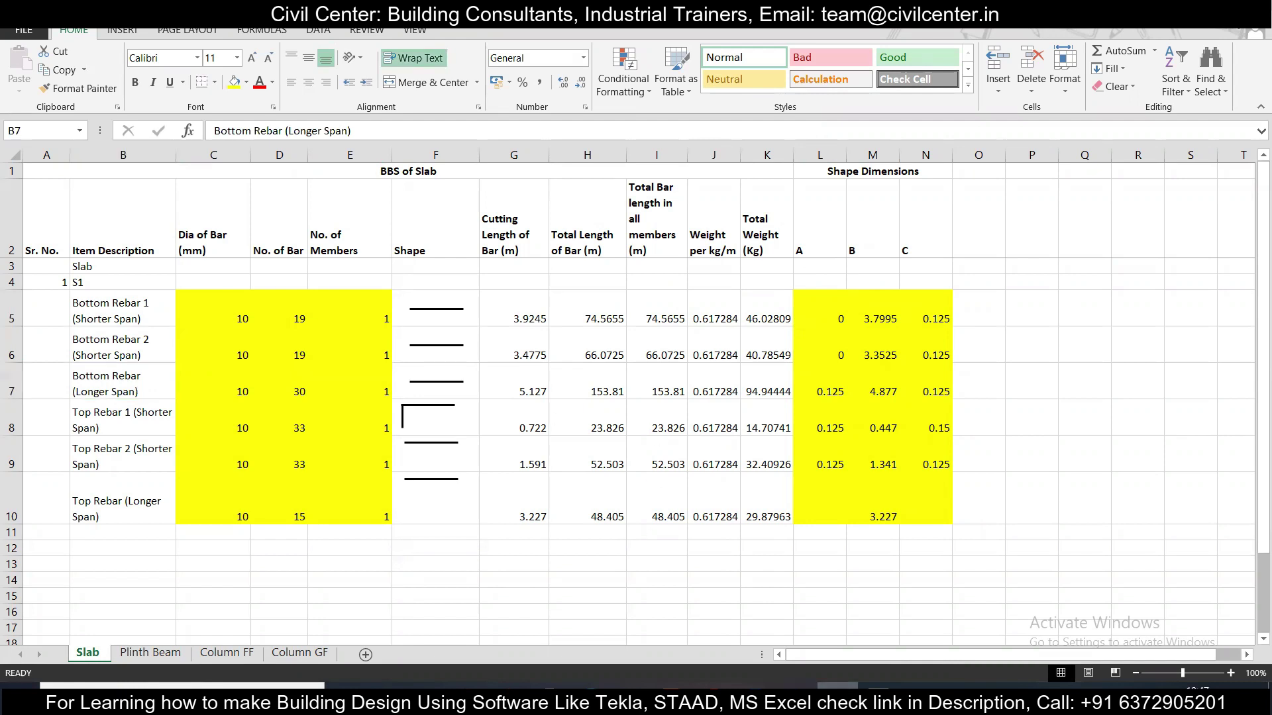
mouse_move(569, 257)
left_mouse_down()
mouse_move(506, 469)
mouse_move(506, 441)
left_mouse_up()
left_click_drag(431, 518, 398, 392)
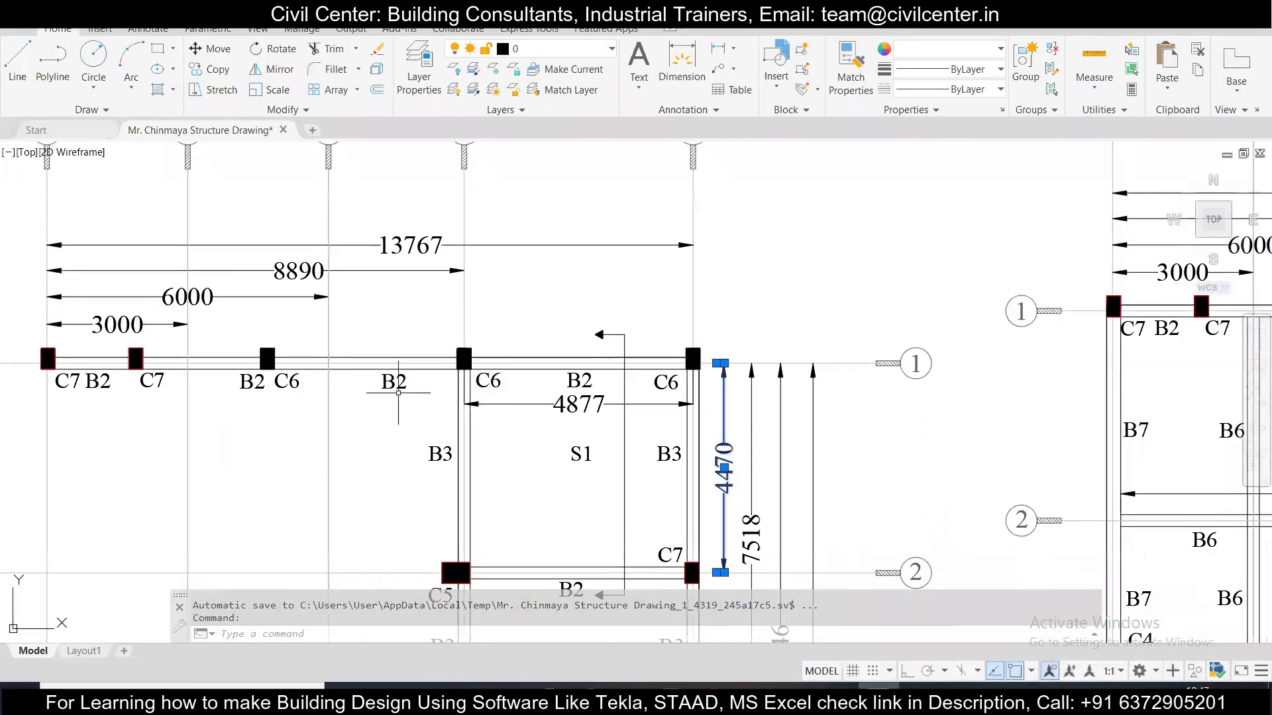
left_click_drag(400, 258, 446, 622)
left_click_drag(446, 218, 446, 616)
scroll(414, 359, "up", 6)
left_click(431, 562)
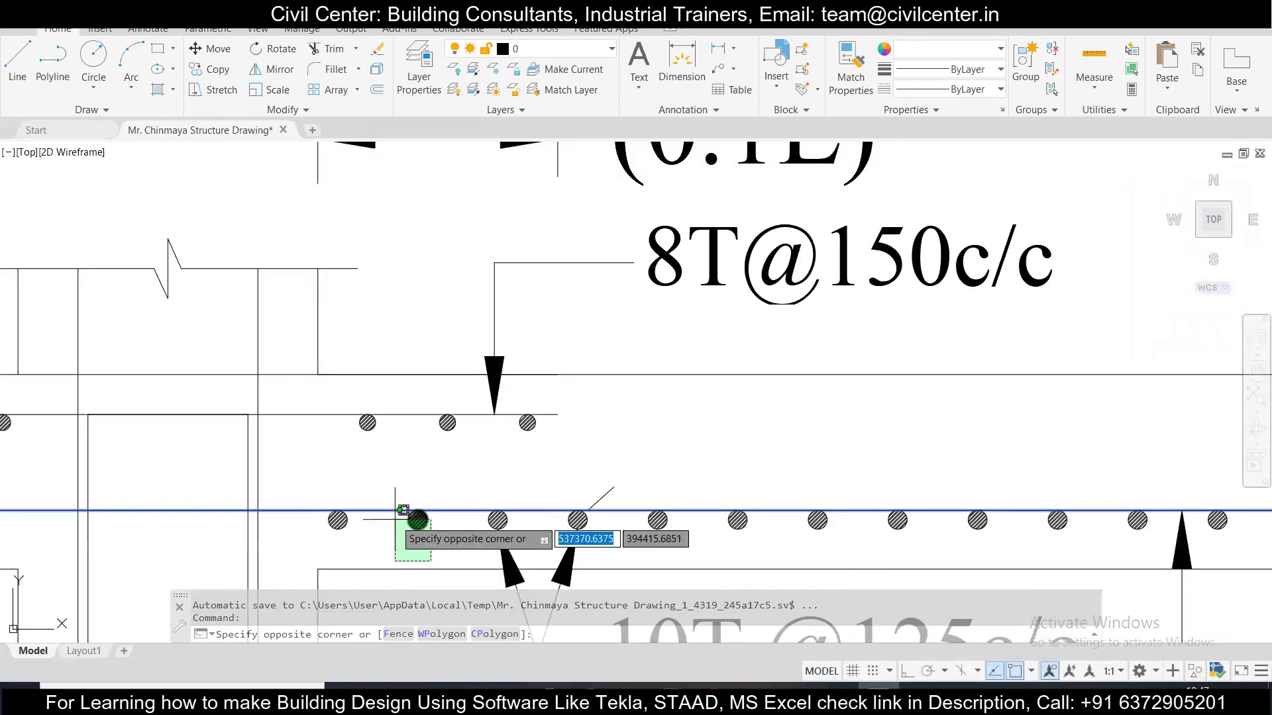
key("Escape")
scroll(424, 530, "down", 4)
left_click_drag(484, 562, 448, 436)
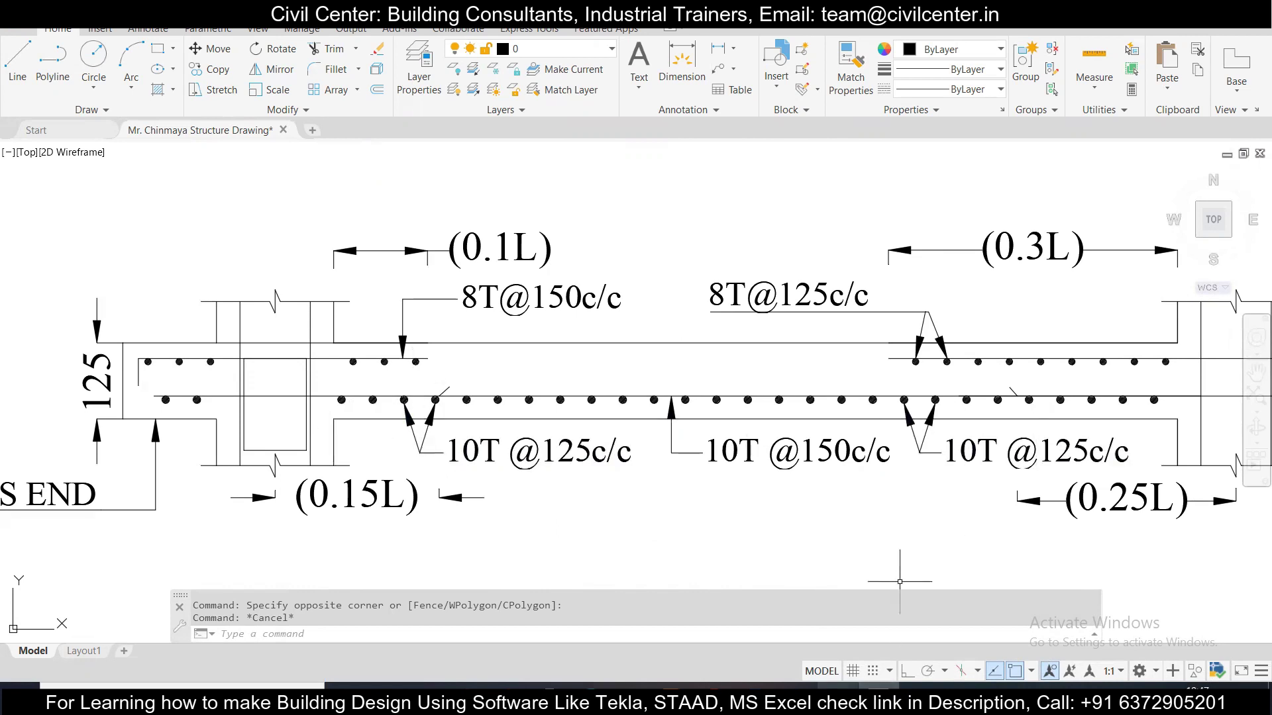
Compare shape dimension B of the longer-span bottom rebar in M7 with the horizontal span dimension of slab S1 in the AutoCAD plan.
key("alt+Tab")
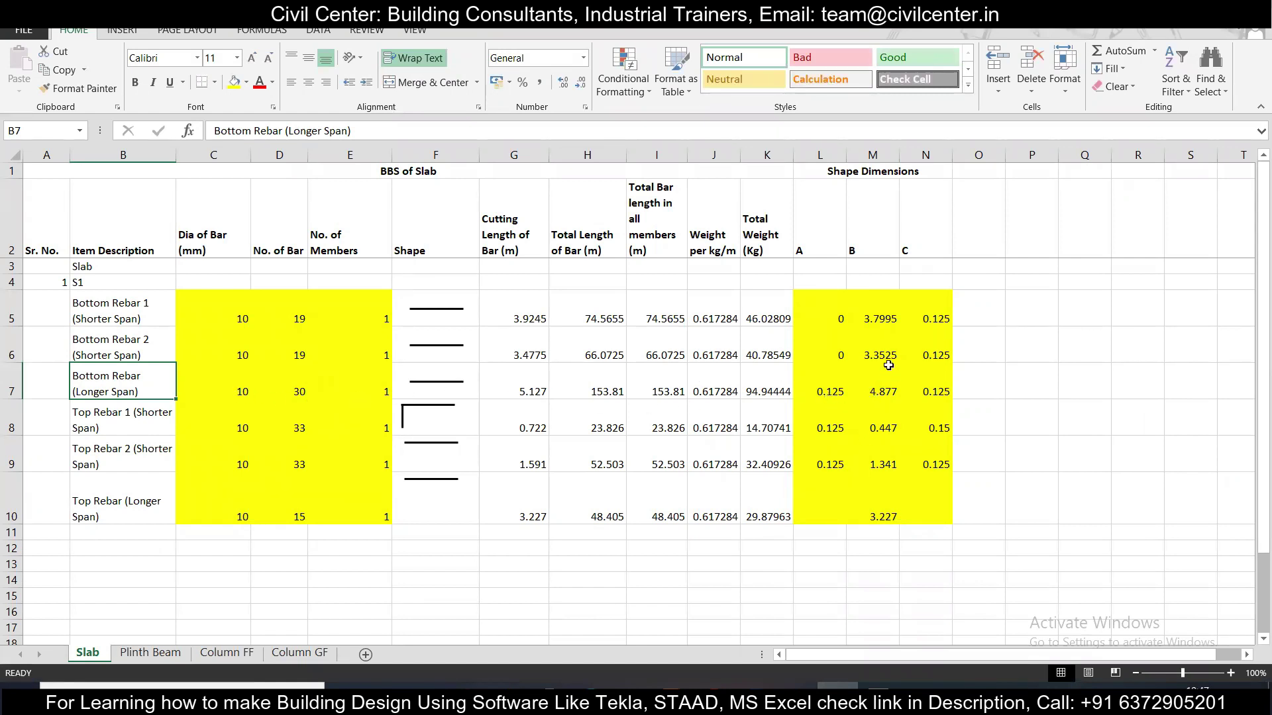
left_click(879, 311)
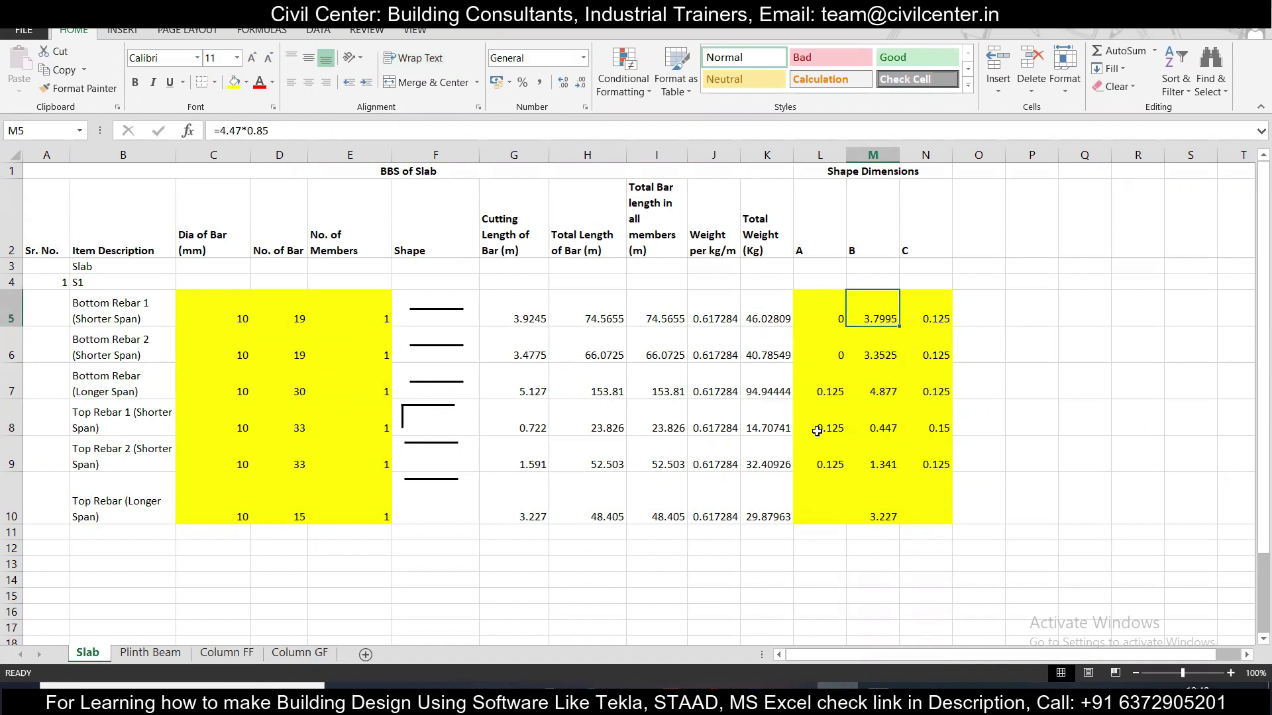
left_click(879, 389)
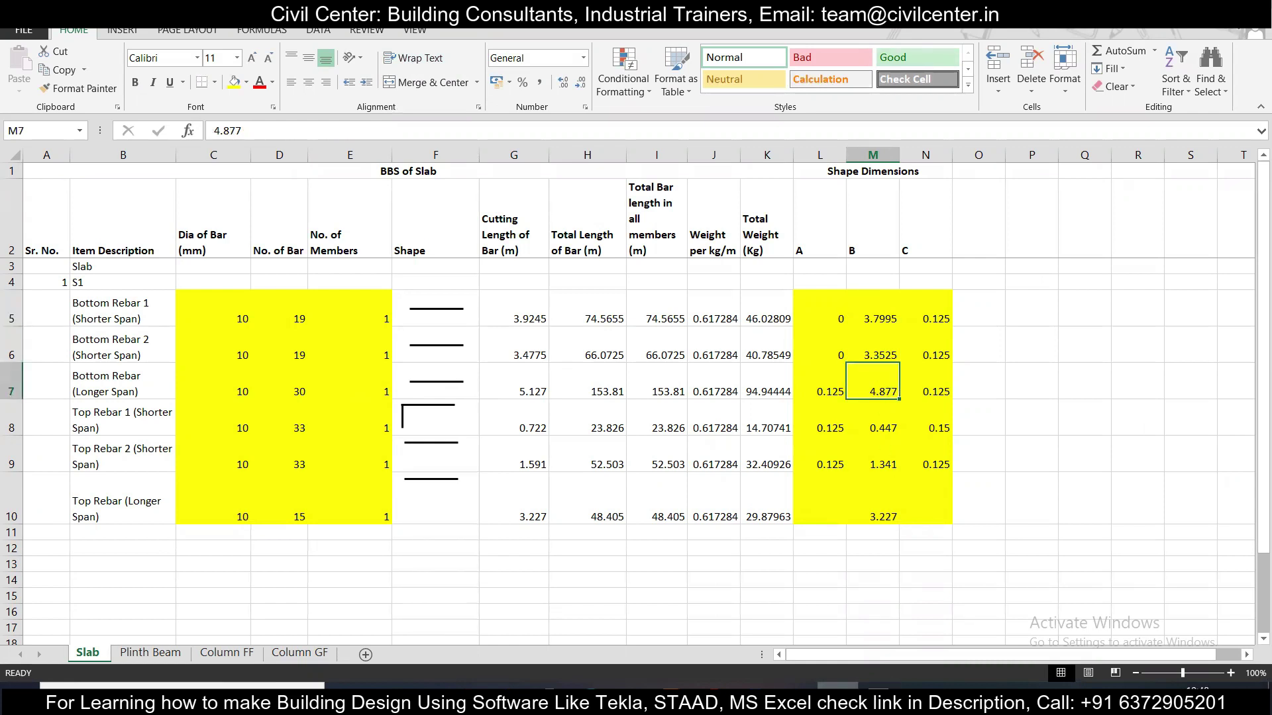
key("alt+Tab")
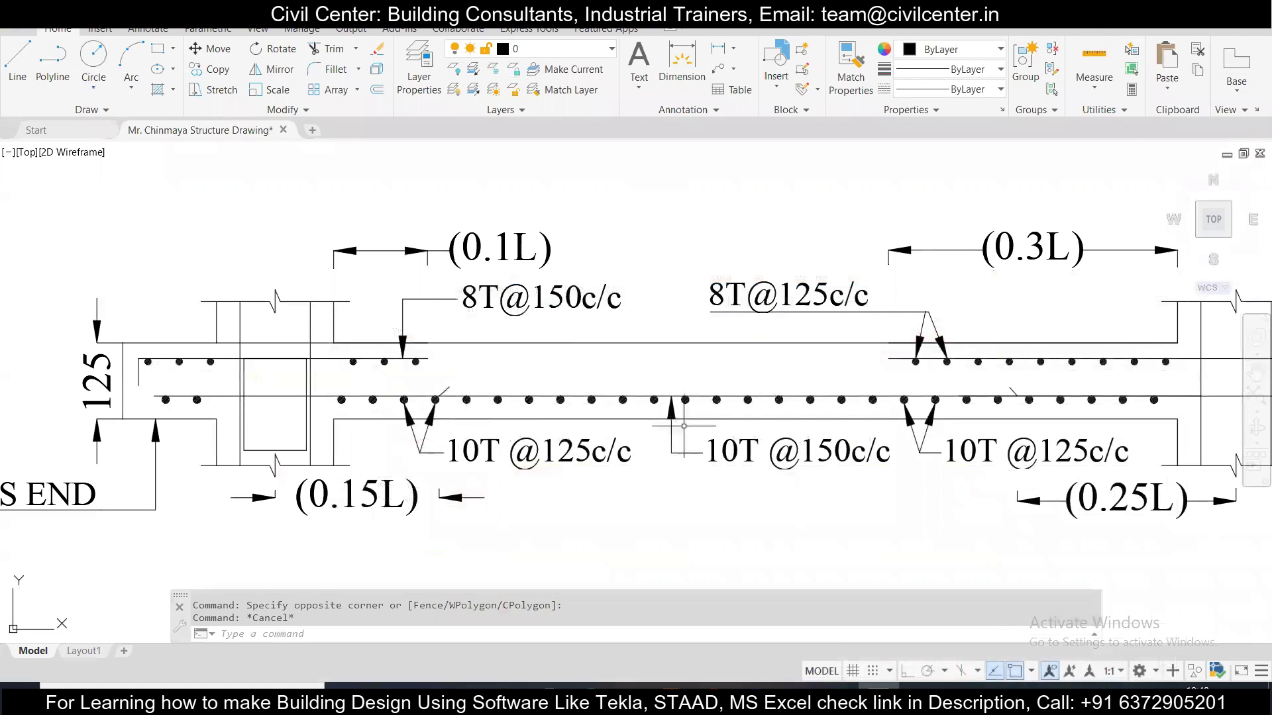
scroll(684, 426, "down", 5)
scroll(539, 376, "up", 4)
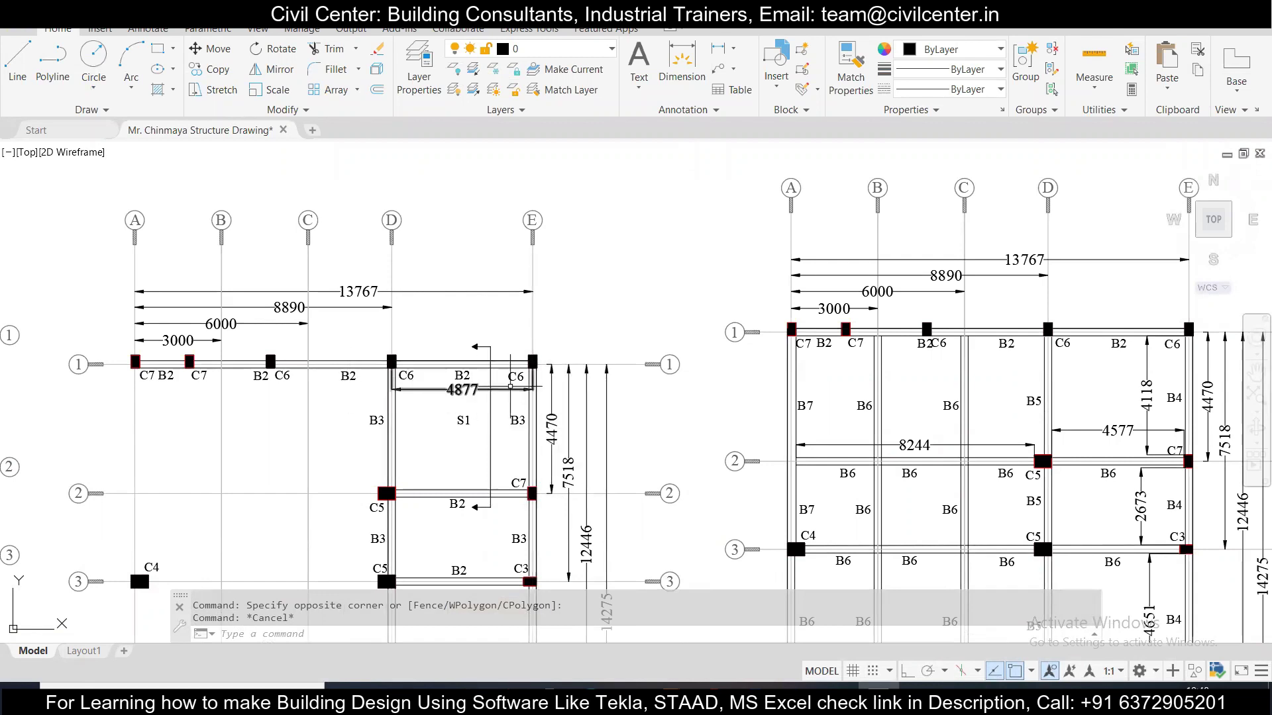
left_click(838, 686)
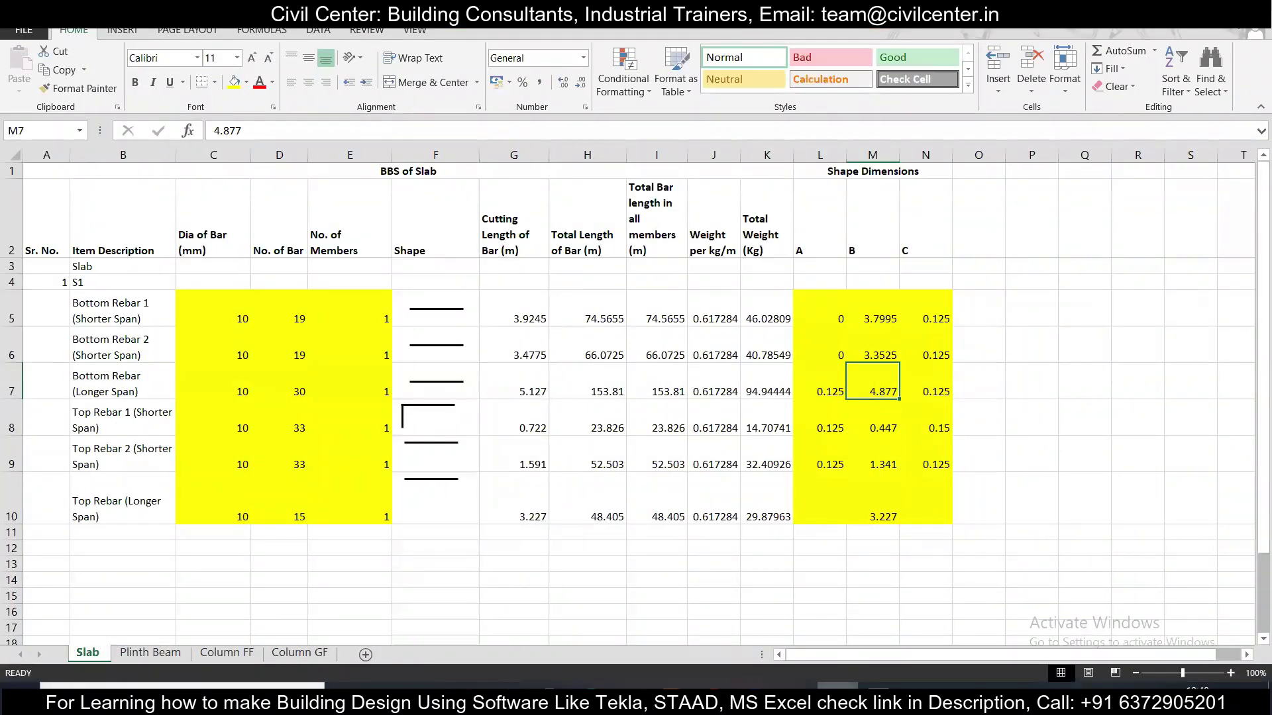
left_click(878, 686)
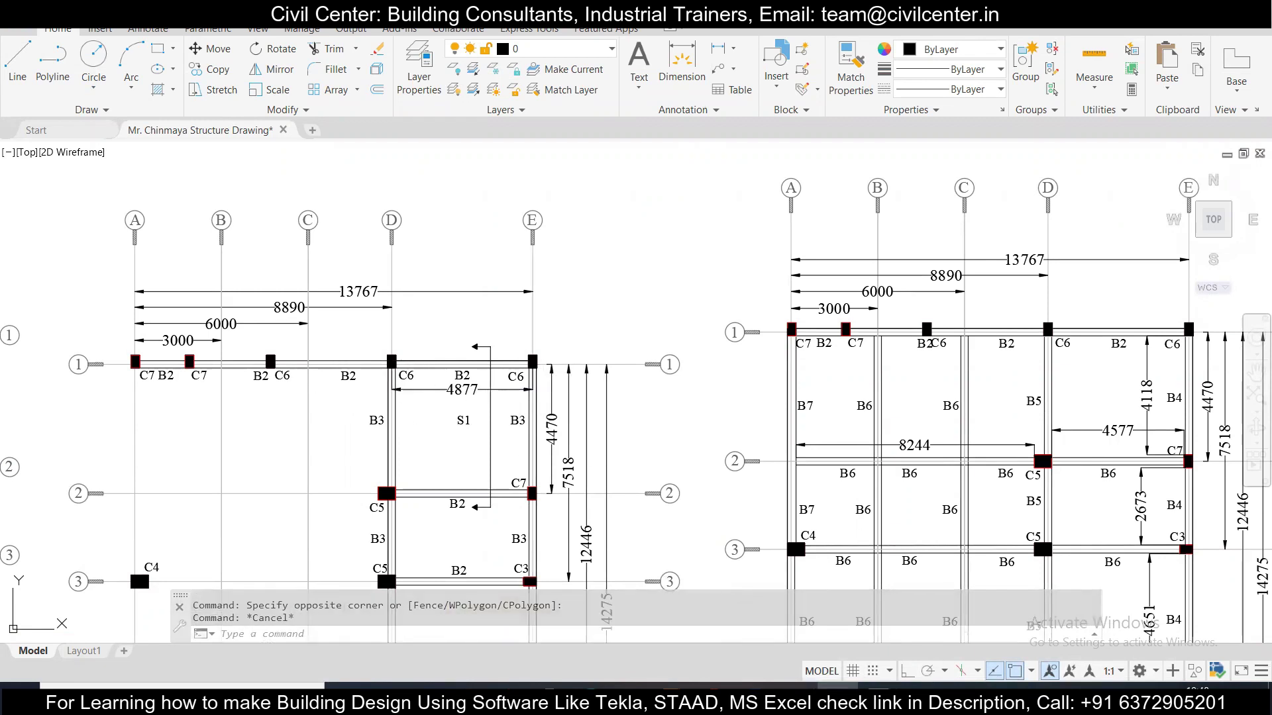
key("alt+Tab")
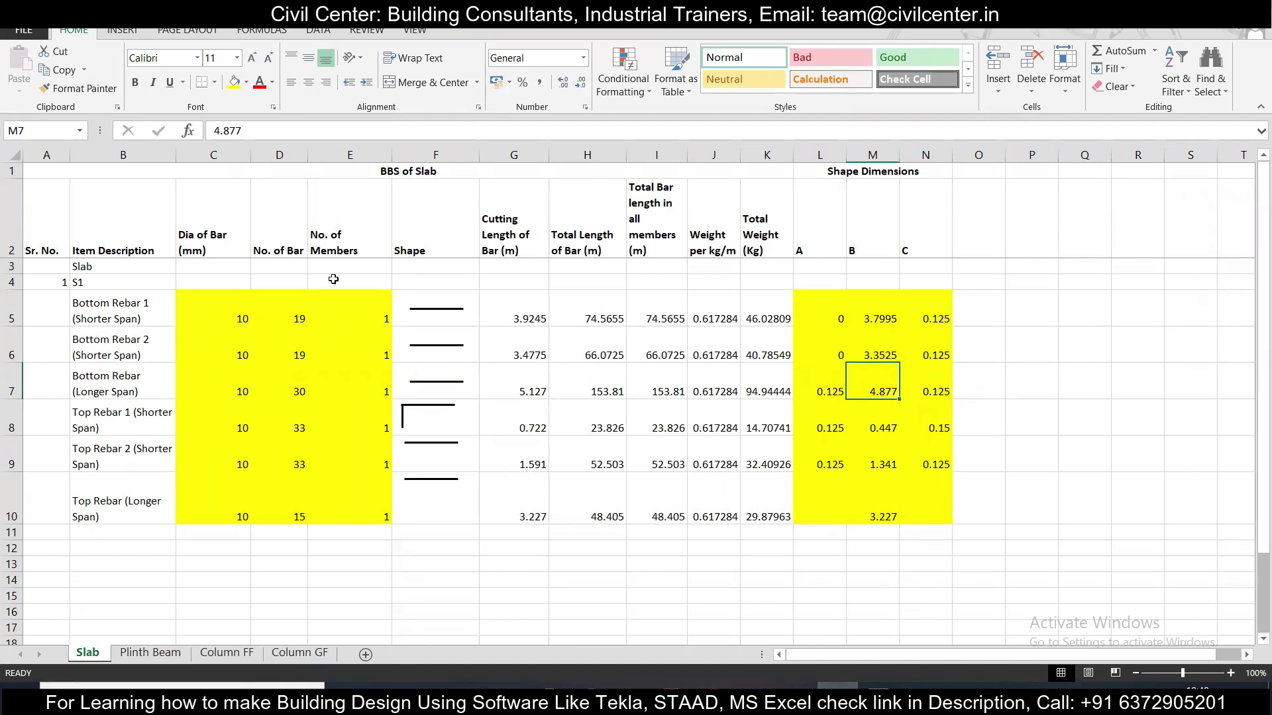
Inspect the number-of-bars formula of Bottom Rebar 1 in D5 and check it against the bottom bar spacings in the AutoCAD section detail.
left_click(295, 315)
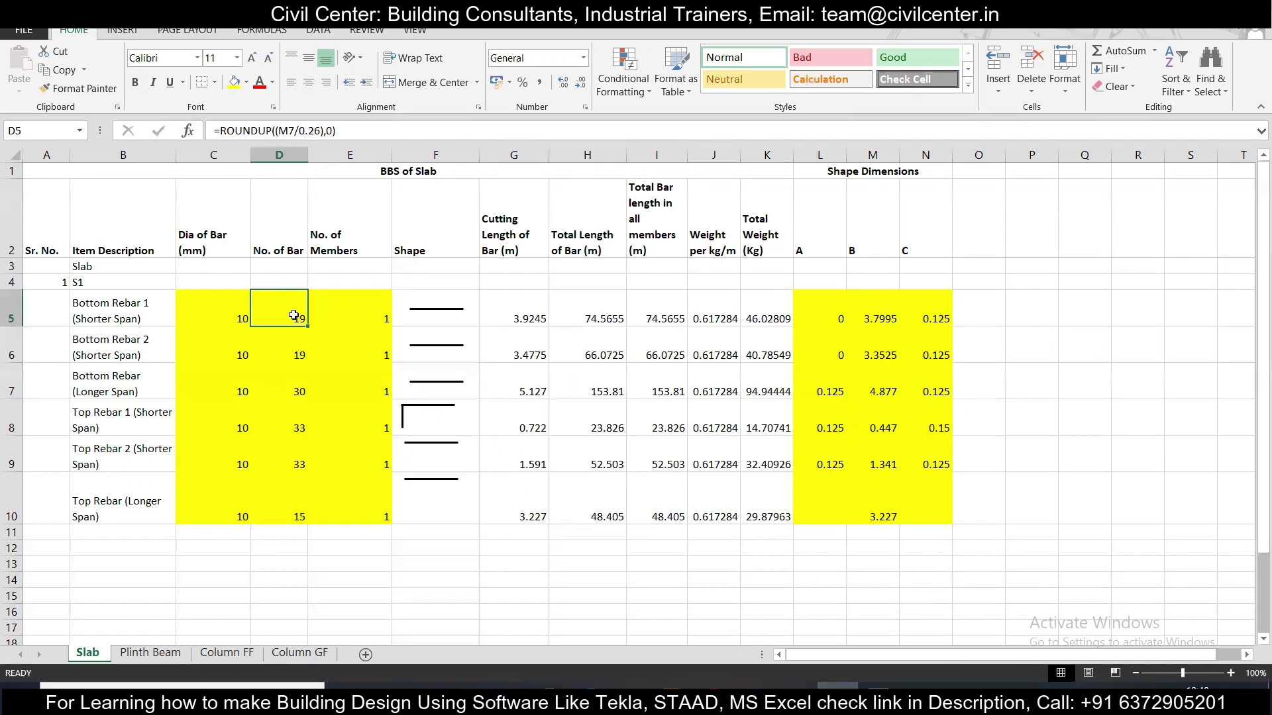
double_click(294, 315)
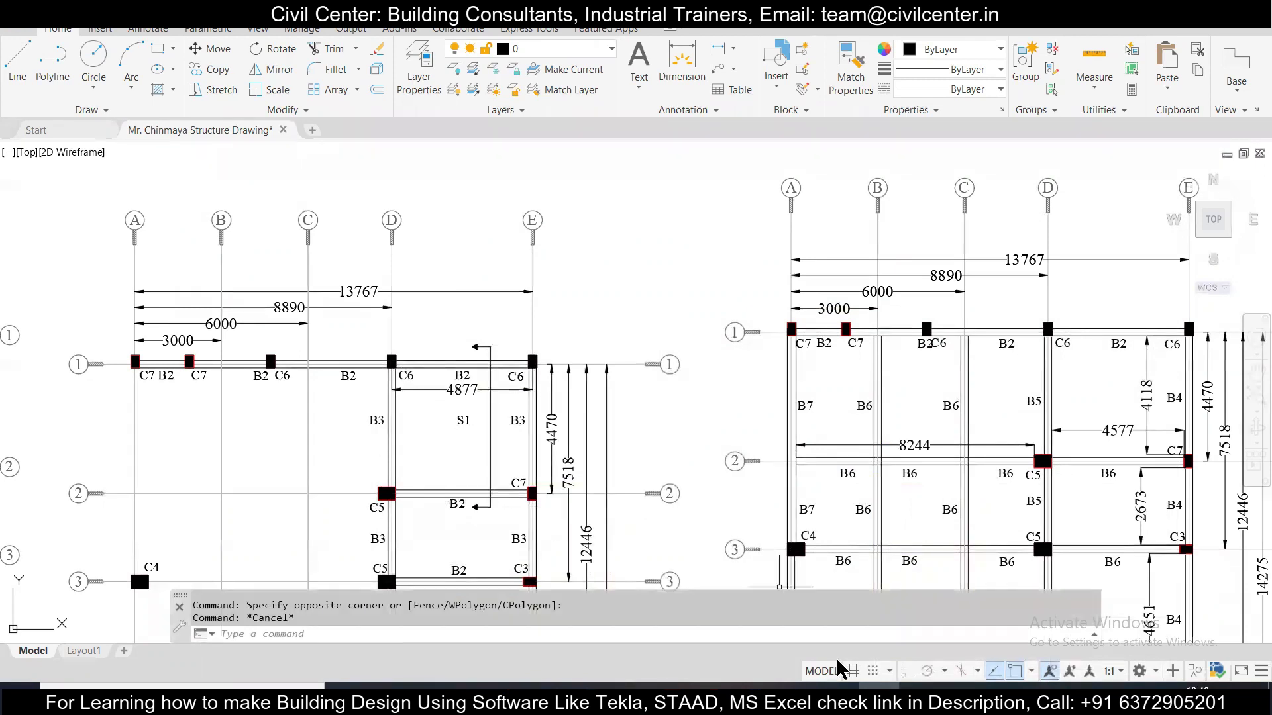
left_click_drag(655, 356, 662, 609)
left_click_drag(628, 289, 659, 465)
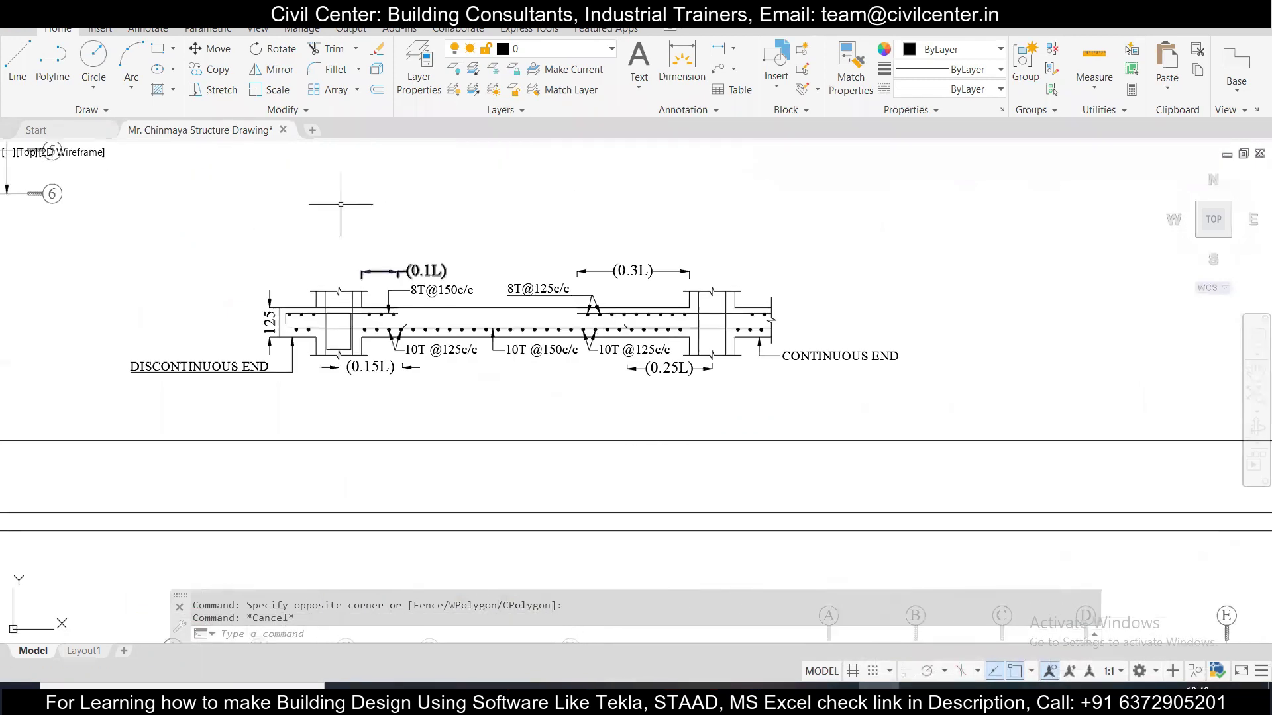
scroll(367, 286, "up", 2)
scroll(415, 339, "up", 2)
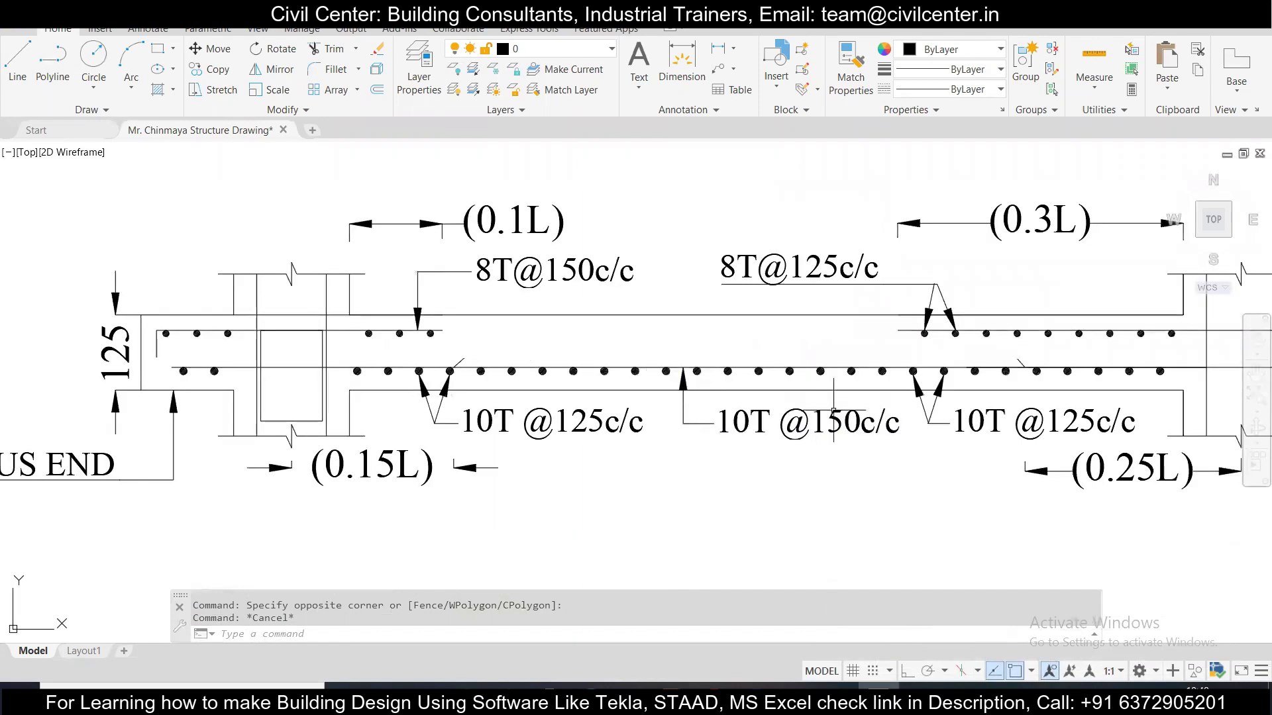
Draw a near-horizontal line about 1411 units long in the empty space below the slab section detail in AutoCAD.
scroll(834, 455, "down", 3)
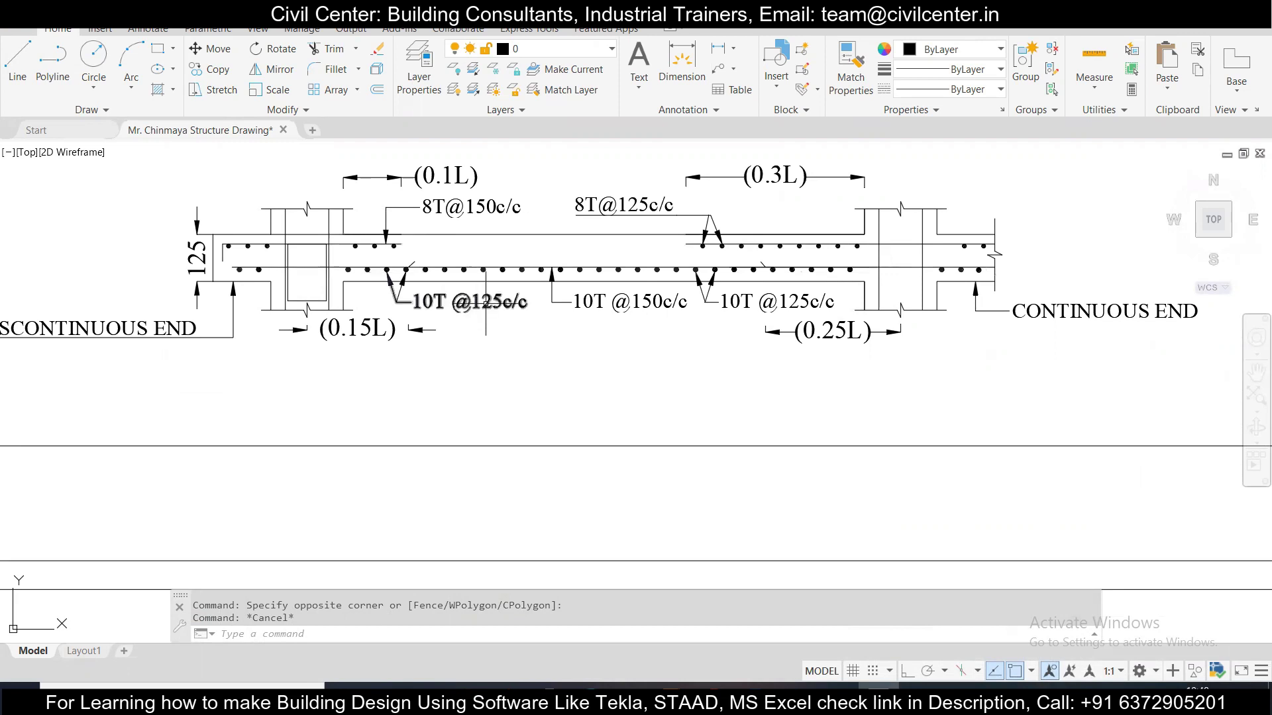
mouse_move(636, 301)
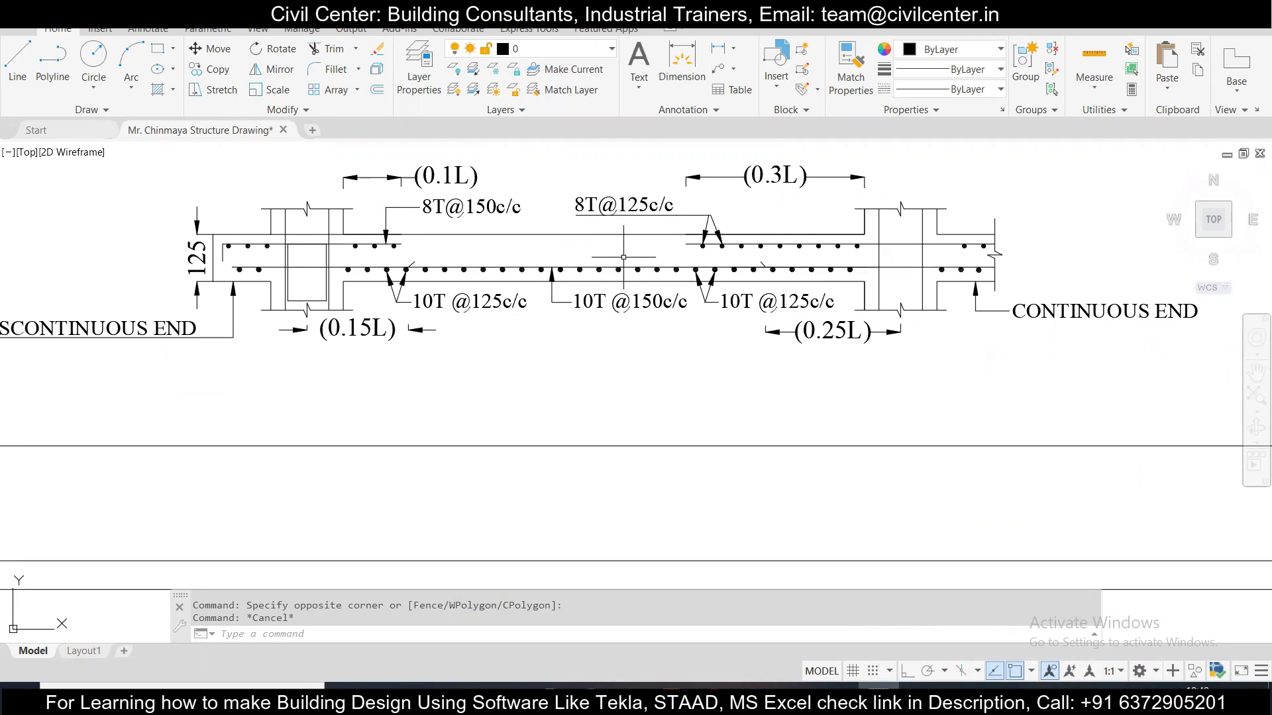
left_click(17, 60)
left_click(583, 353)
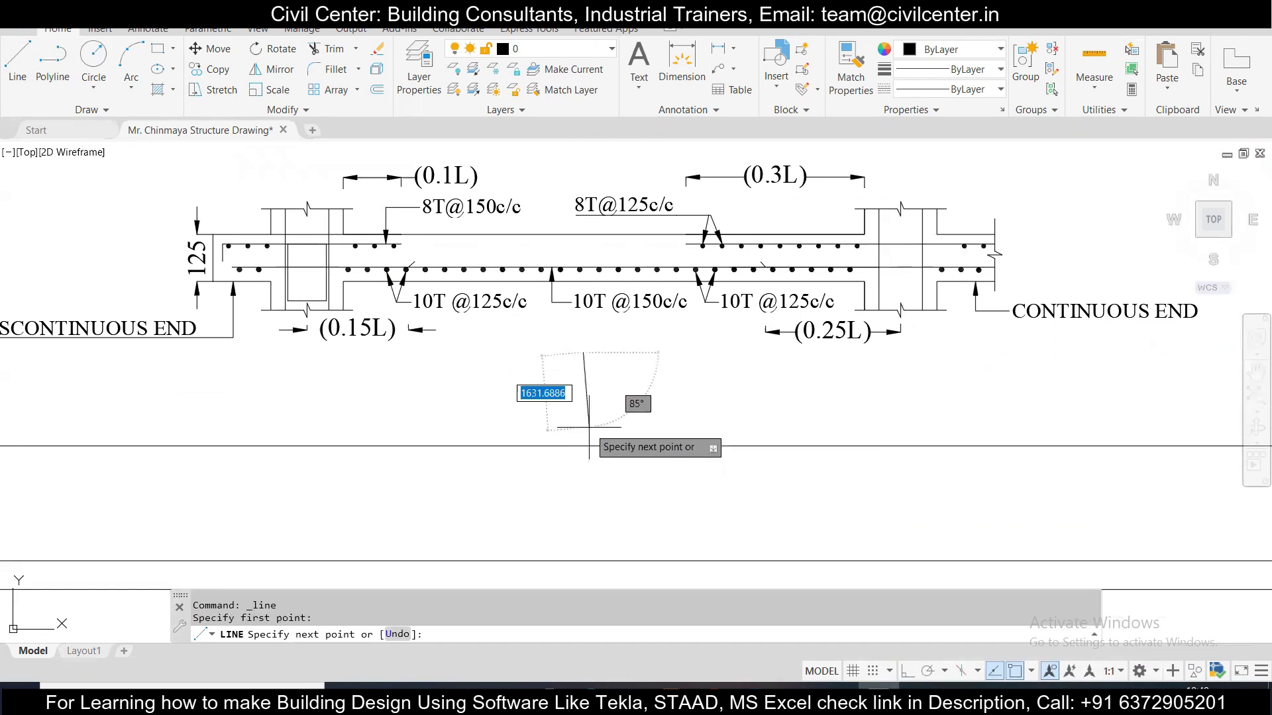
scroll(606, 404, "down", 2)
scroll(592, 398, "up", 4)
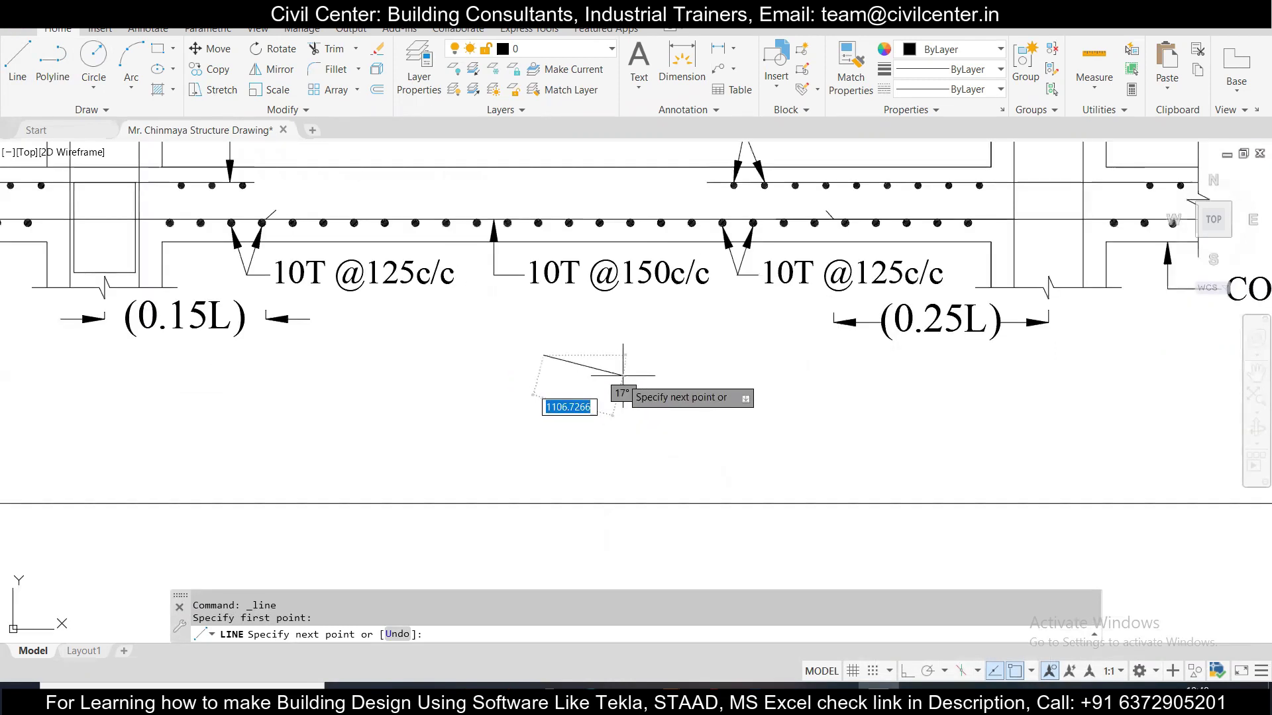
left_click(646, 356)
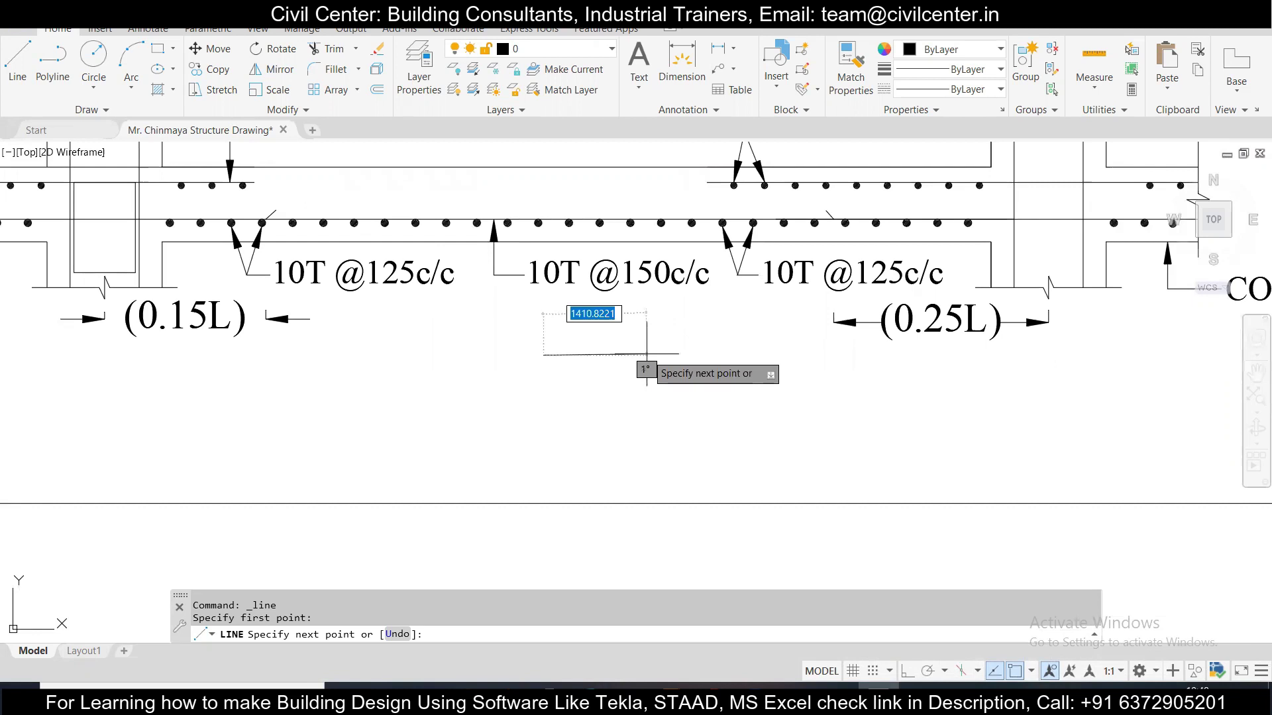
key("Escape")
Copy the line straight down twice with Ortho on, about 471 and 824 units below the original.
left_click(595, 368)
left_click(540, 295)
left_click(210, 68)
left_click(907, 671)
left_click(498, 339)
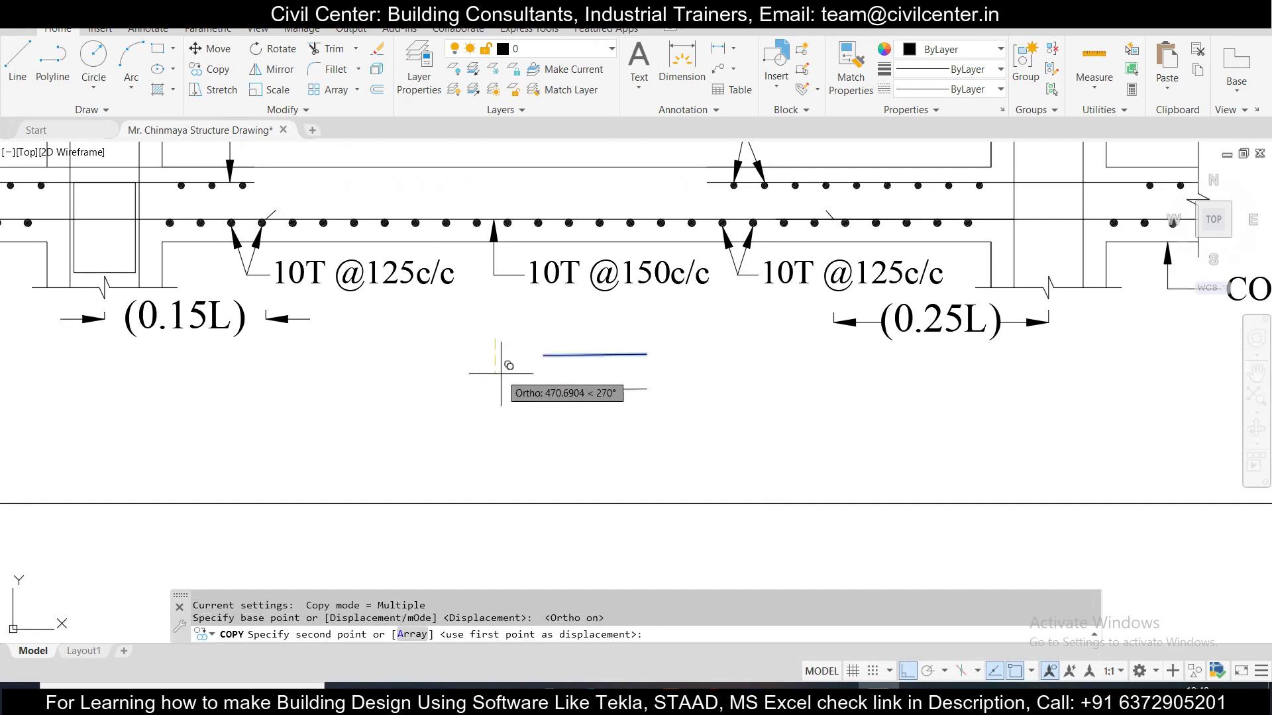
left_click(501, 375)
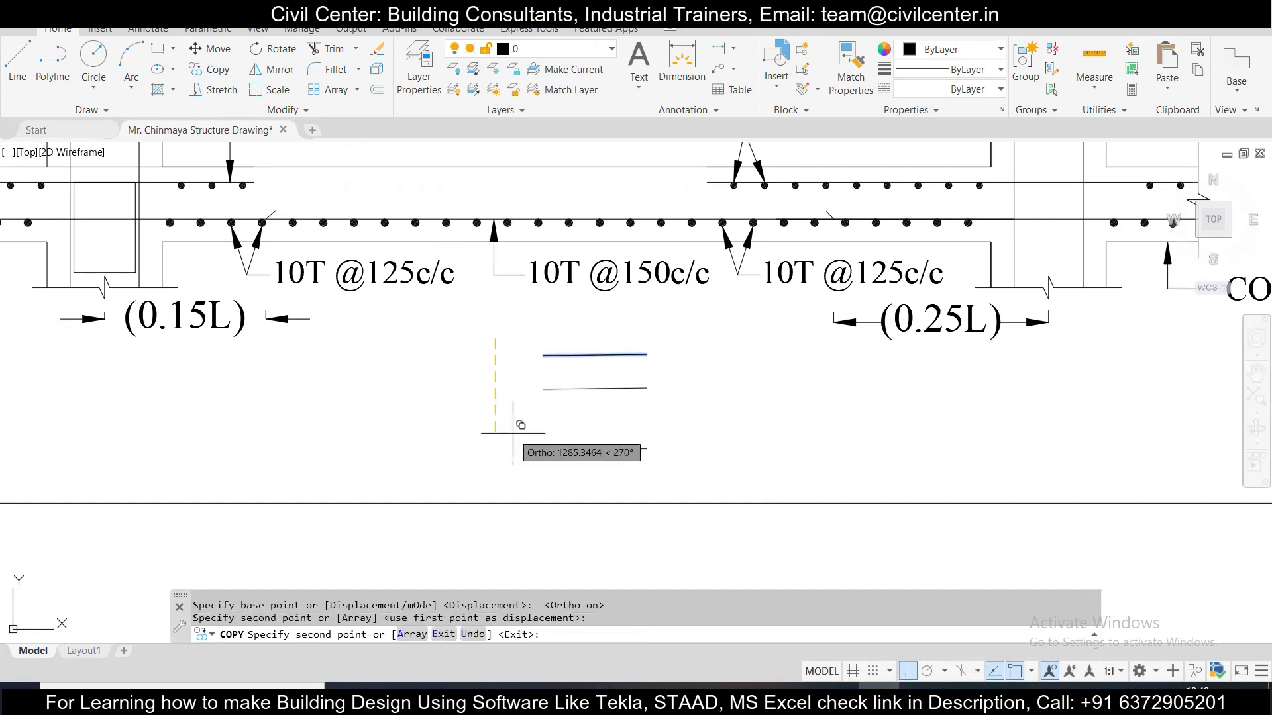
left_click(509, 399)
key("Escape")
Shorten the top line of the three-bar sketch by stretching its left endpoint inward.
scroll(563, 359, "up", 2)
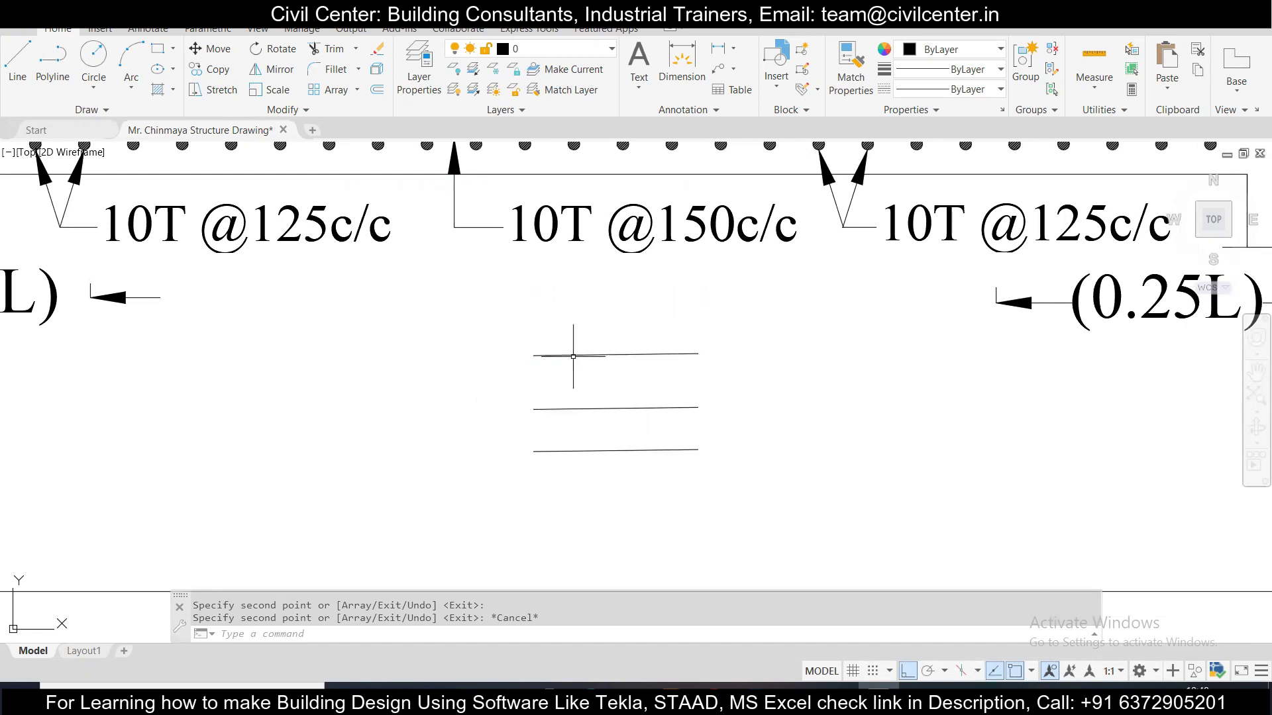
left_click(568, 356)
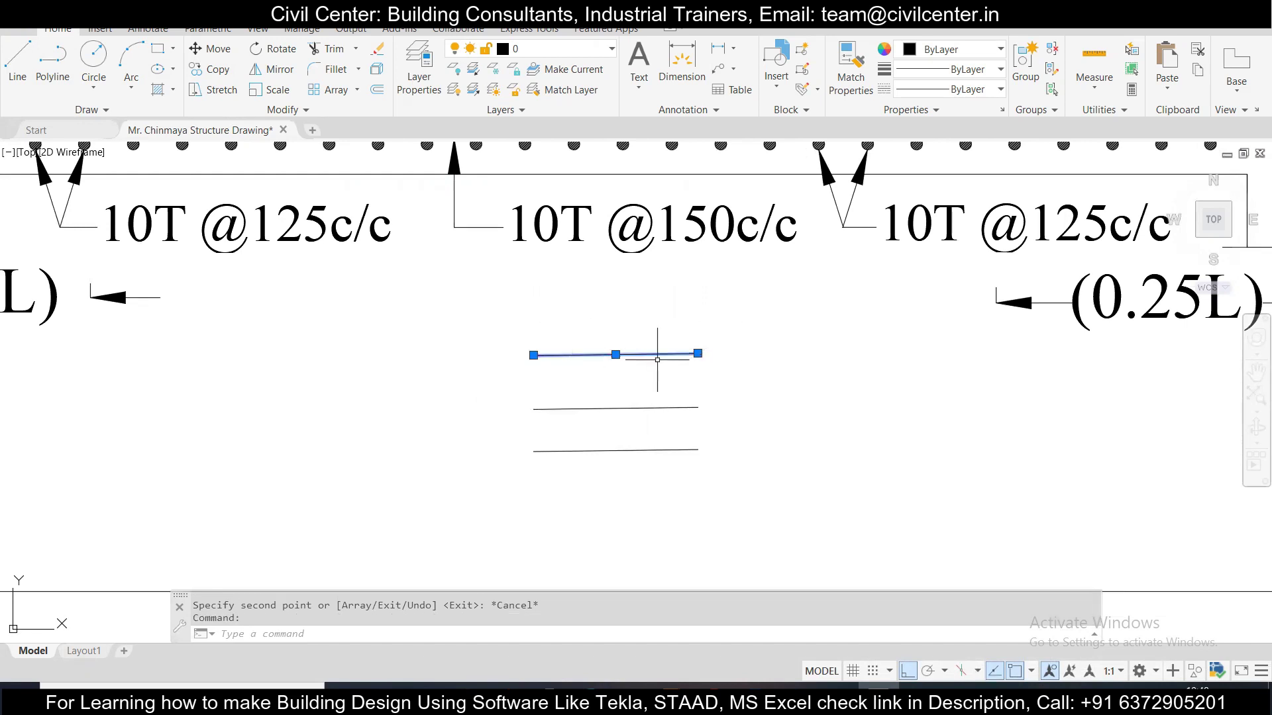
scroll(658, 360, "down", 2)
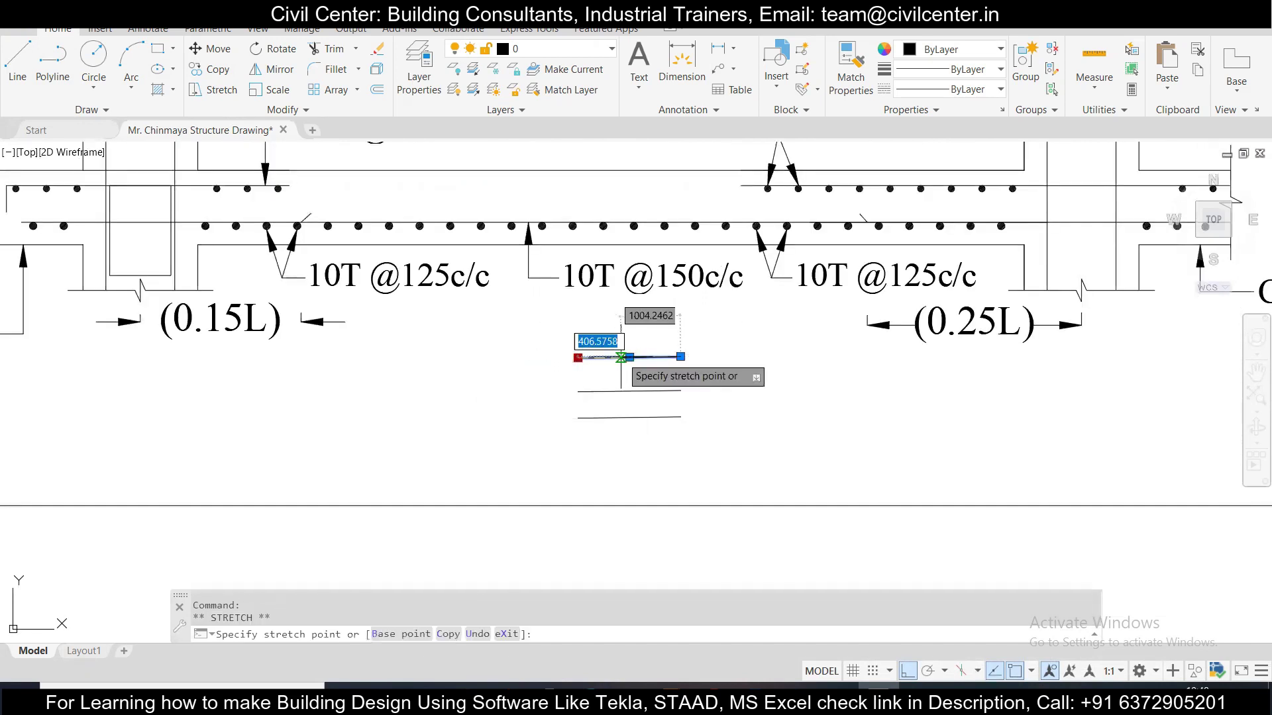
left_click(578, 358)
key("Escape")
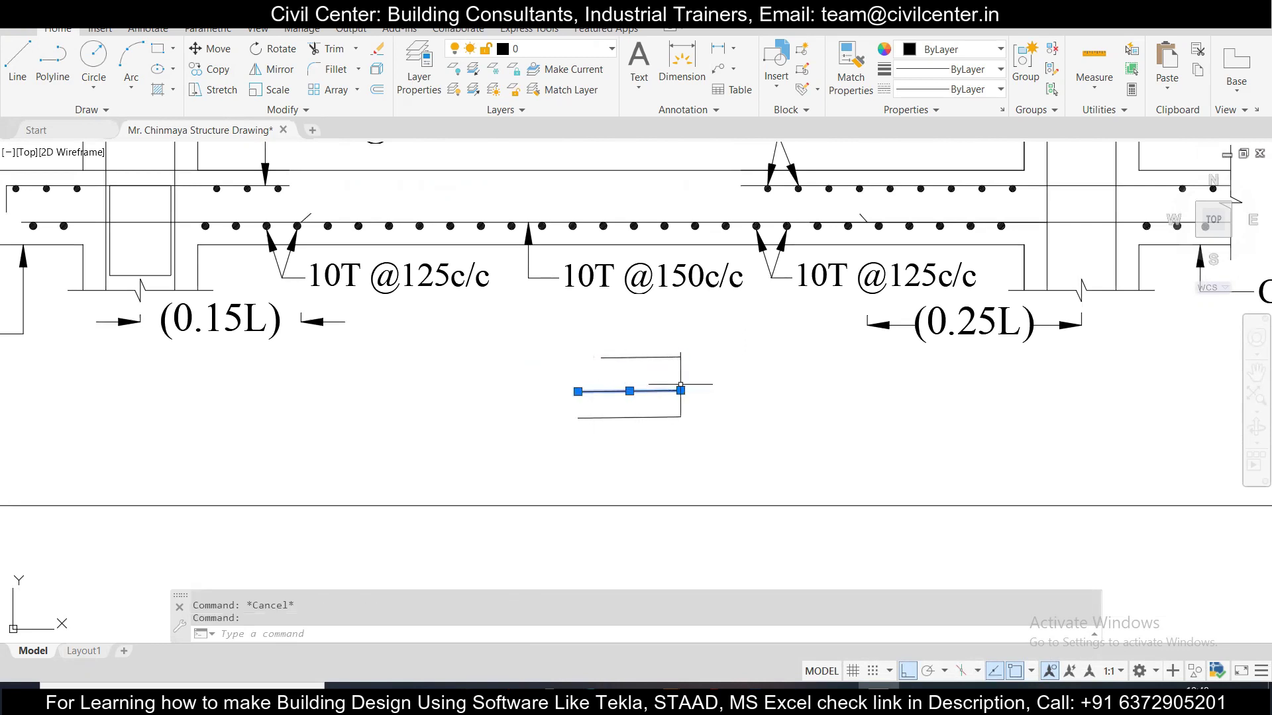
Shorten the middle line by stretching its right endpoint inward, so that it is staggered against the top line.
left_click(680, 391)
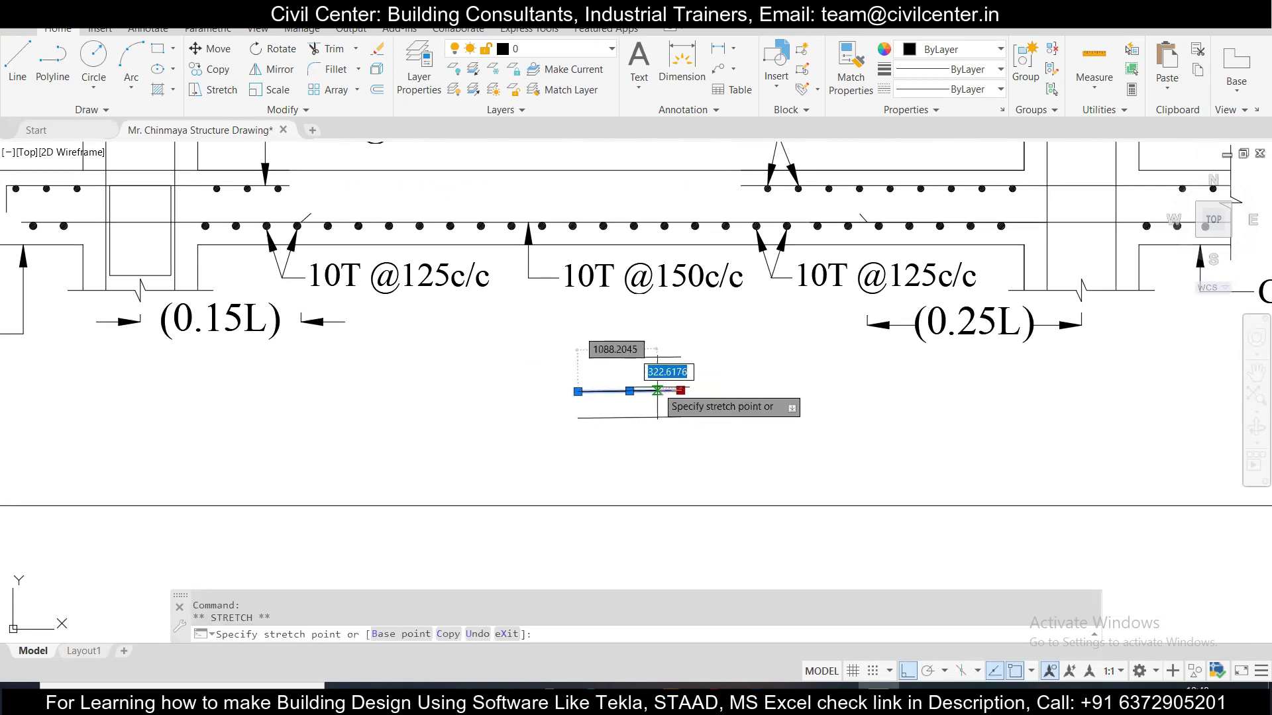
scroll(678, 393, "down", 5)
scroll(678, 394, "up", 5)
left_click(675, 392)
left_click(605, 418)
key("Escape")
Shorten the bottom line by stretching its left endpoint into alignment with the left end of the top line.
left_click(576, 419)
left_click(575, 418)
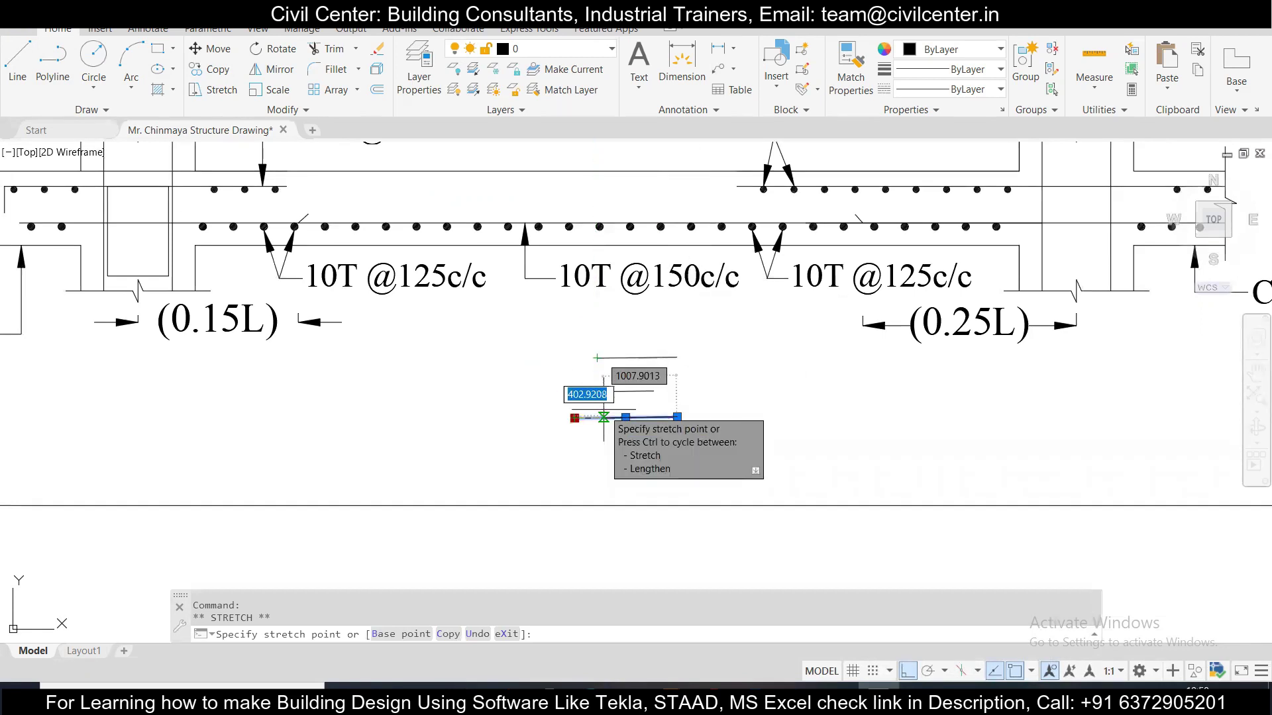
left_click(598, 361)
key("Escape")
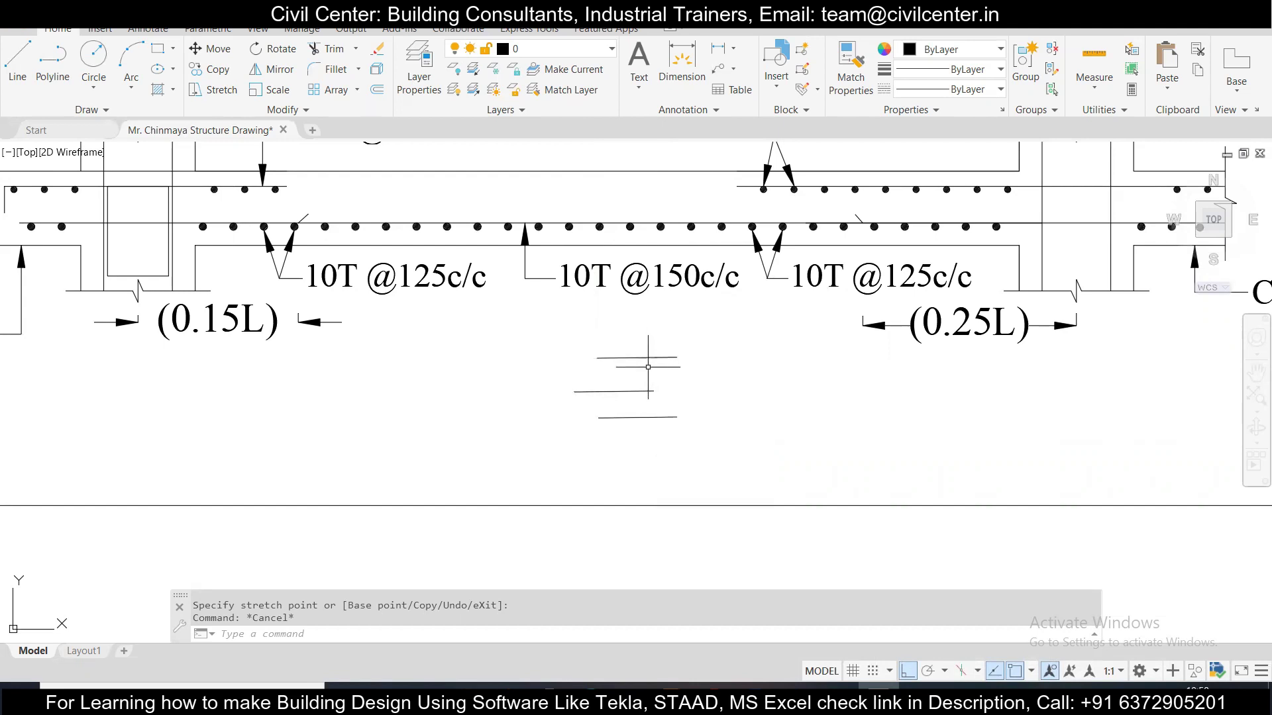
left_click(649, 399)
left_click(600, 353)
key("Escape")
Switch to Excel and change the number of bars of Bottom Rebar 1 in D5 to =ROUNDUP((M7/0.31),0).
left_click(837, 686)
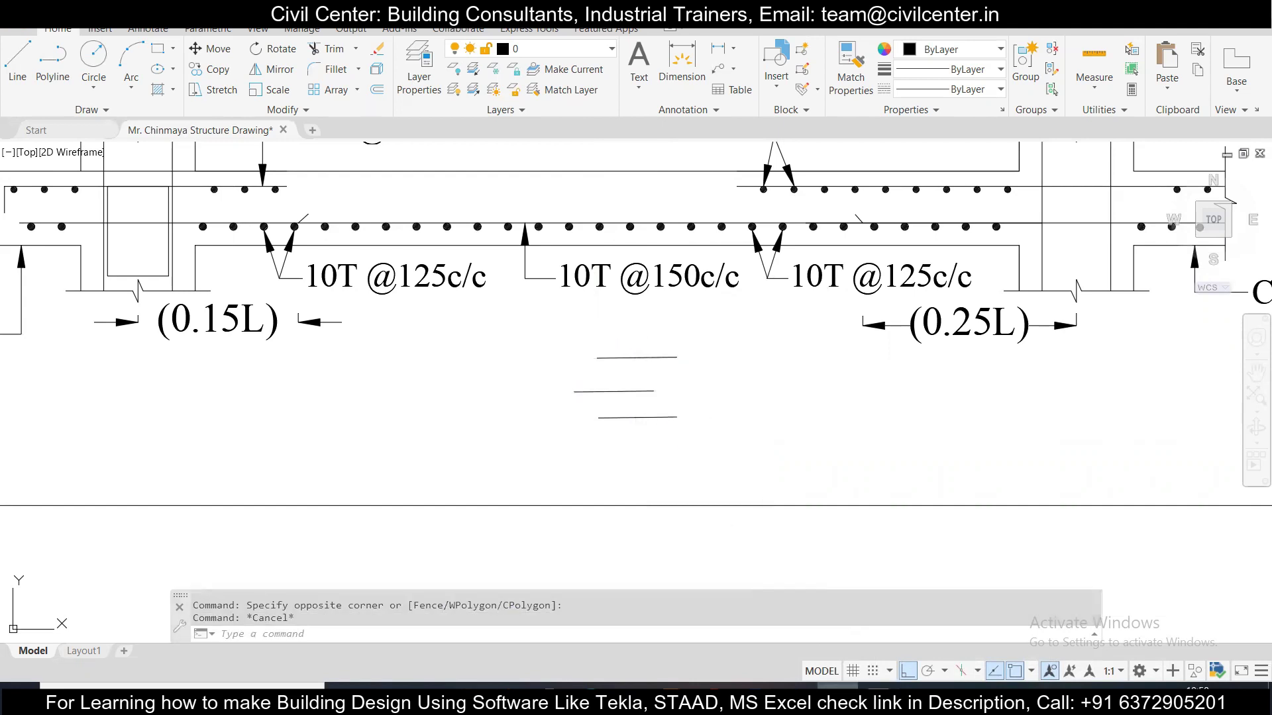
left_click(317, 130)
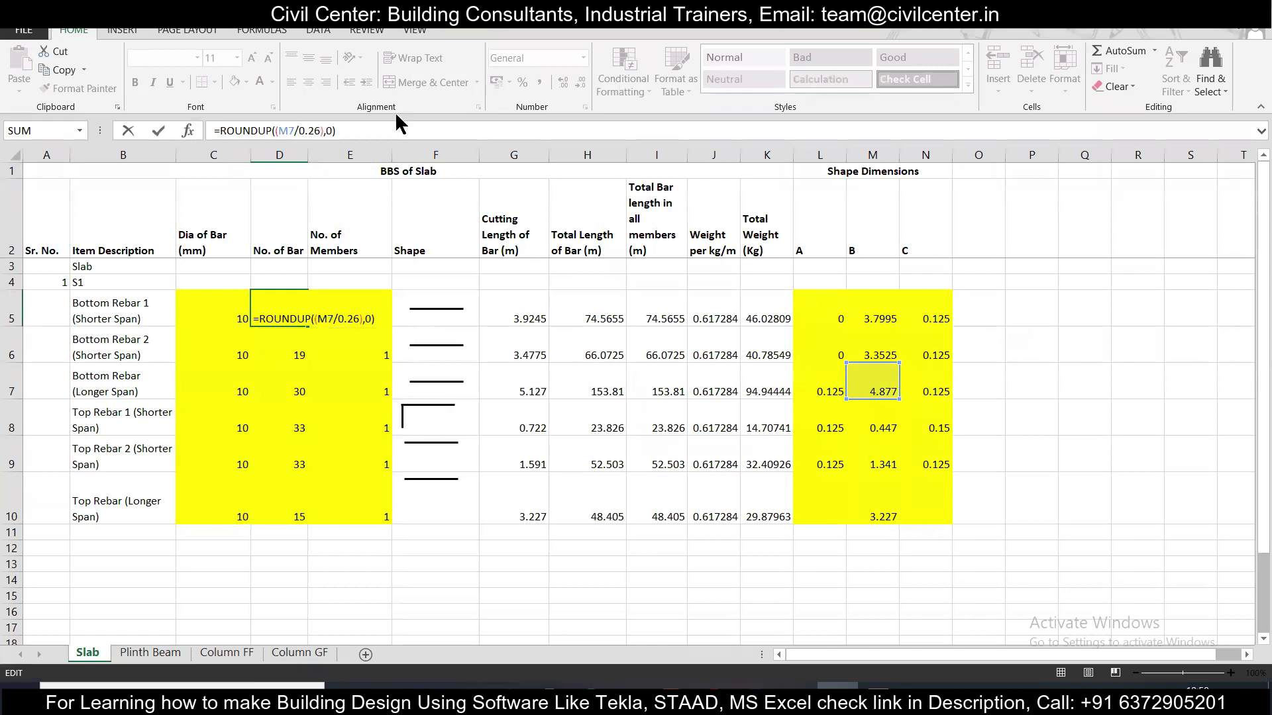
key("Right")
key("BackSpace")
key("BackSpace")
type("310")
key("Return")
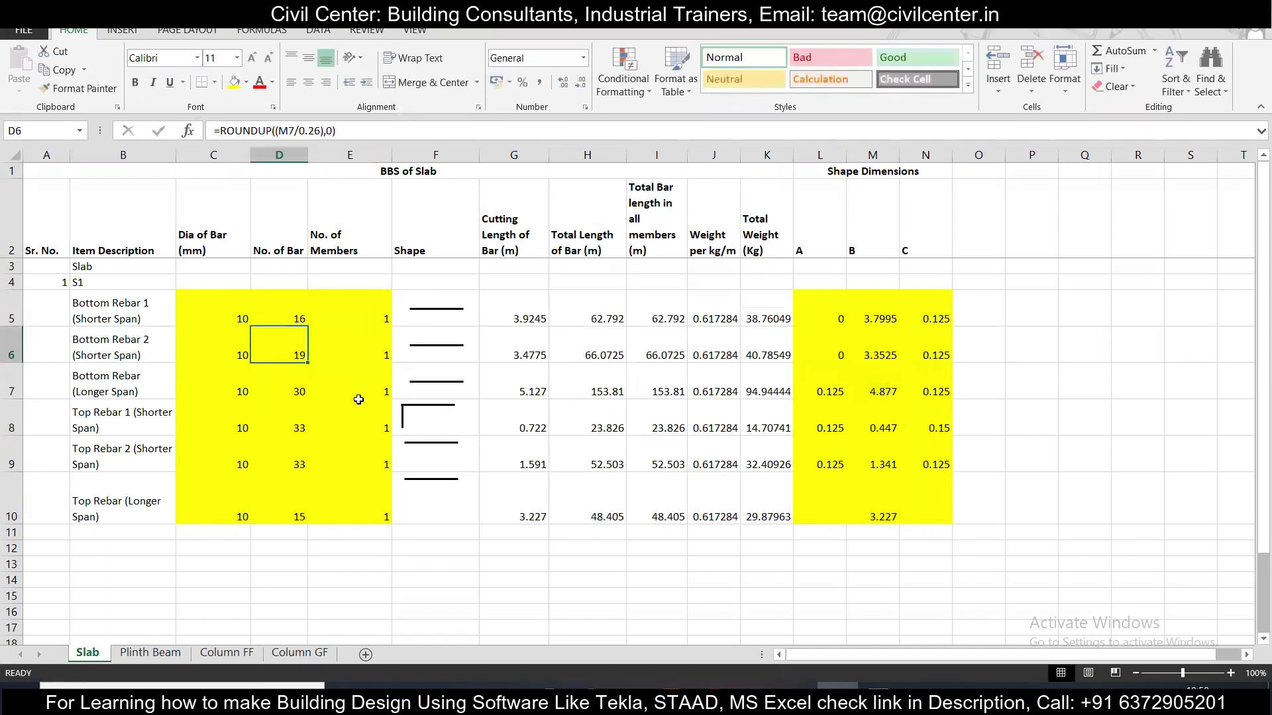
Change the number of bars of Bottom Rebar 2 in D6 to =ROUNDUP((M7/0.31),0).
left_click(321, 130)
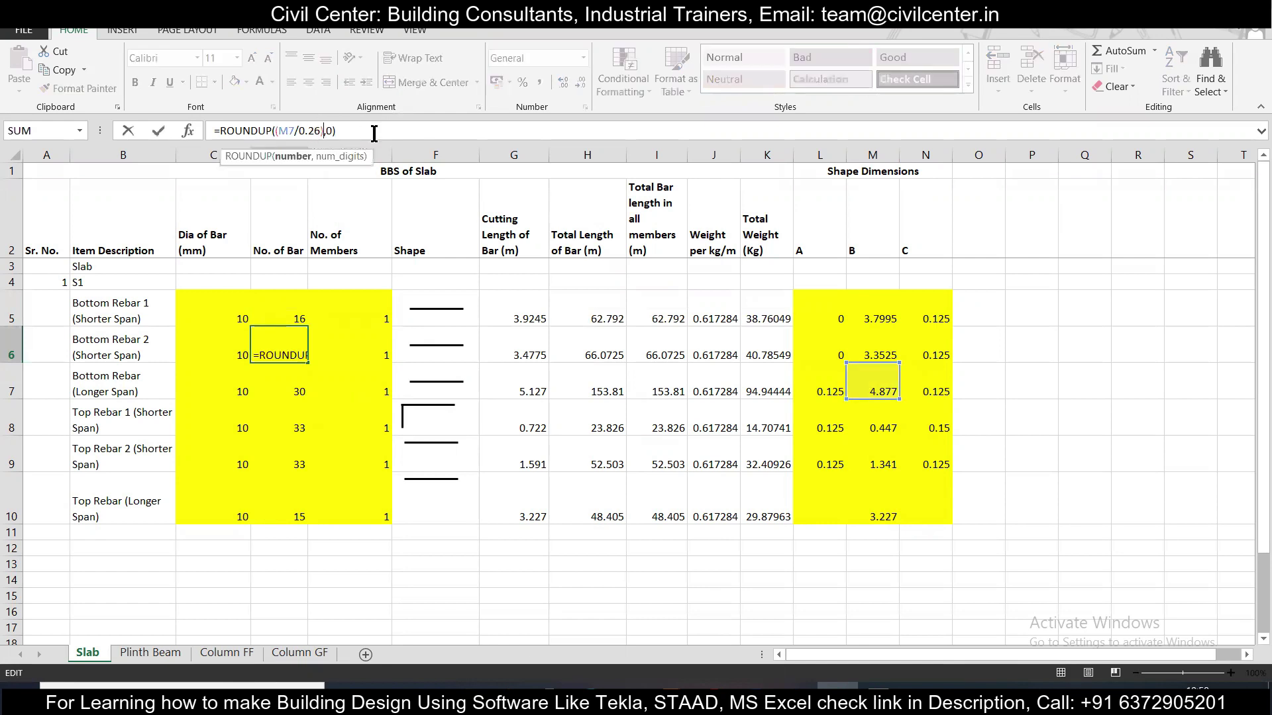
type("3")
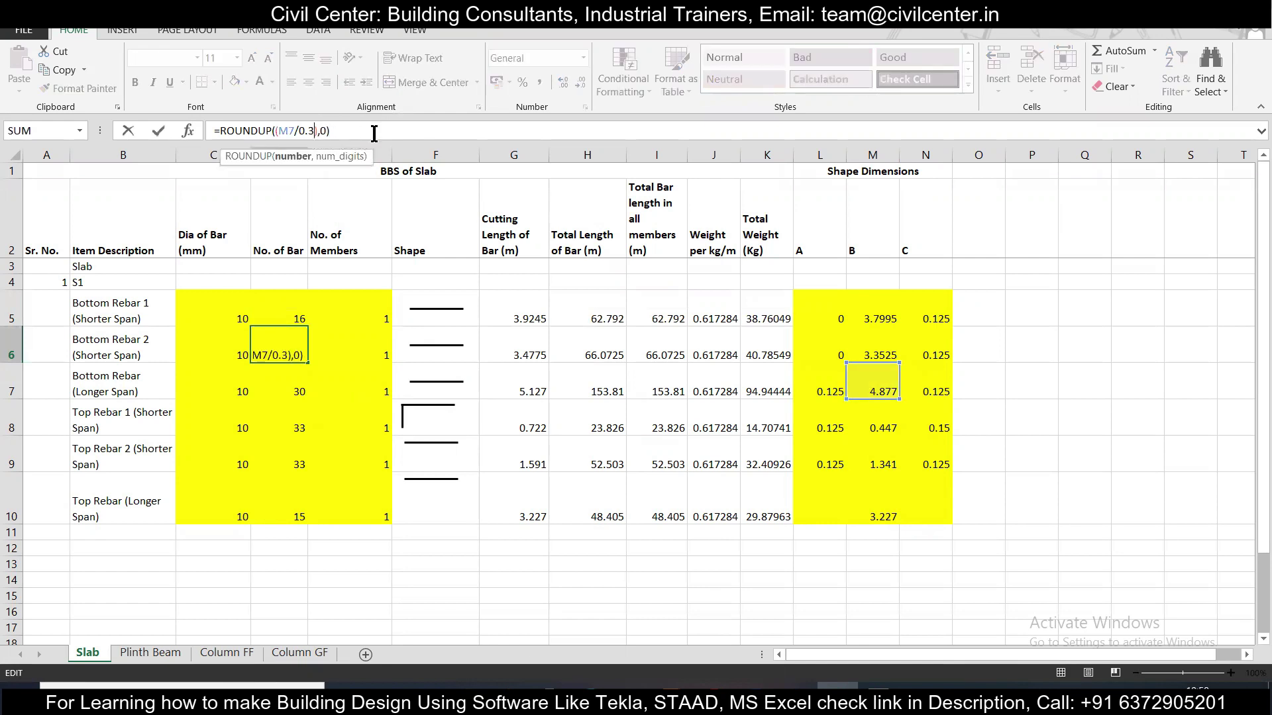
type("10")
key("Return")
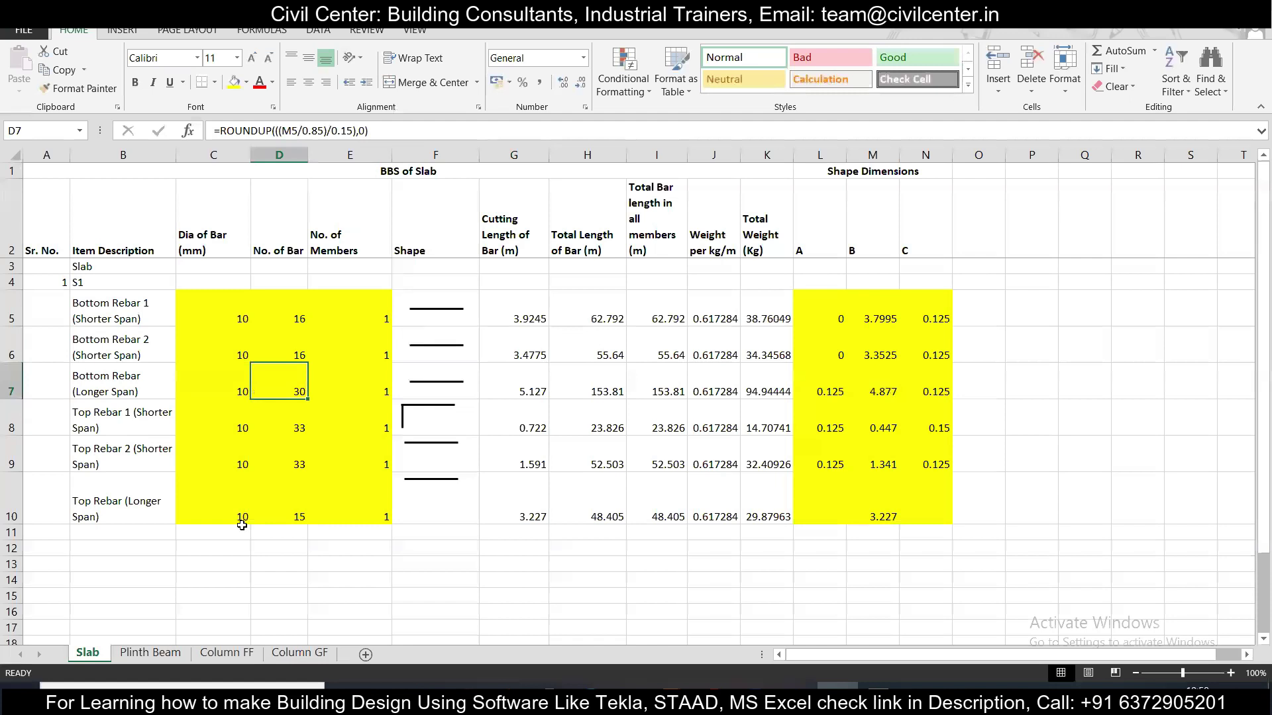
Review the bar counts in D5 and D6 and the total bar length in I5 for the shorter-span bottom rebars.
left_click(298, 350)
left_click(280, 321)
left_click(275, 354)
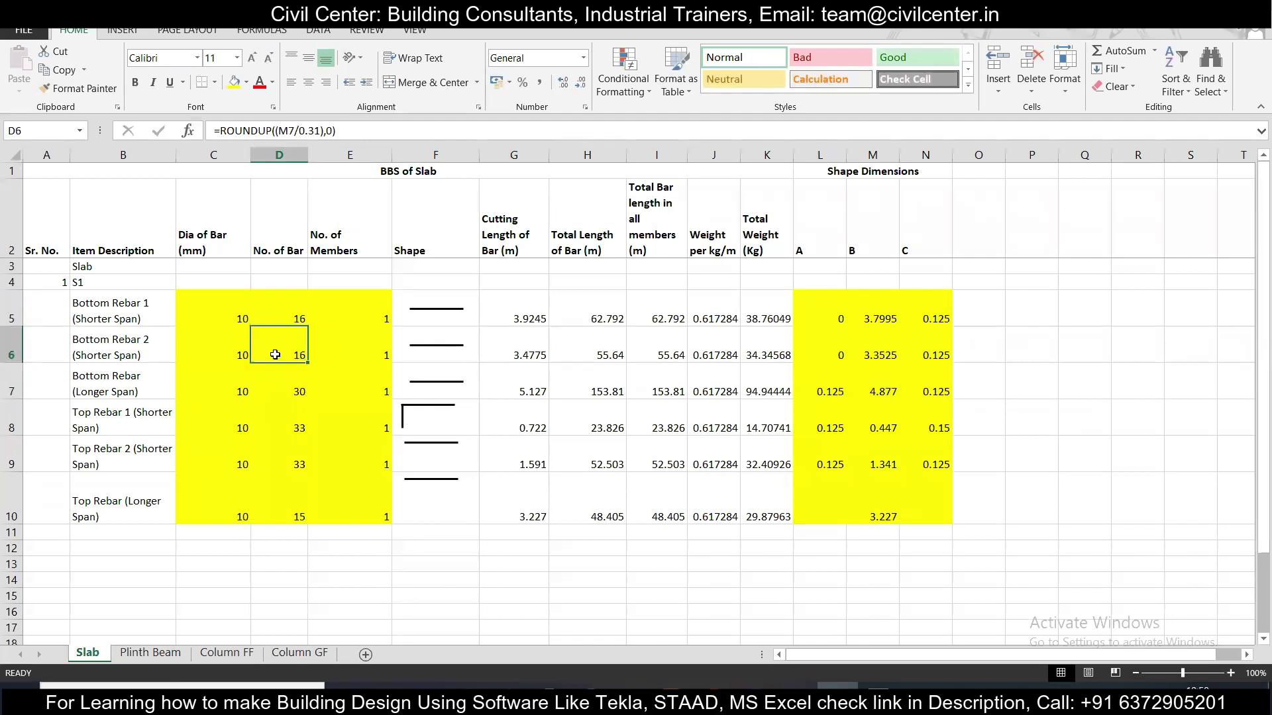
left_click(293, 307)
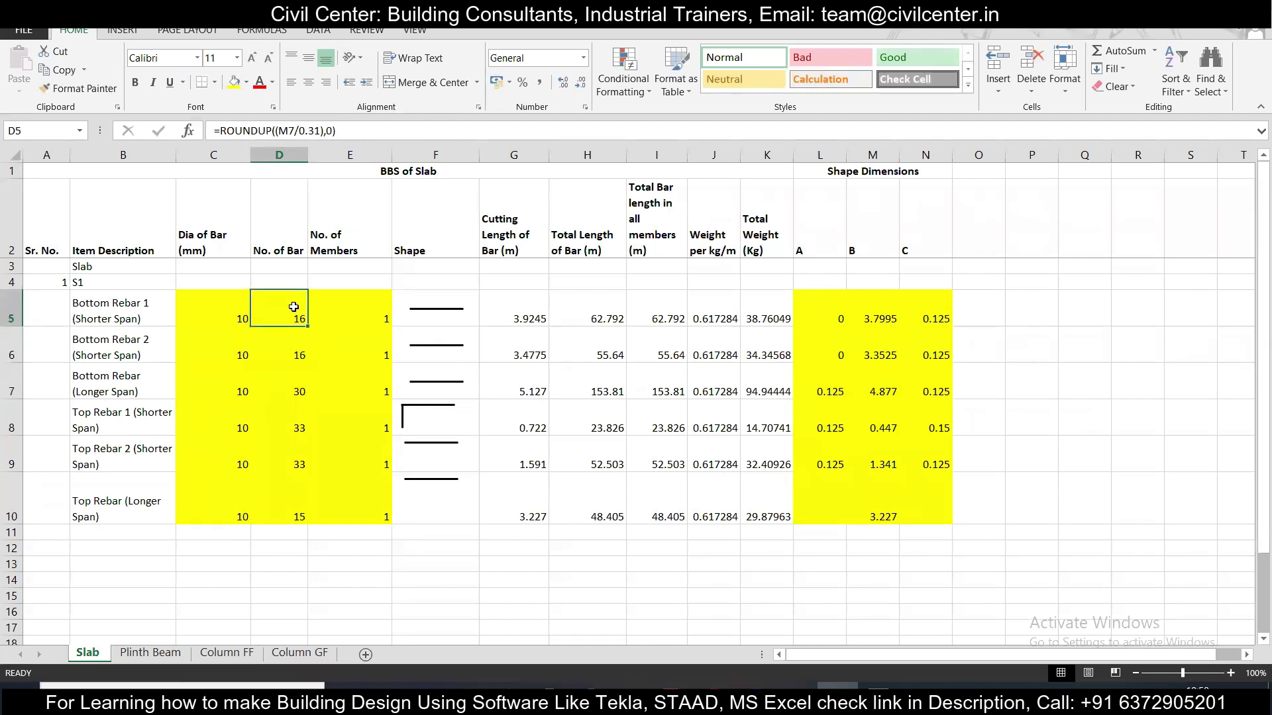
left_click(659, 319)
left_click(283, 355)
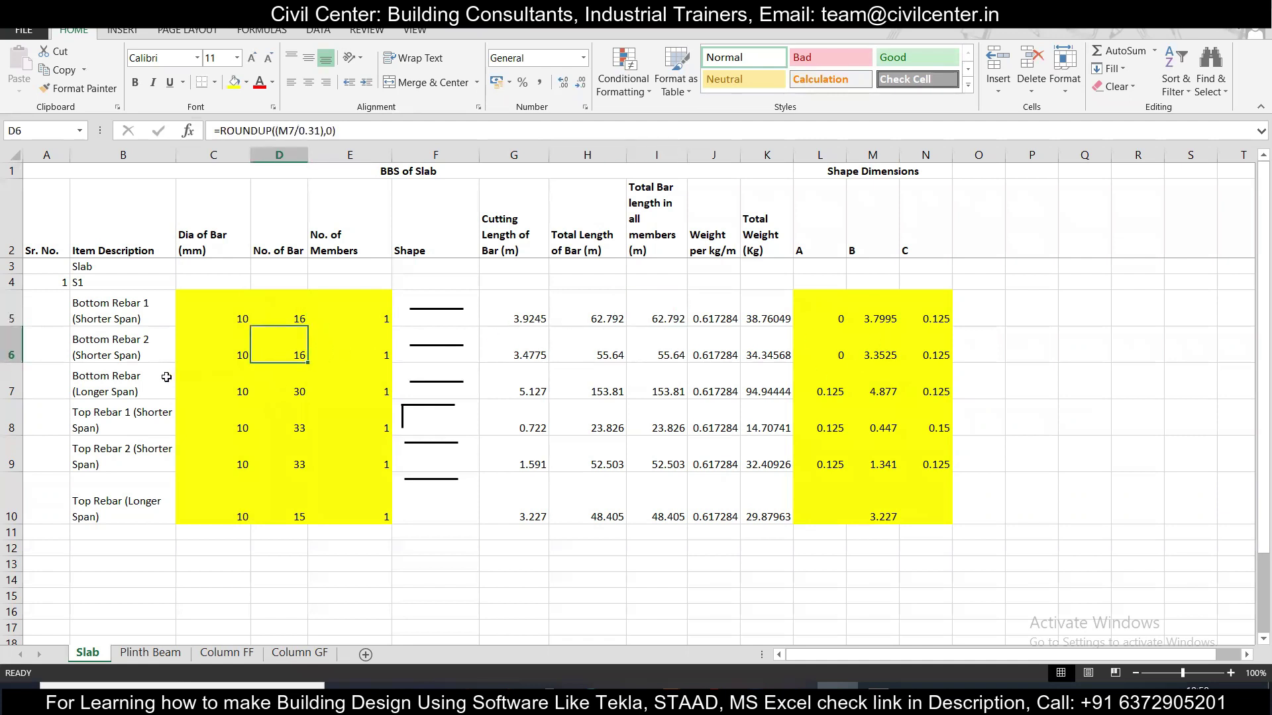
Inspect the number-of-bars formula of the longer-span bottom rebar in D7 and the shape dimension B formula it references in M5.
left_click(166, 377)
left_click(273, 388)
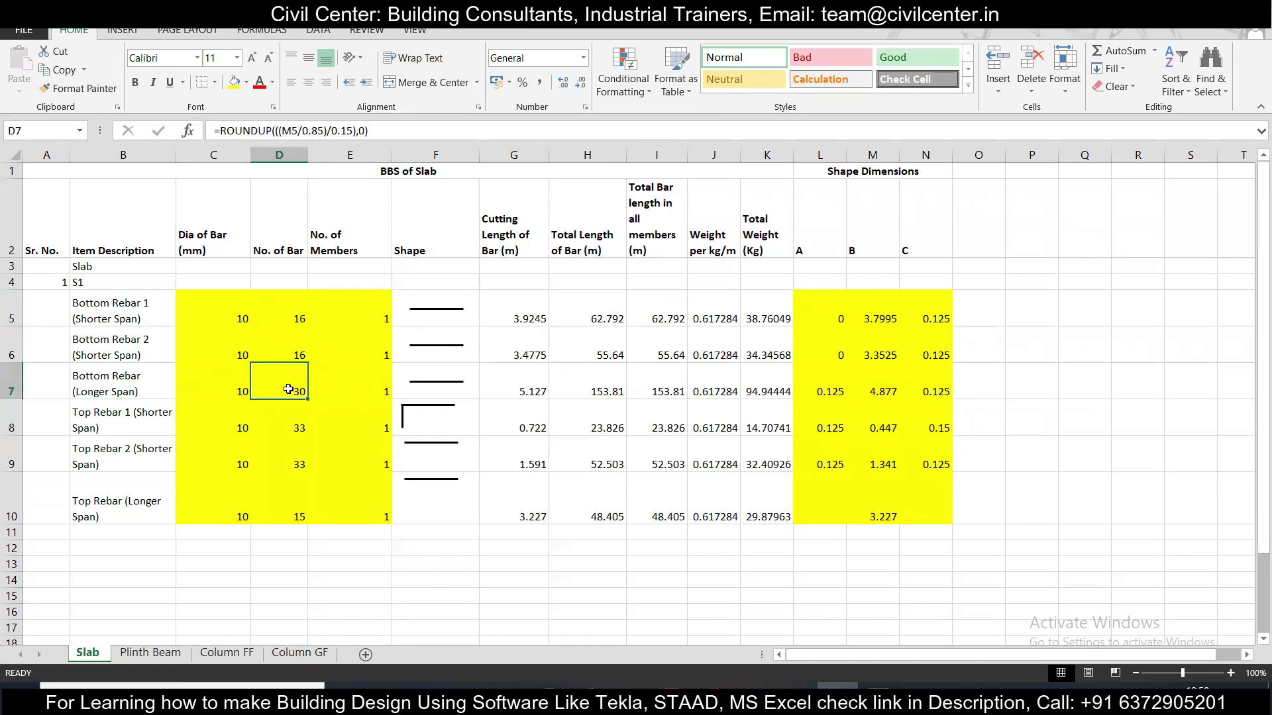
double_click(288, 390)
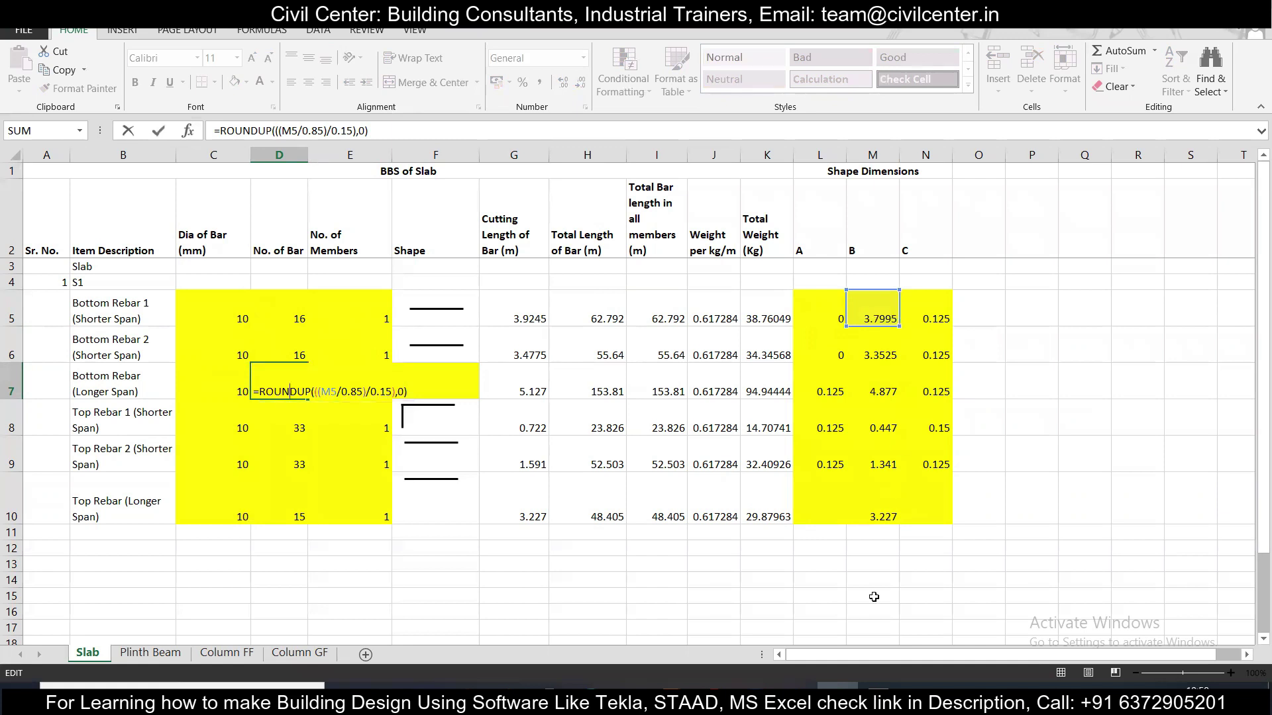
key("Escape")
left_click(866, 314)
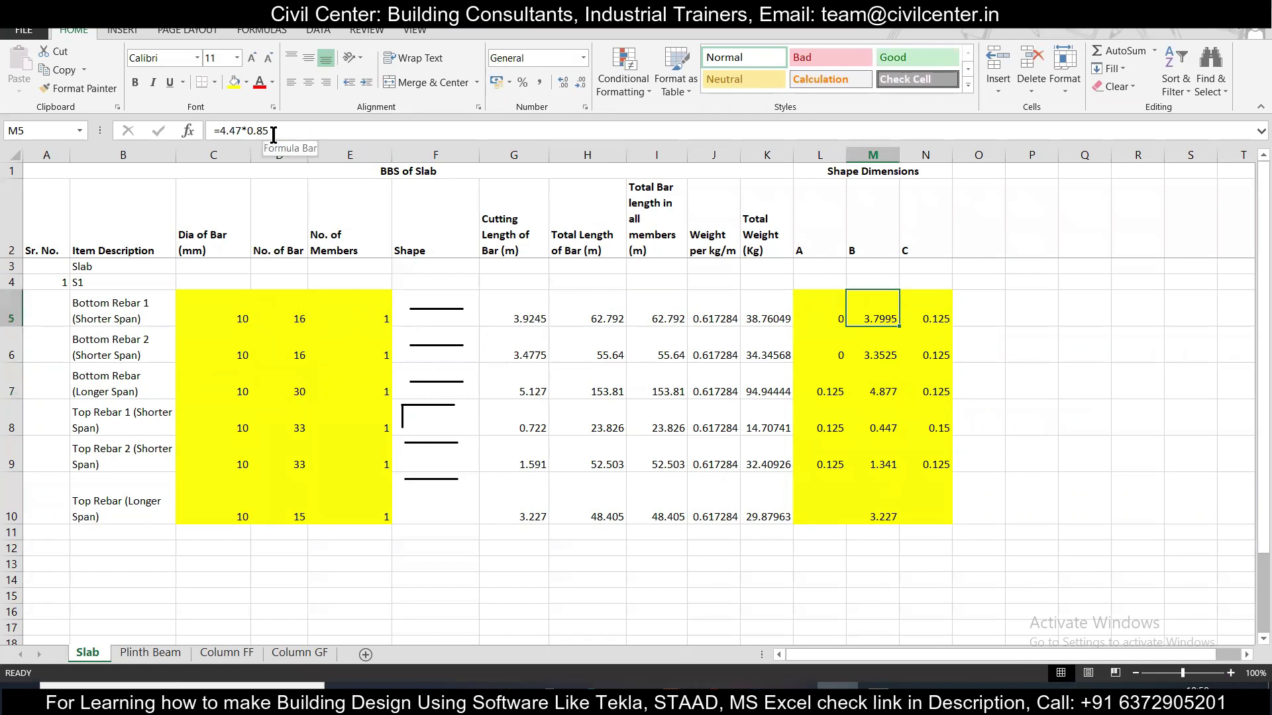
left_click(292, 388)
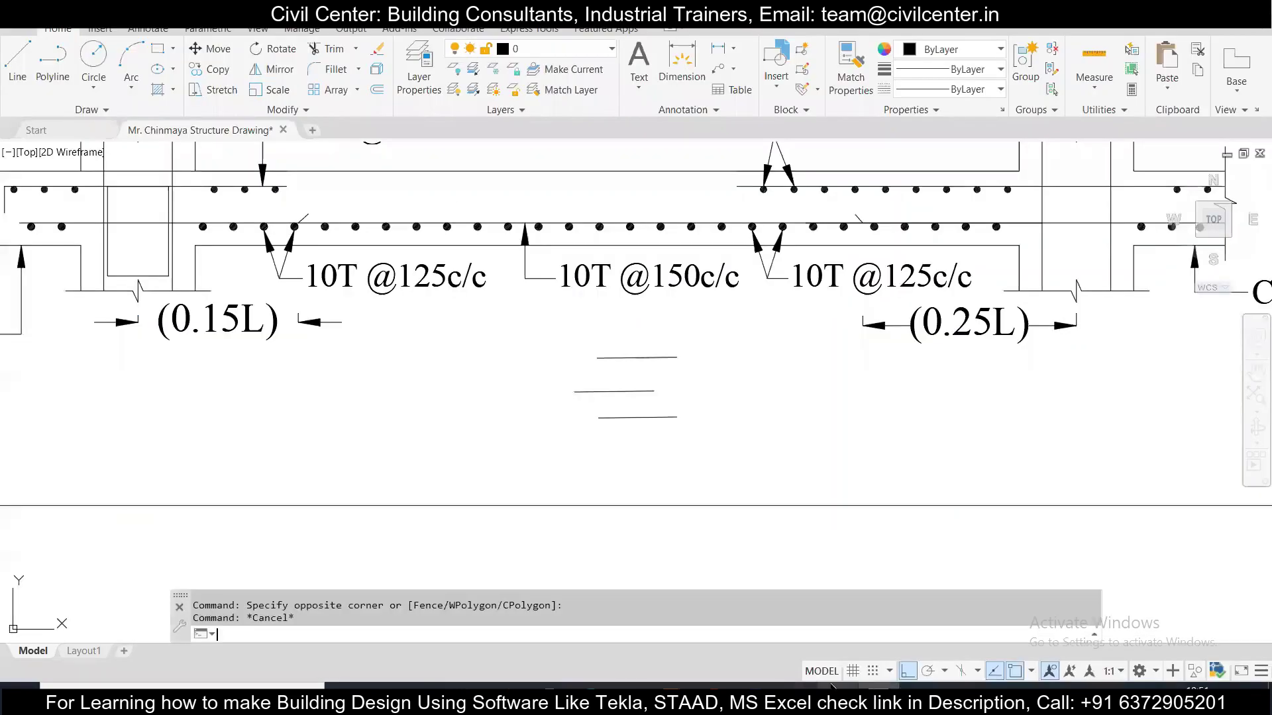
Check the 10T bottom bar spacing callout near the discontinuous end of the slab section detail in AutoCAD.
scroll(546, 360, "down", 4)
scroll(546, 361, "up", 5)
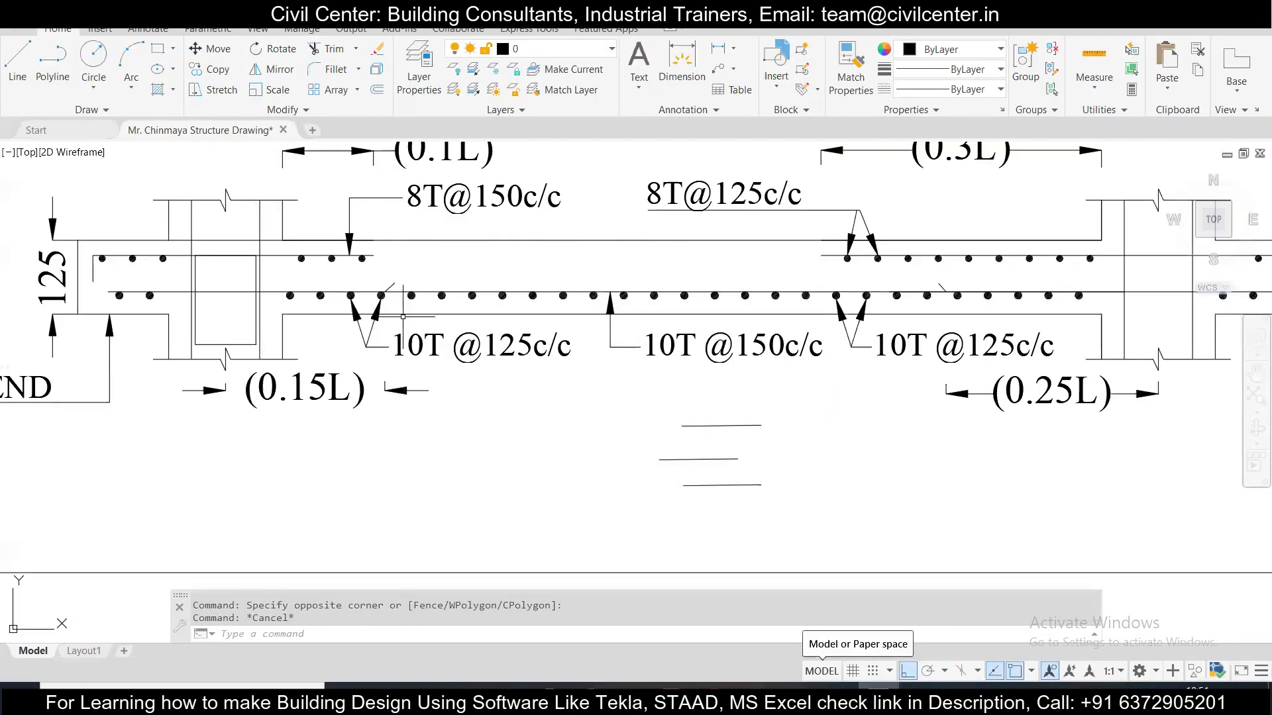
left_click(531, 376)
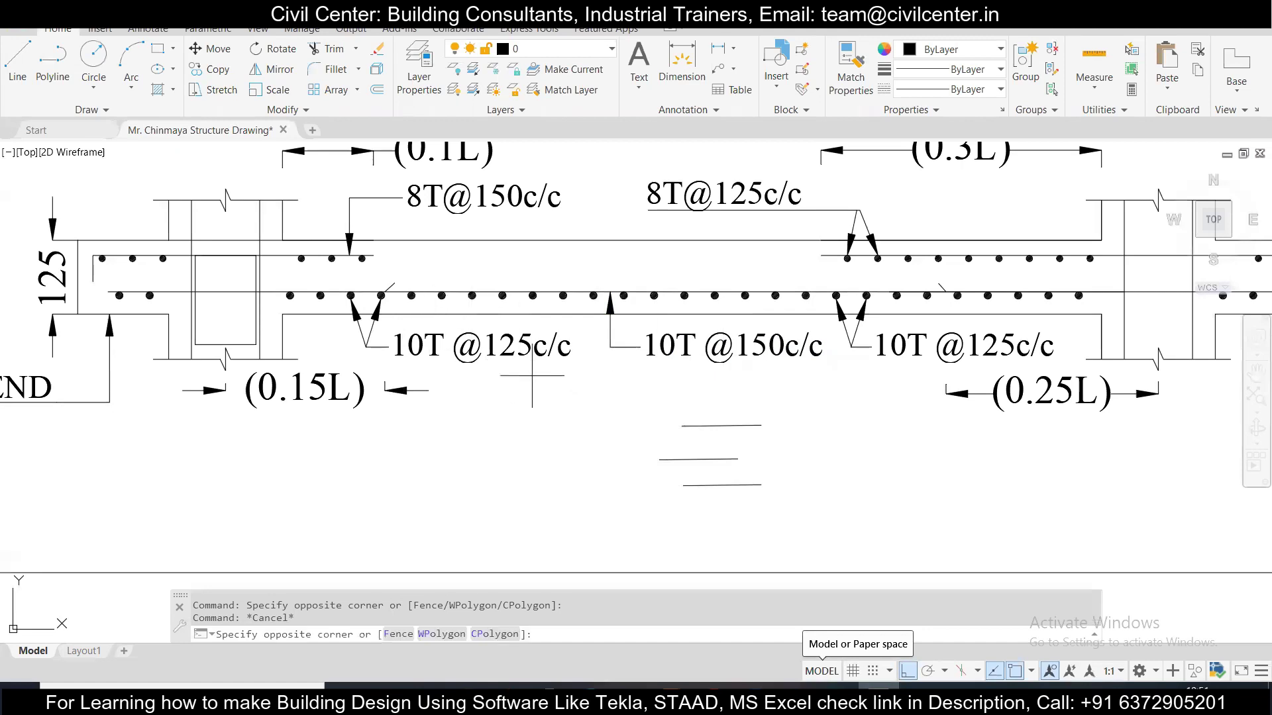
left_click(493, 339)
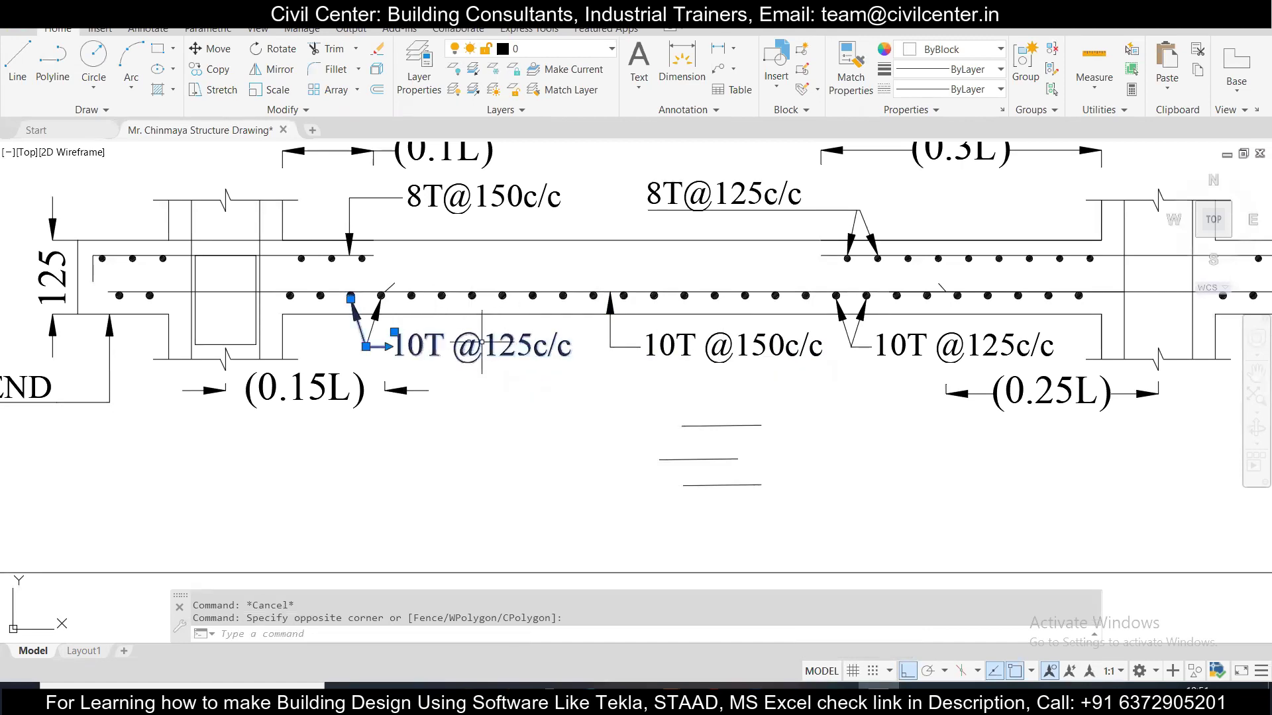
scroll(480, 342, "down", 4)
scroll(480, 343, "up", 2)
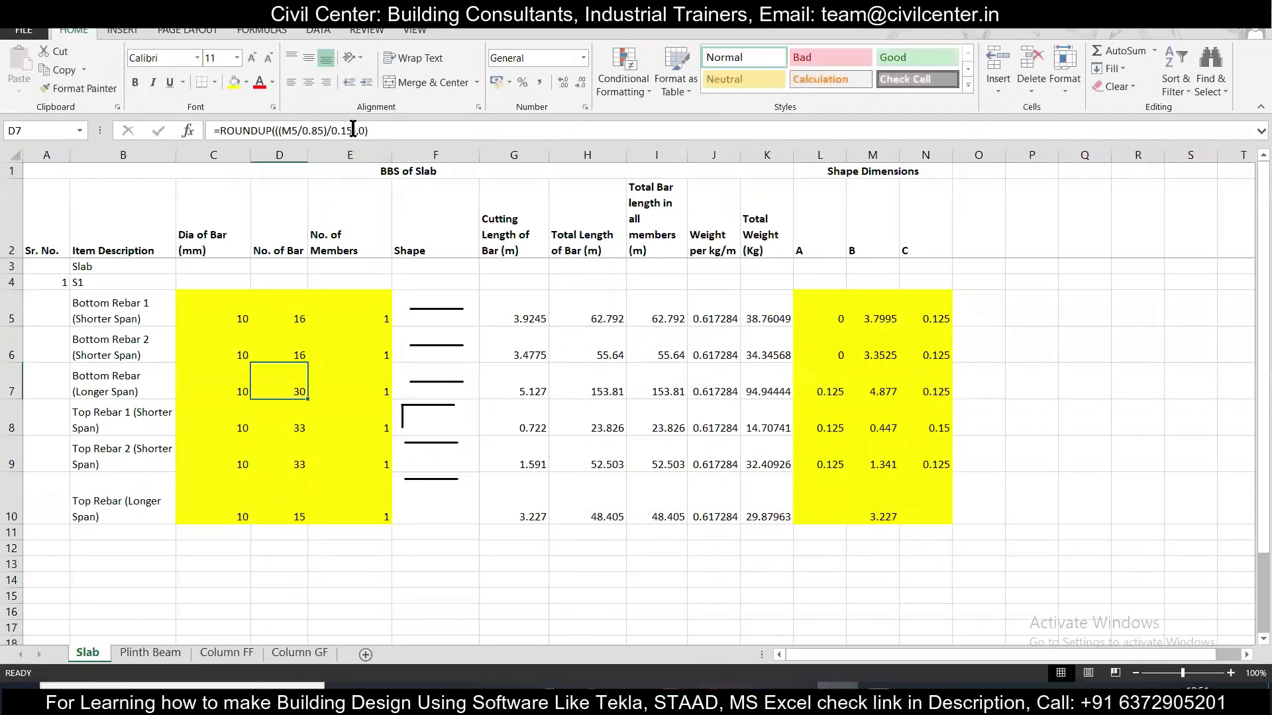
Change the number of bars of the longer-span bottom rebar in D7 to =ROUNDUP(((M5/0.85)/0.125),0) in Excel.
left_click(353, 129)
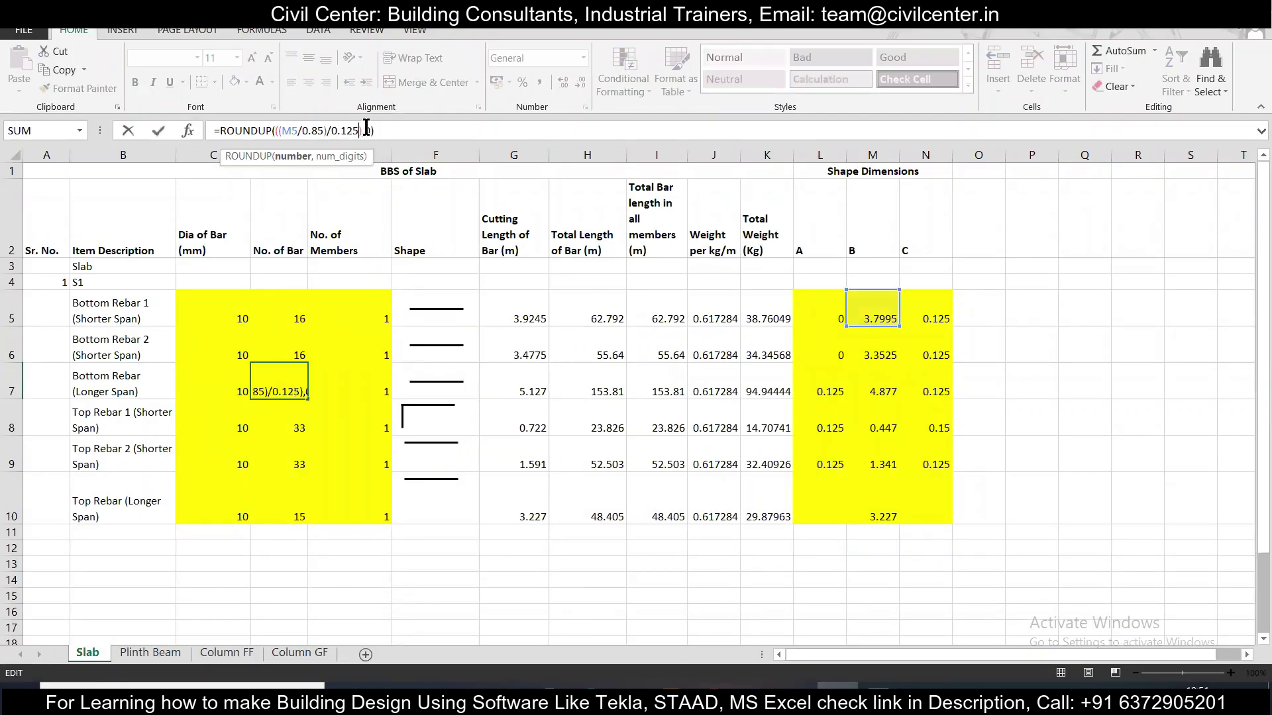
key("Return")
left_click(295, 377)
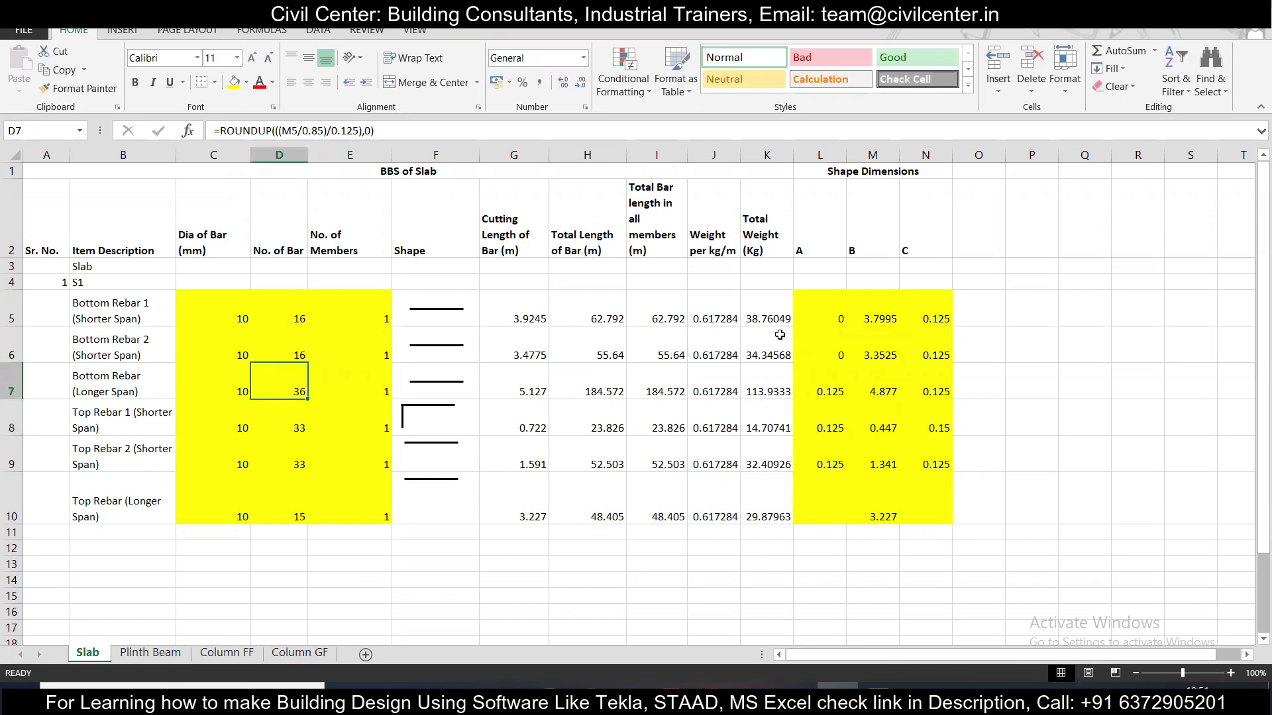
Relate the section mark through slab S1 in the AutoCAD plan to the reinforcement shown in the slab section detail.
left_click(878, 686)
scroll(602, 516, "down", 5)
left_click_drag(577, 633, 580, 368)
scroll(580, 368, "down", 2)
scroll(563, 361, "up", 4)
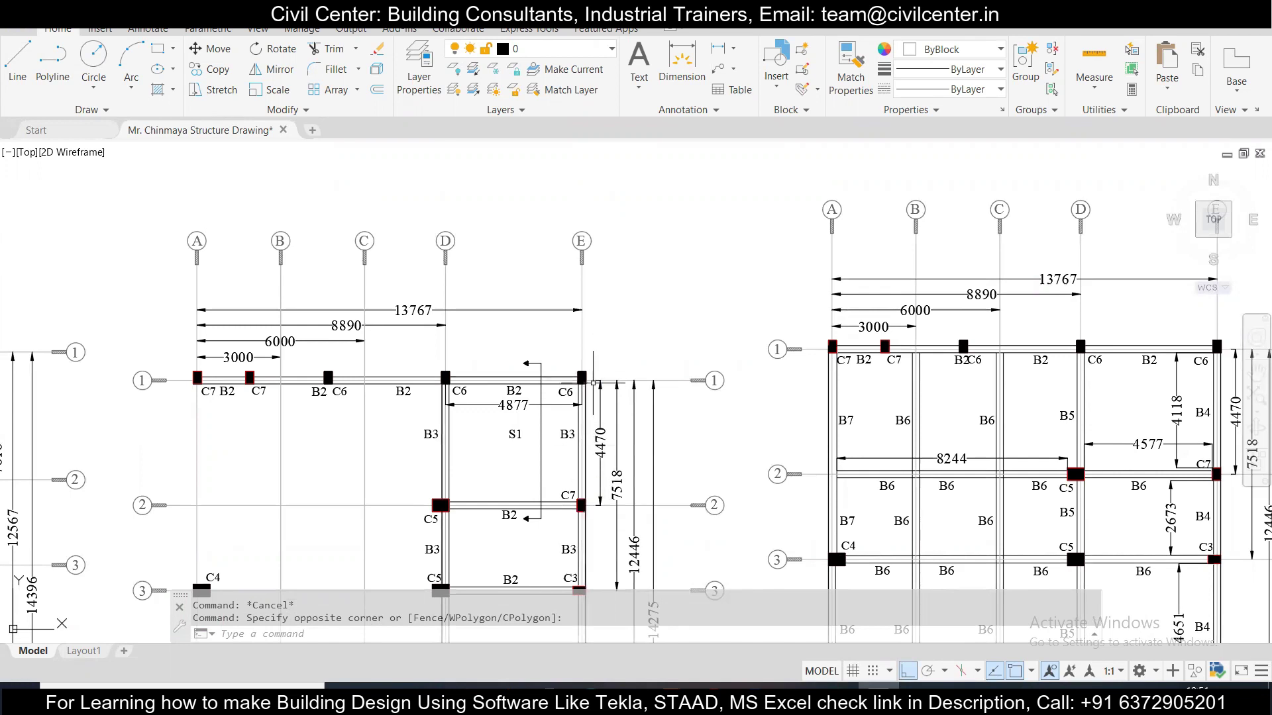
mouse_move(597, 247)
left_mouse_down()
mouse_move(589, 433)
mouse_move(562, 514)
left_mouse_up()
scroll(444, 295, "up", 3)
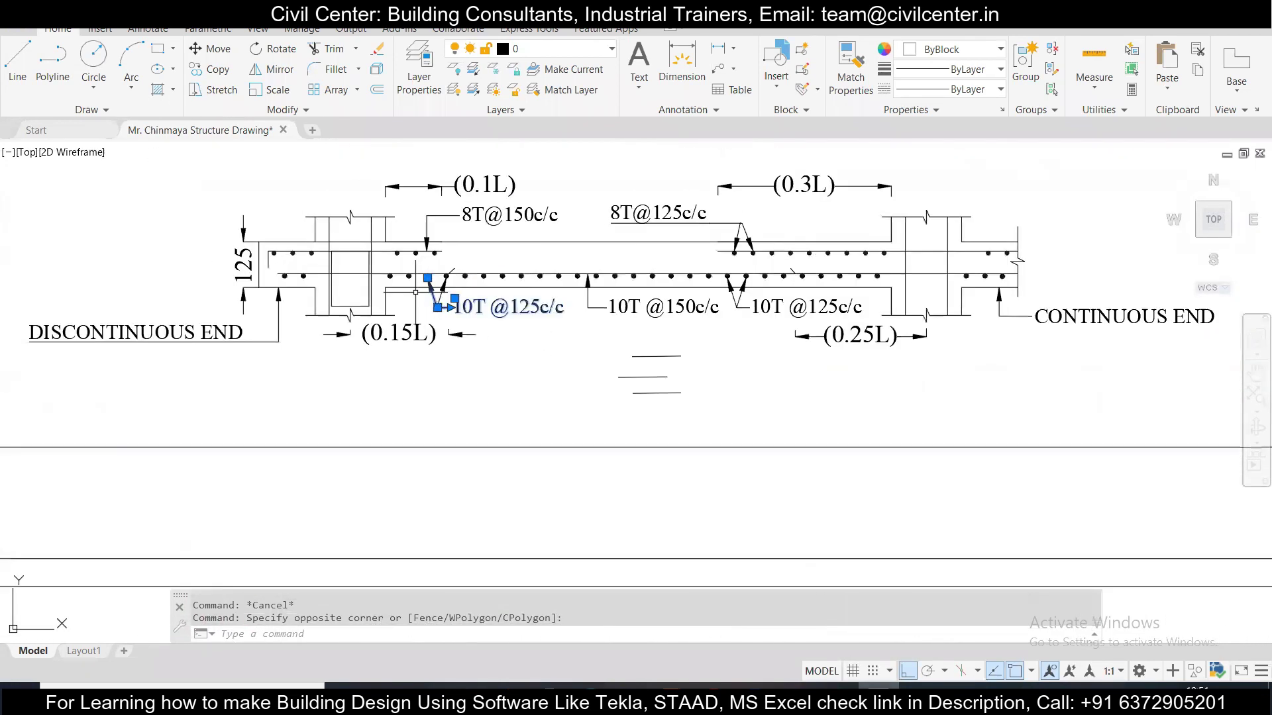
Inspect the number-of-bars formula of Top Rebar 1 (Shorter Span) in D8 and its shape dimension B formula in M8 in Excel.
scroll(448, 290, "up", 2)
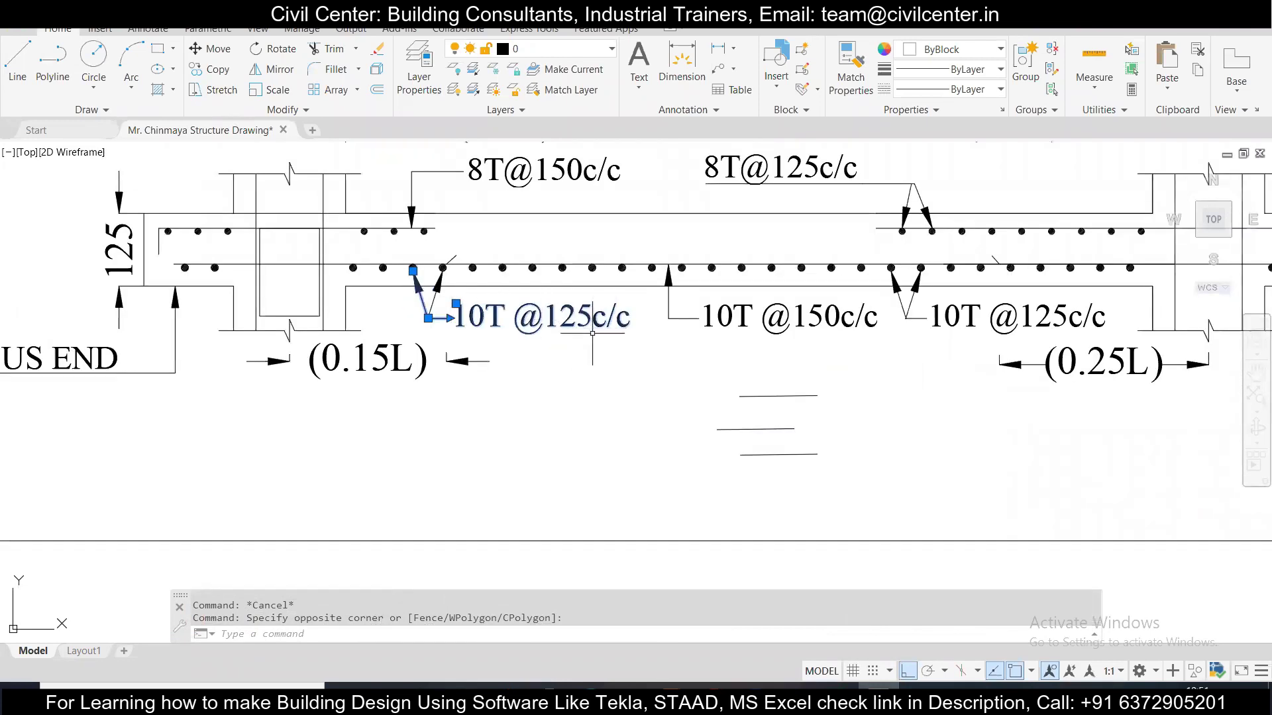
key("alt+Tab")
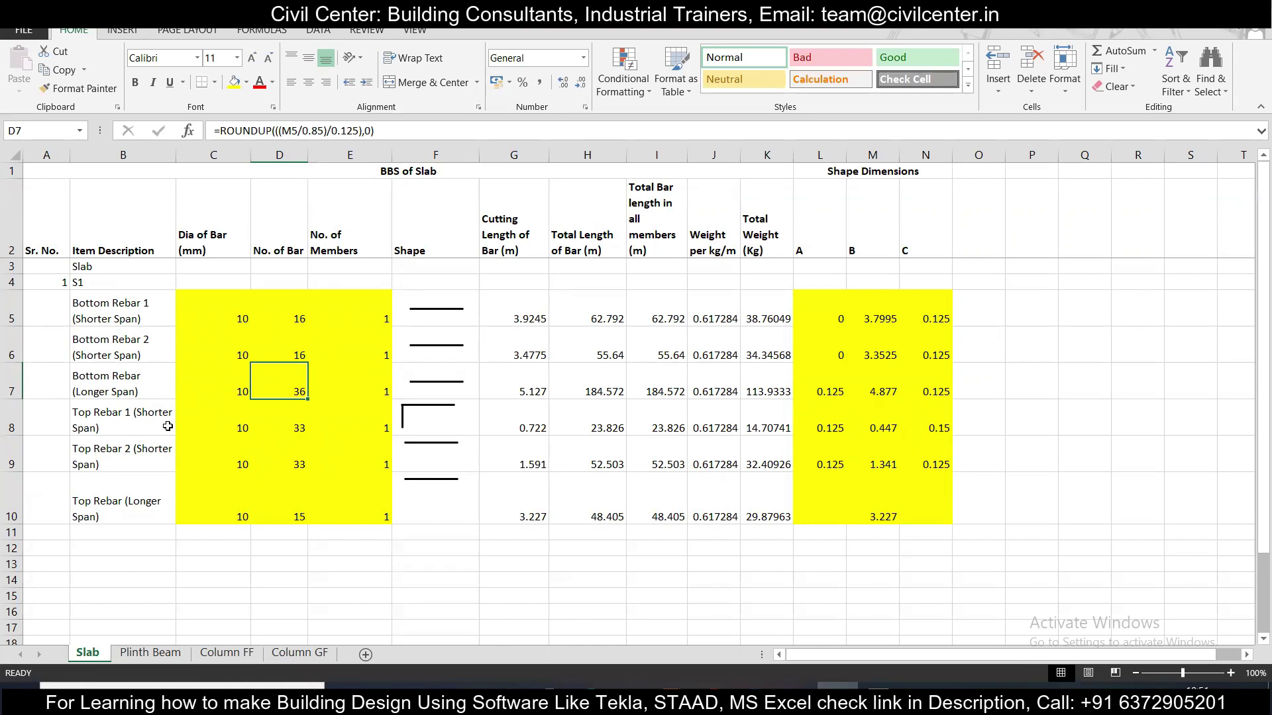
scroll(171, 447, "down", 1)
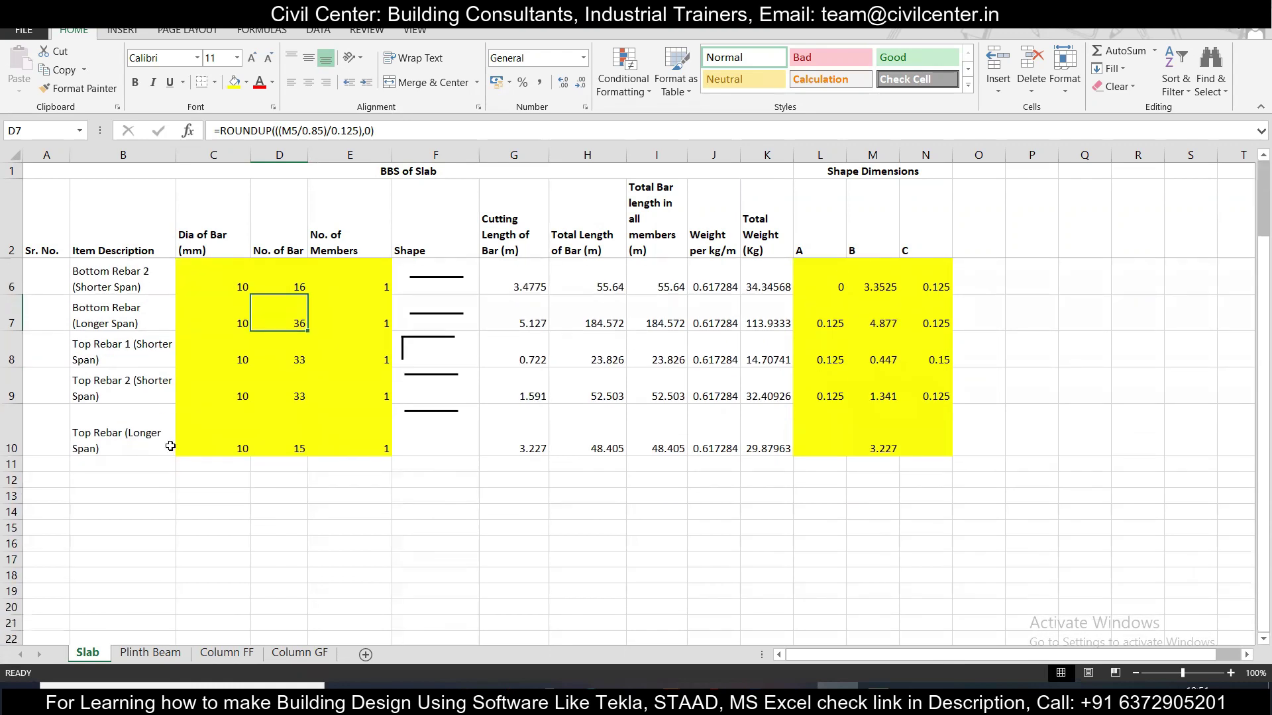
scroll(170, 446, "up", 1)
left_click(228, 430)
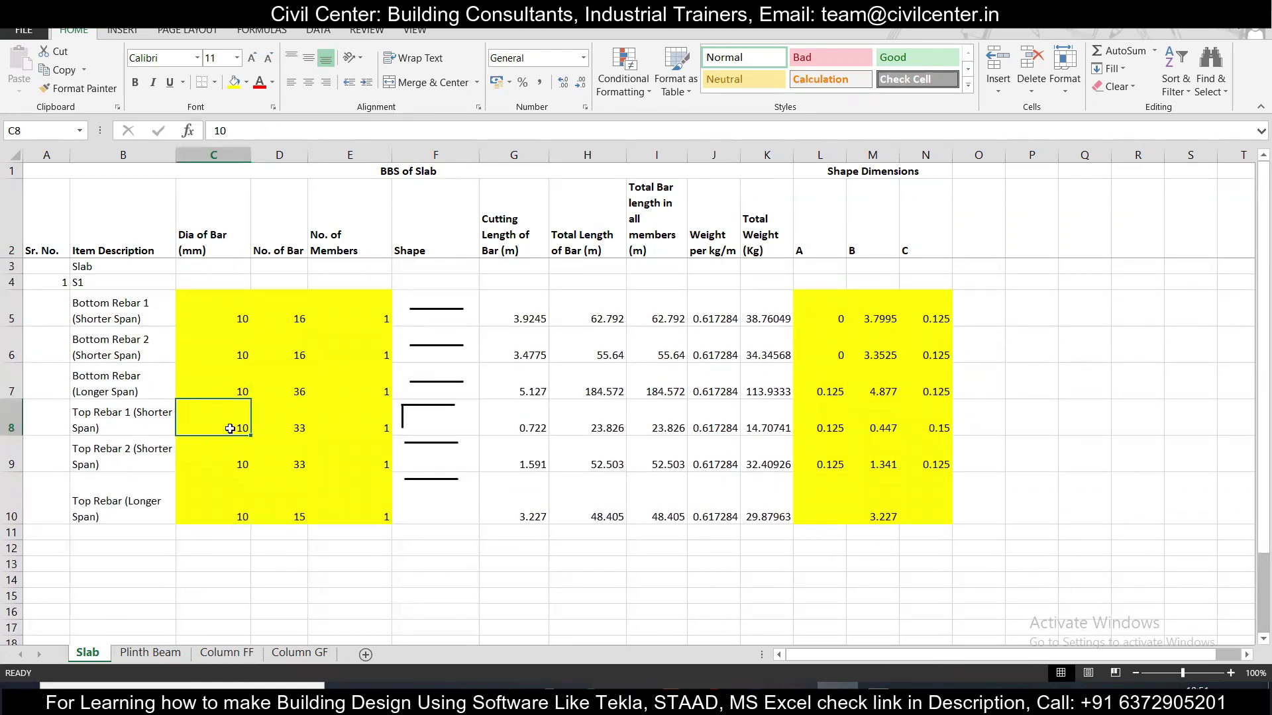
left_click(286, 427)
double_click(285, 427)
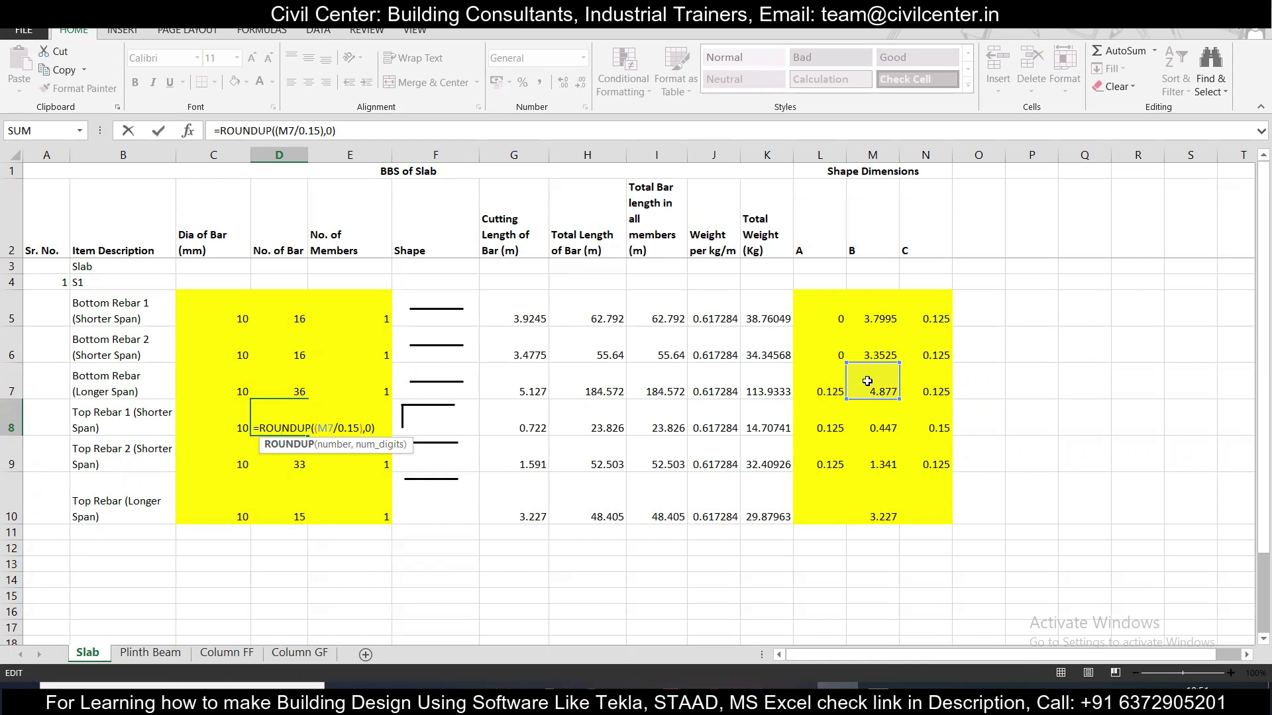
key("Escape")
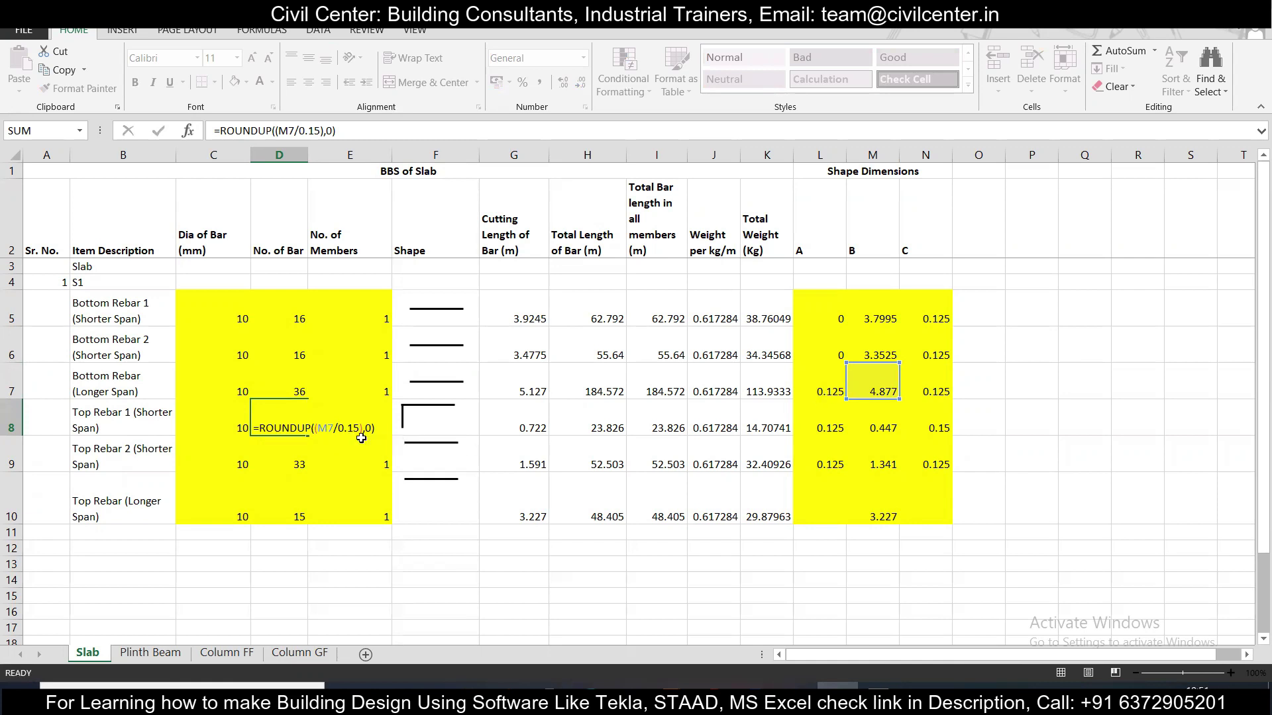
left_click(875, 427)
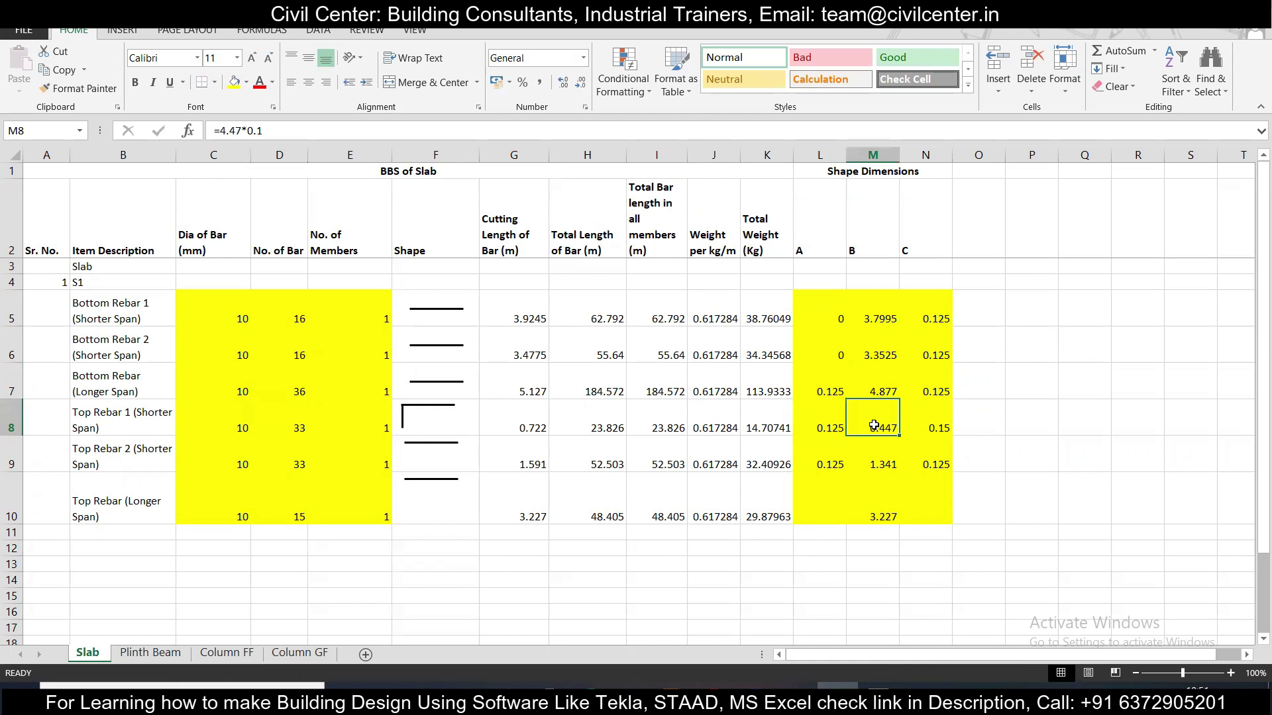
Check the 8T@150c/c top bar callout and its 0.1L extent near the discontinuous end of the AutoCAD slab section detail.
left_click(879, 688)
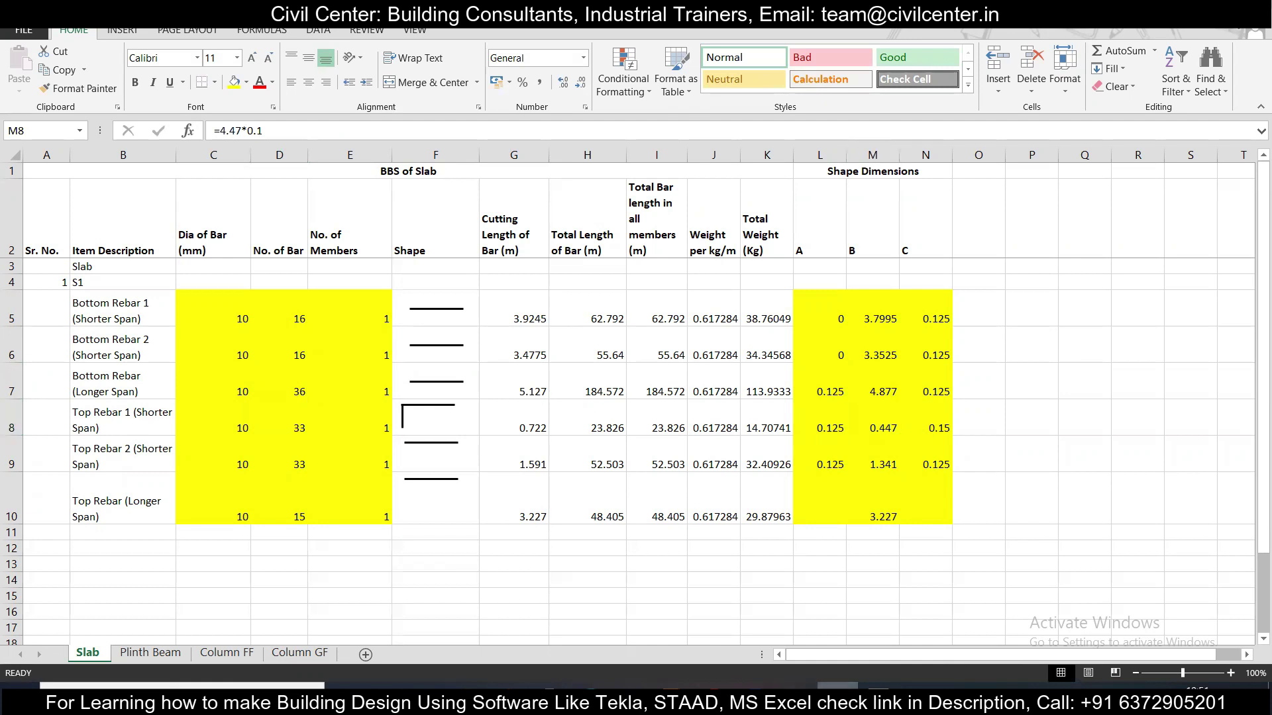
scroll(602, 528, "down", 2)
key("Escape")
key("Escape")
scroll(548, 366, "up", 4)
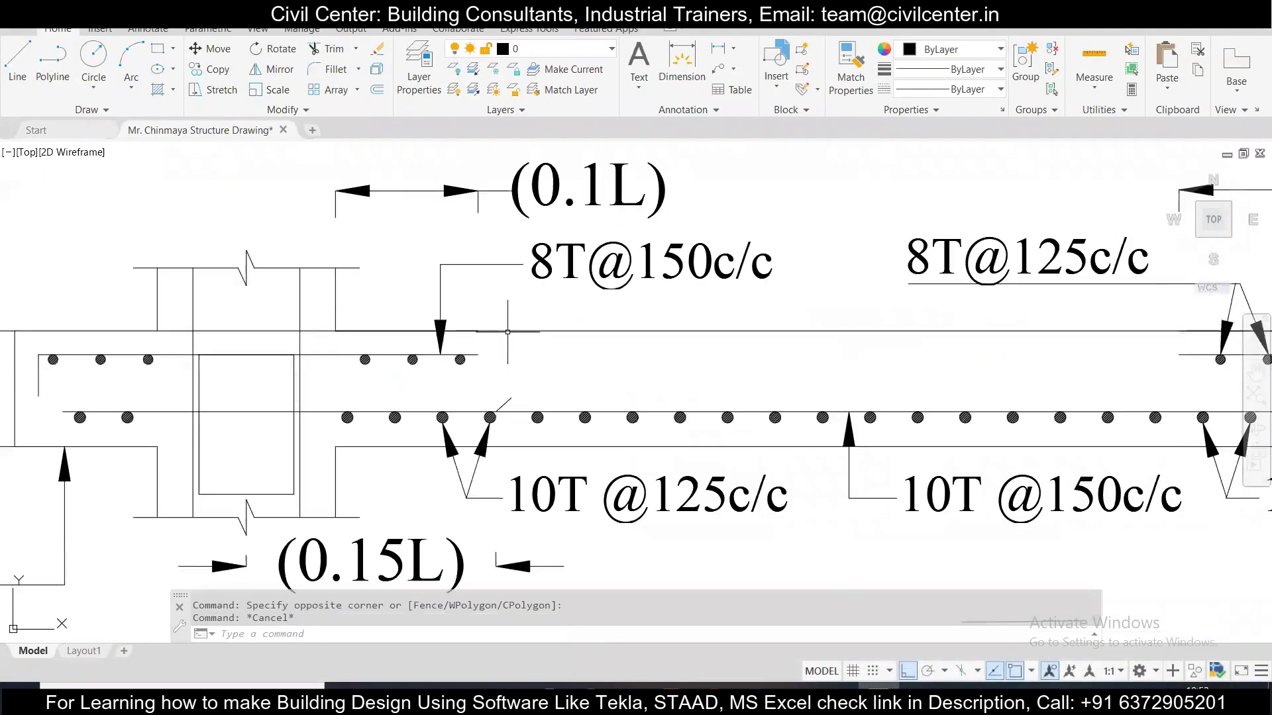
left_click(440, 361)
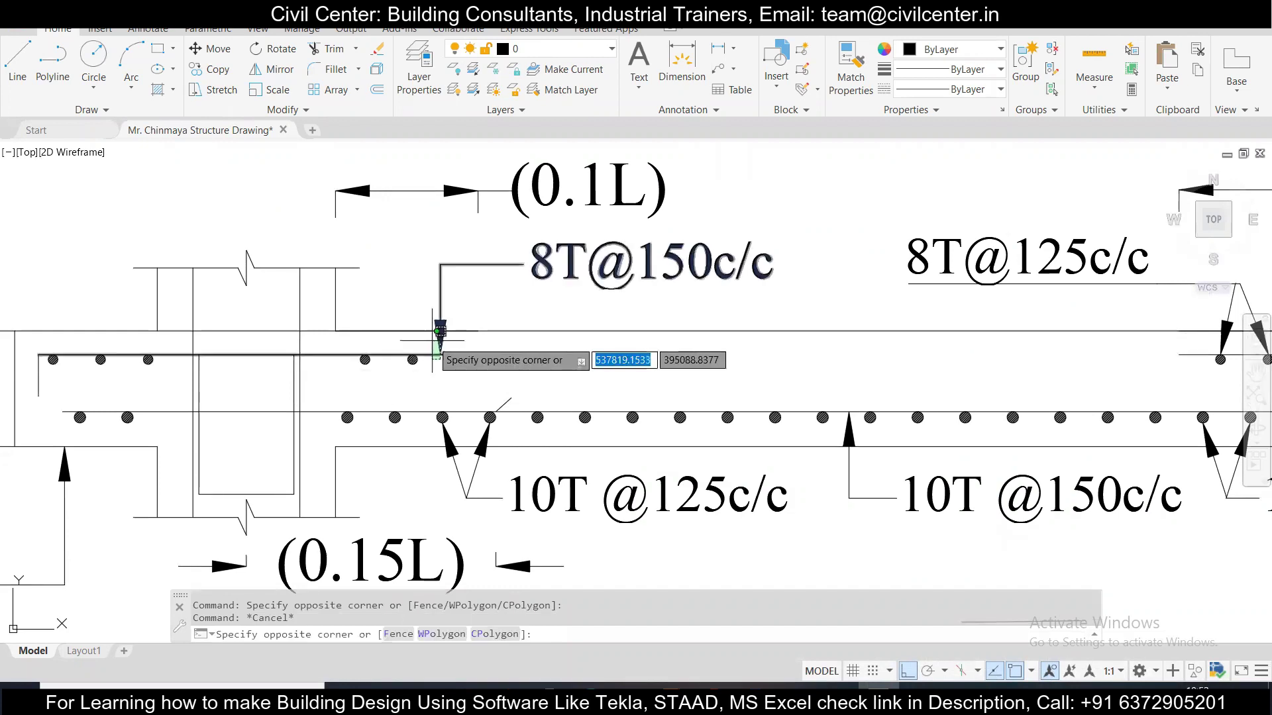
key("Escape")
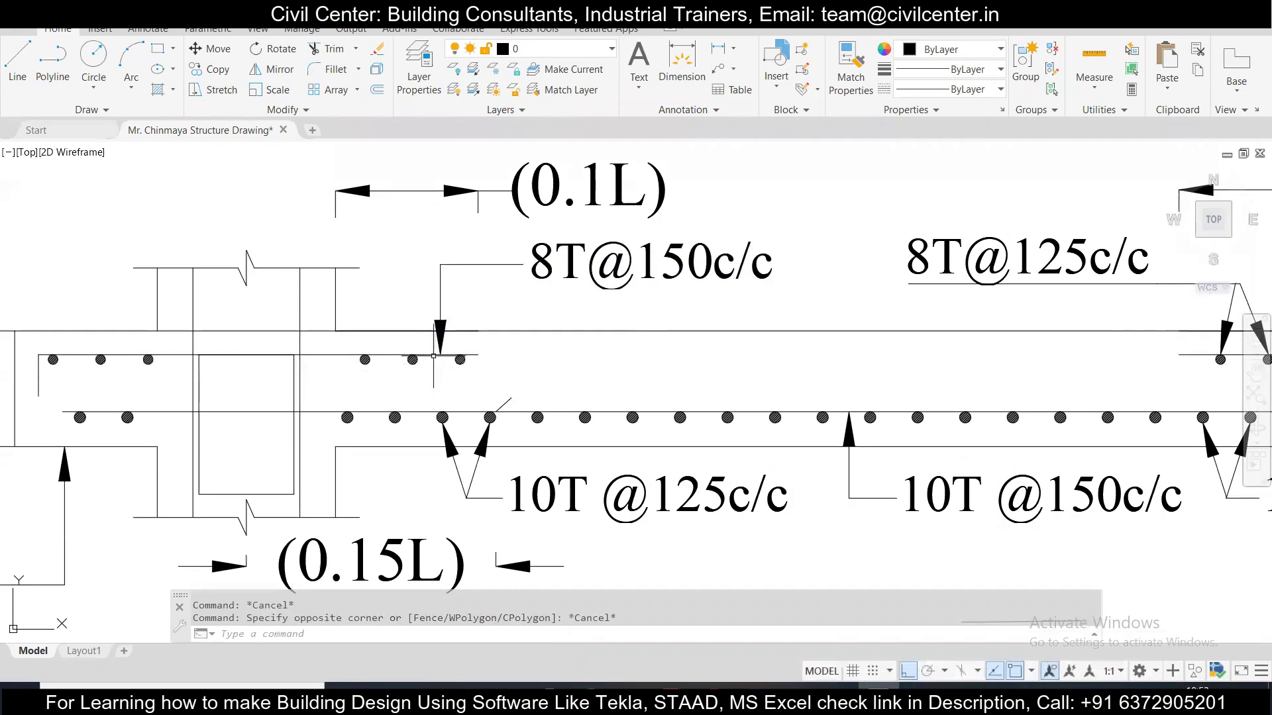
scroll(433, 355, "down", 5)
scroll(618, 382, "up", 2)
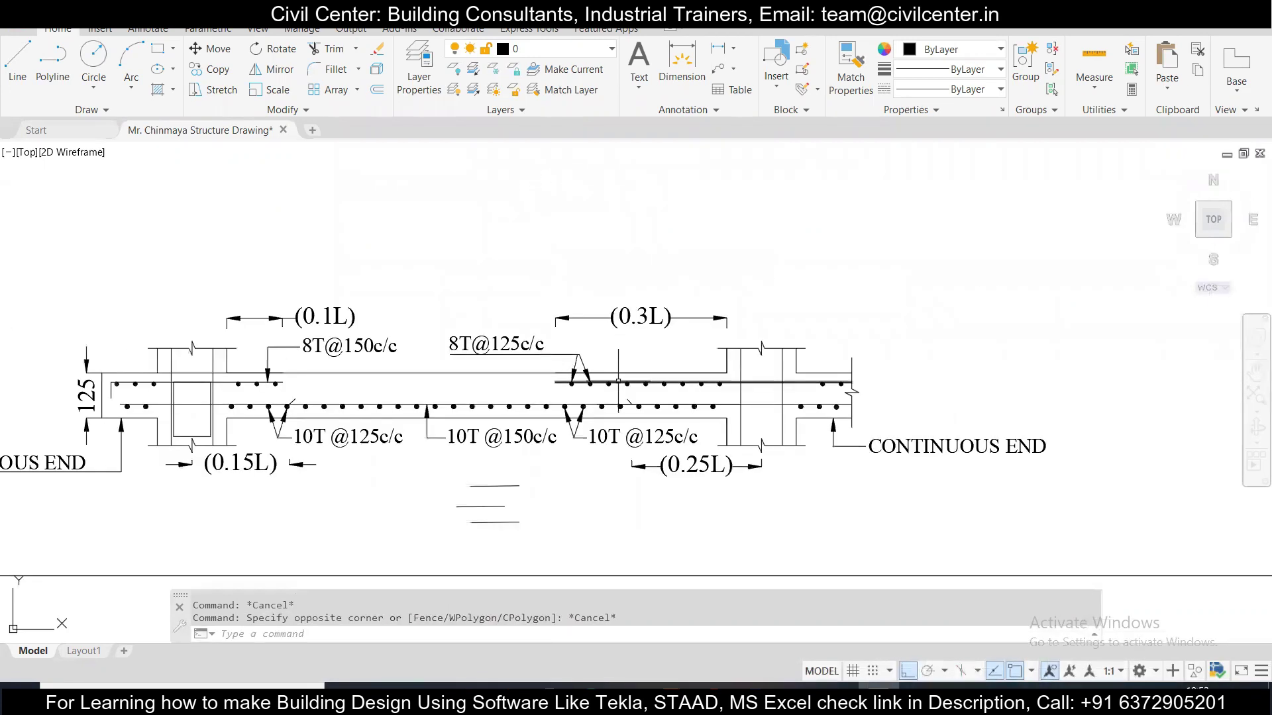
Compare the top bars at the discontinuous and continuous ends of the slab section detail.
scroll(306, 388, "down", 3)
left_click_drag(304, 389, 391, 219)
left_click_drag(504, 509, 533, 206)
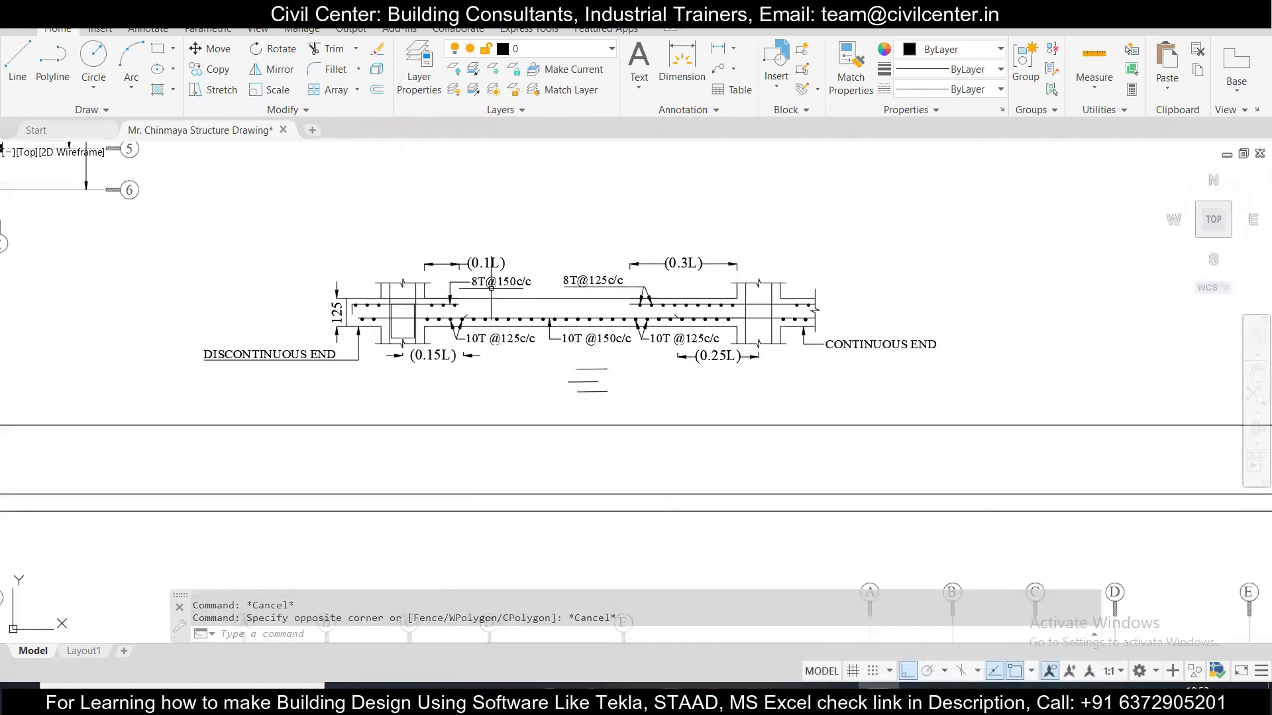
left_click_drag(444, 314, 448, 373)
scroll(449, 374, "up", 4)
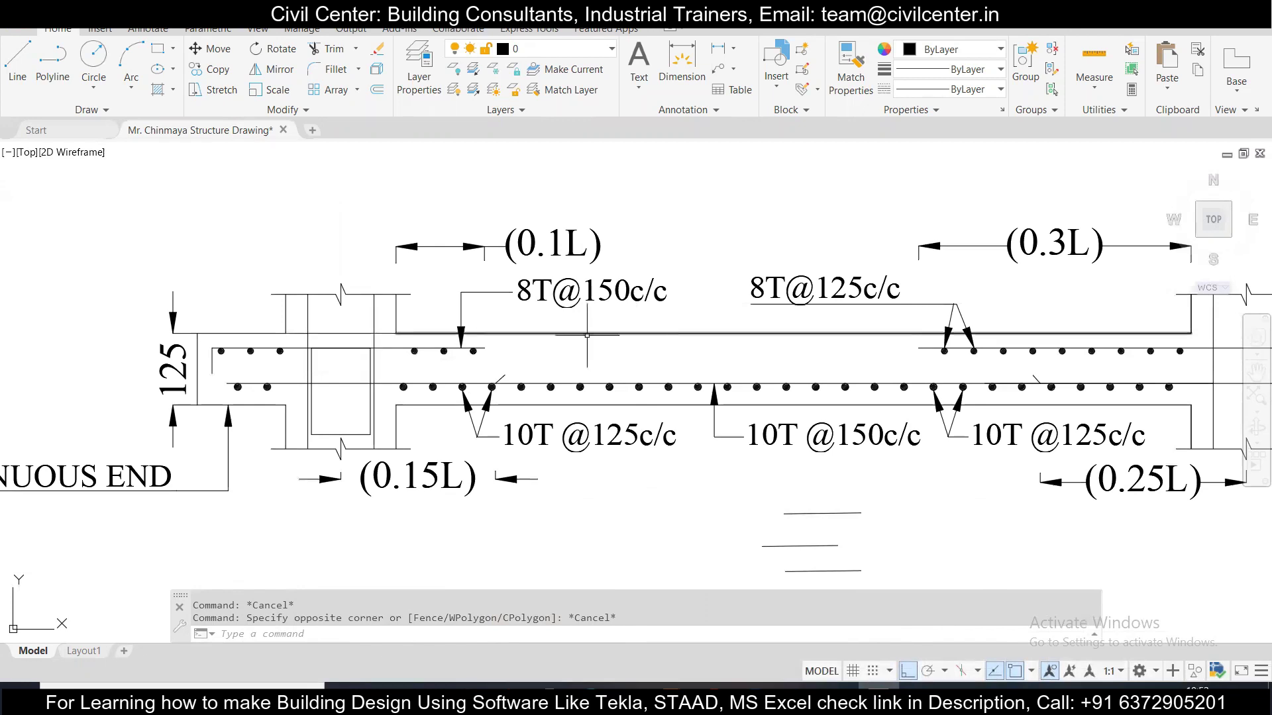
left_click(401, 349)
left_click(1057, 350)
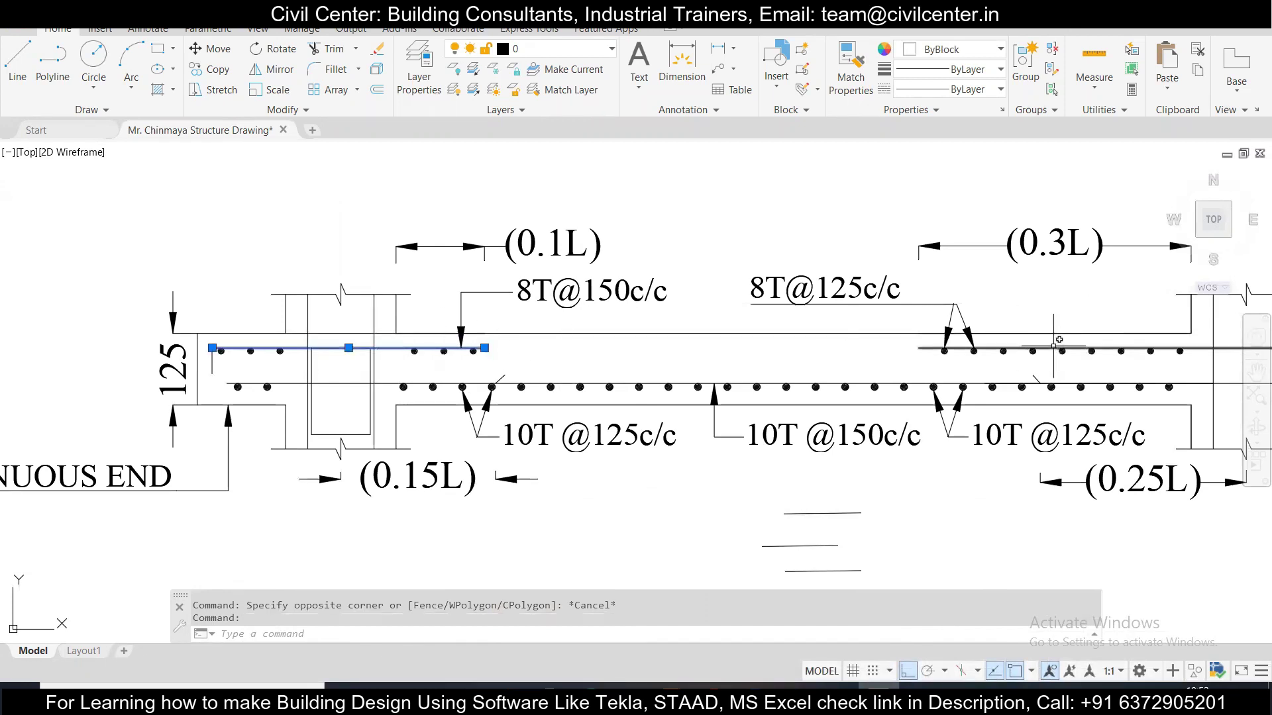
key("Escape")
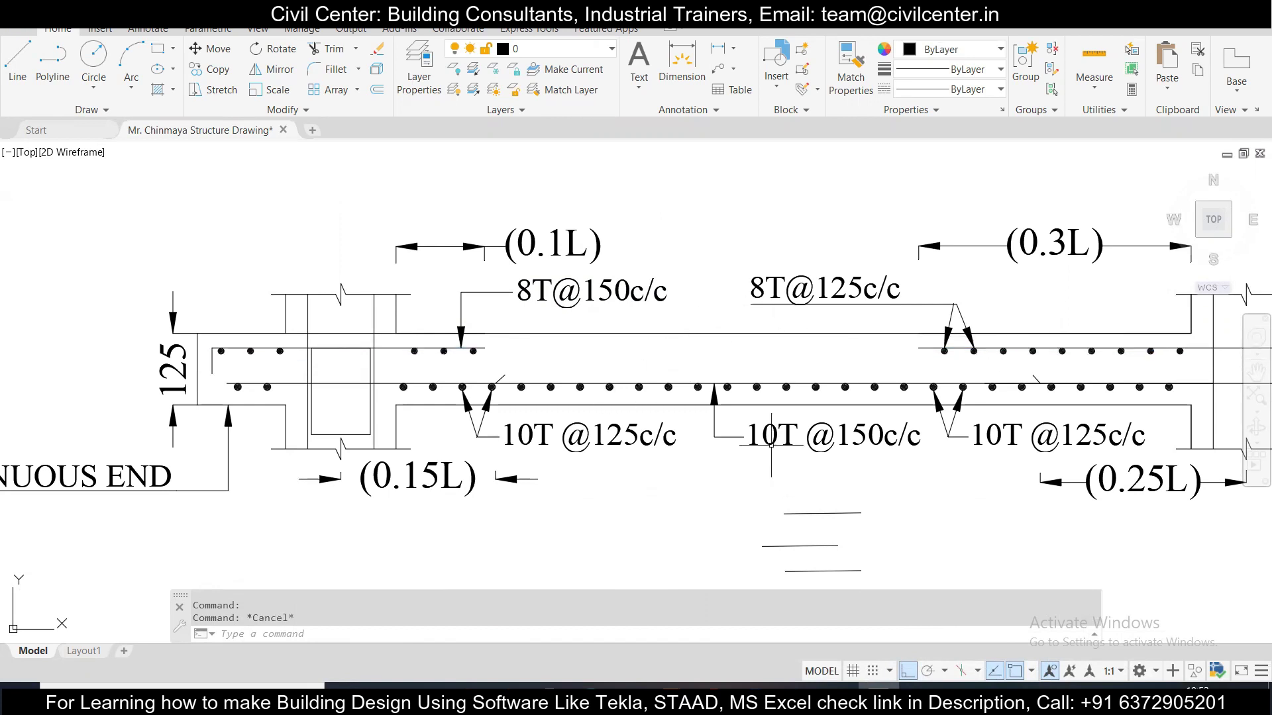
Trace the section mark and the shorter span of slab S1 in the plan and match them to the slab section detail.
scroll(398, 427, "down", 5)
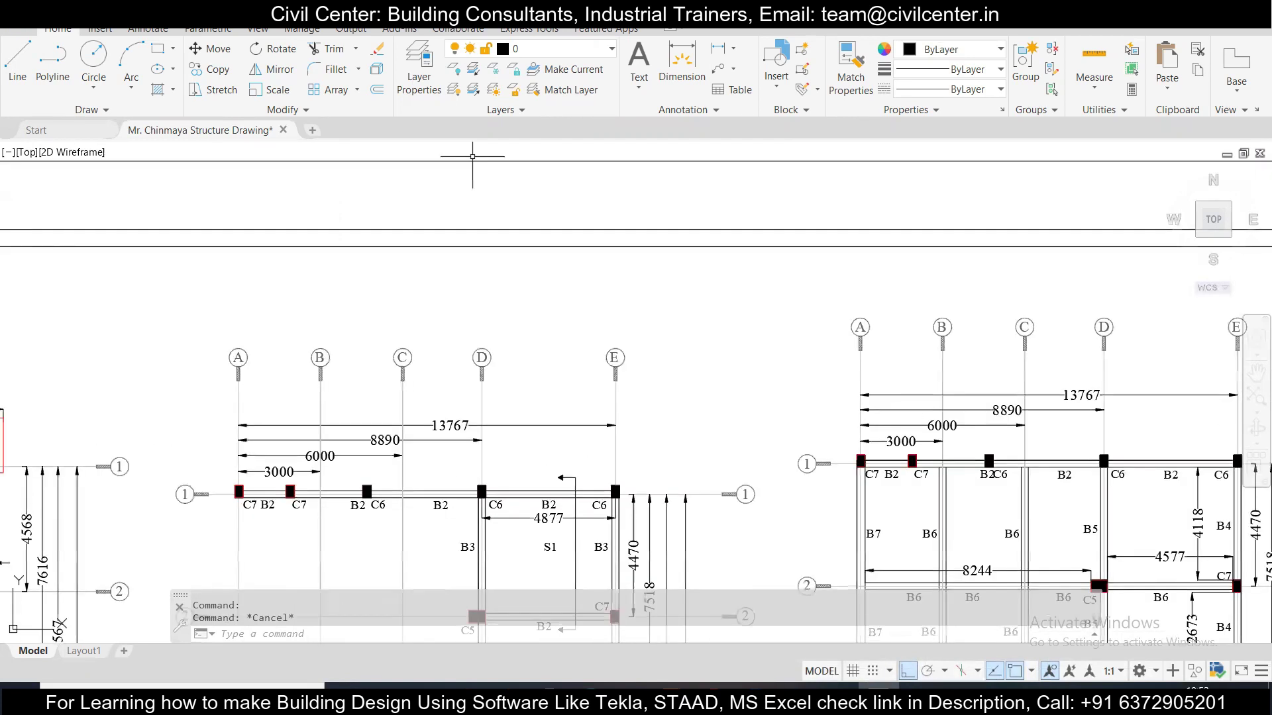
left_click_drag(464, 364, 448, 180)
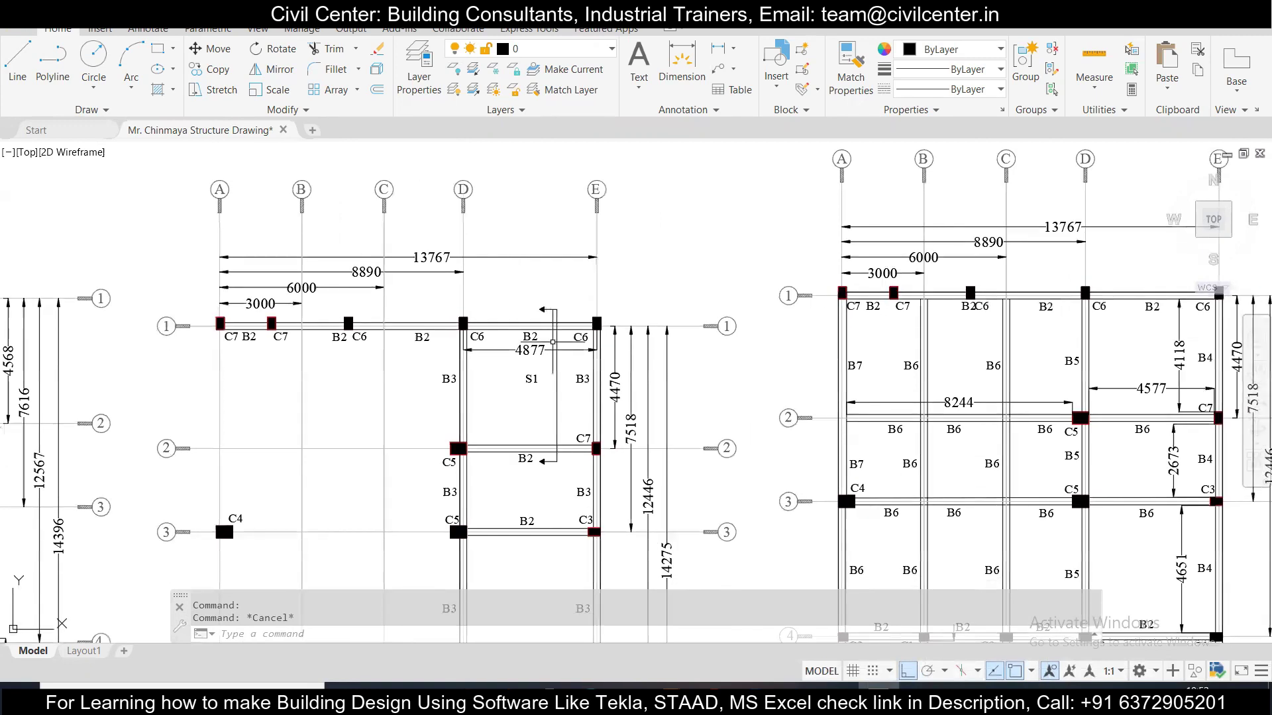
left_click_drag(553, 247, 582, 523)
left_click_drag(501, 223, 507, 326)
scroll(483, 231, "up", 2)
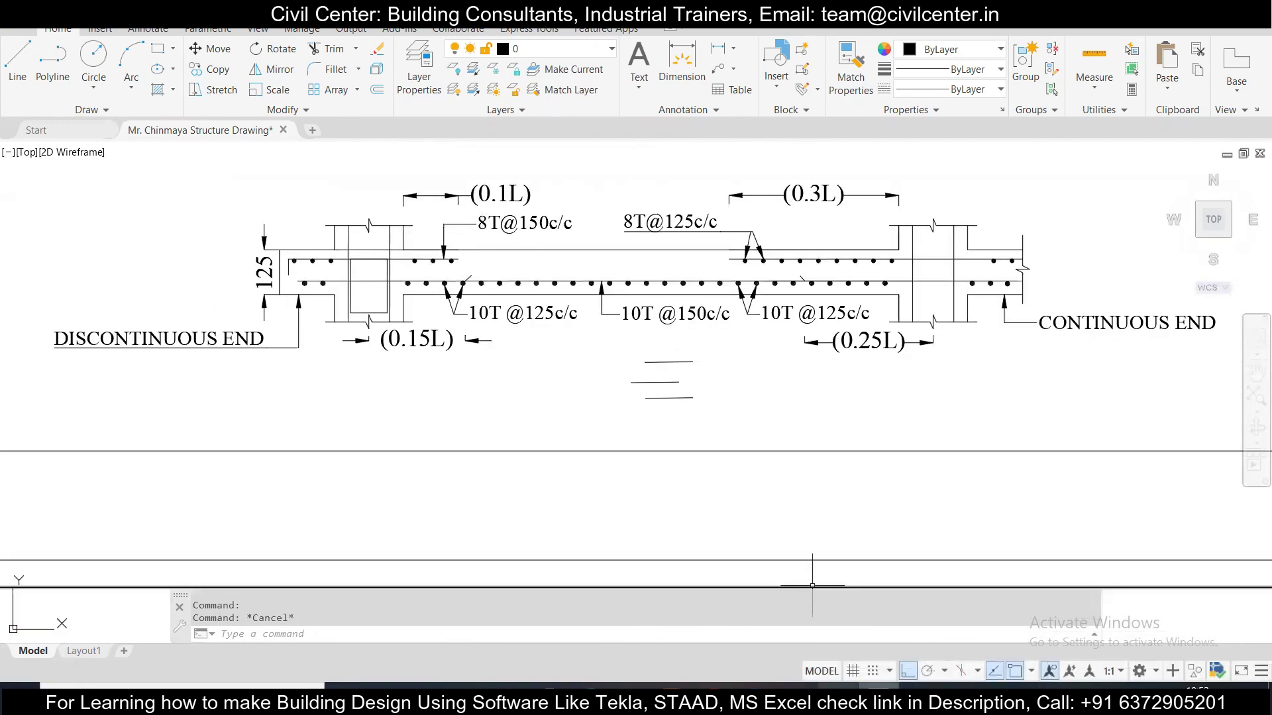
left_click(837, 685)
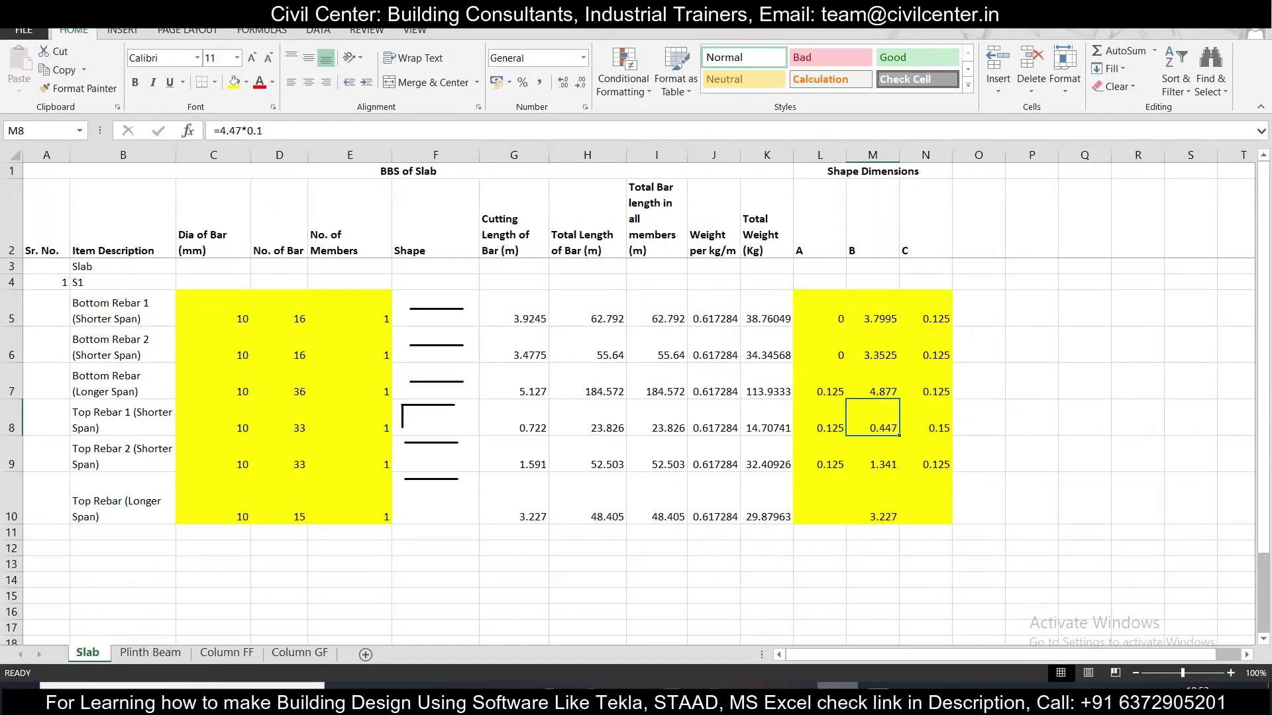
key("alt+Tab")
scroll(549, 522, "up", 3)
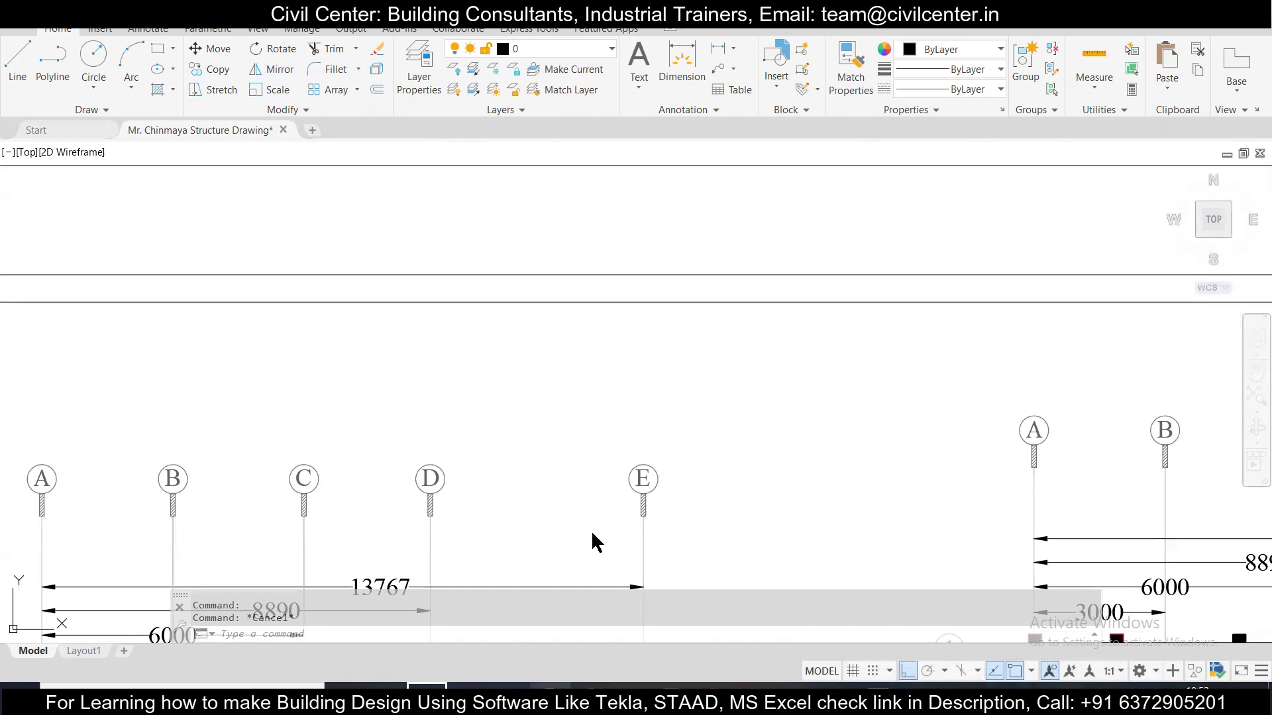
scroll(579, 491, "down", 3)
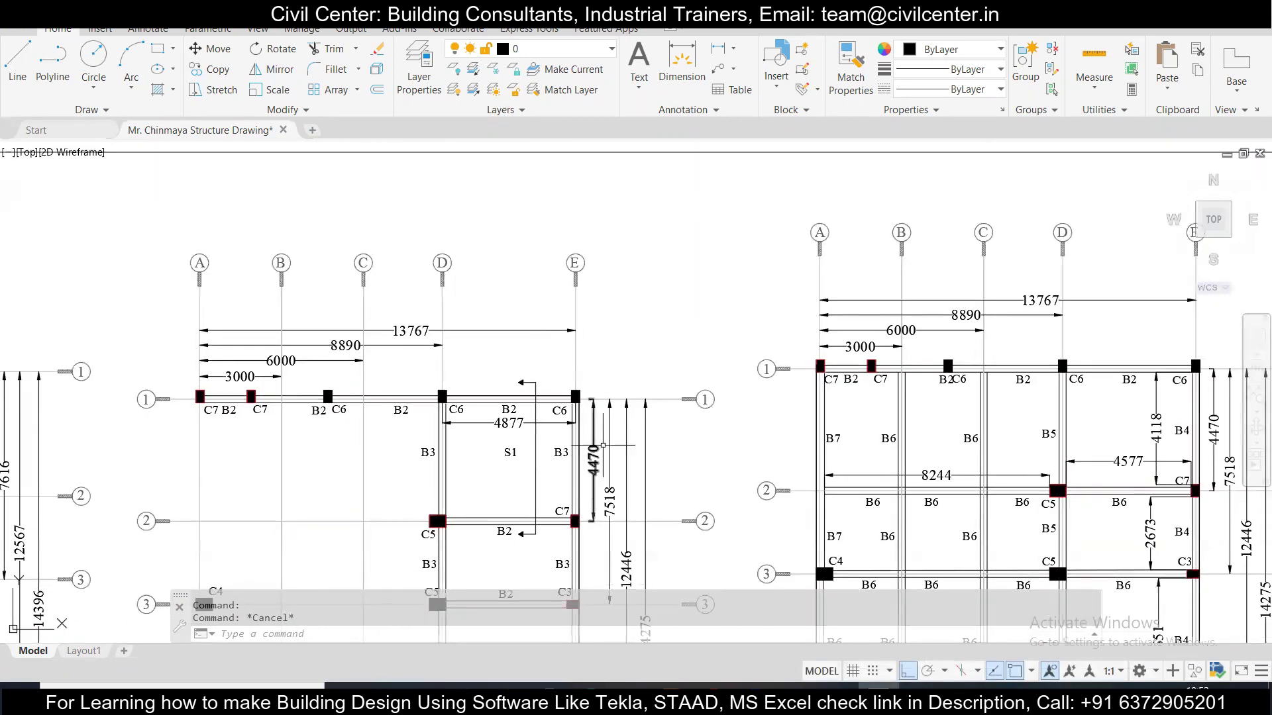
left_click_drag(602, 445, 615, 596)
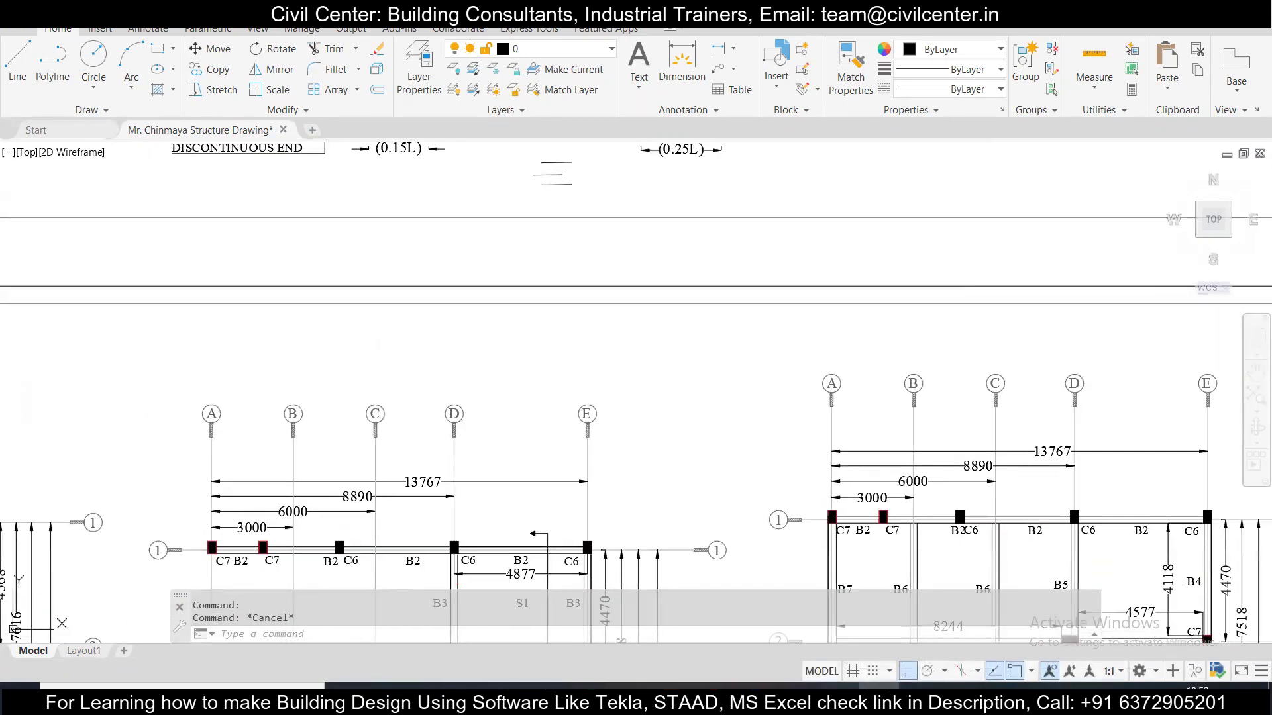
Review shape dimensions A and C of Top Rebar 1 (Shorter Span) and its cutting length formula in G8 in Excel.
key("alt+Tab")
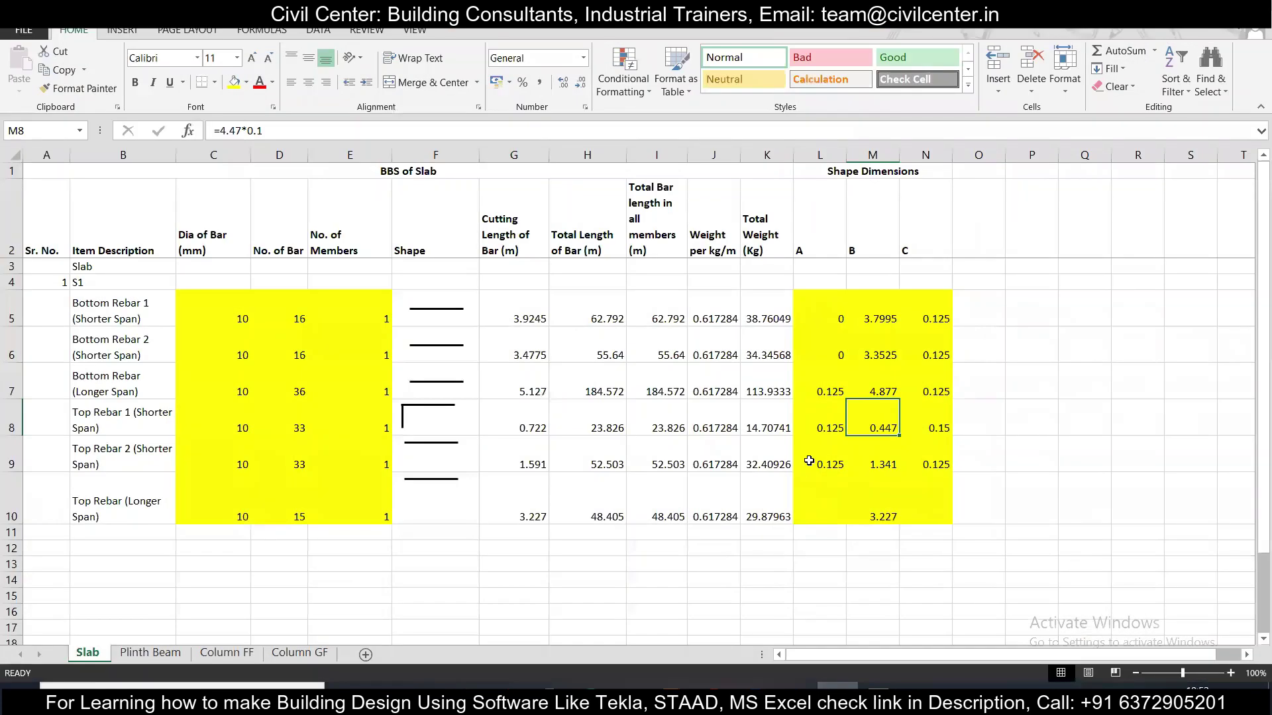
left_click(815, 427)
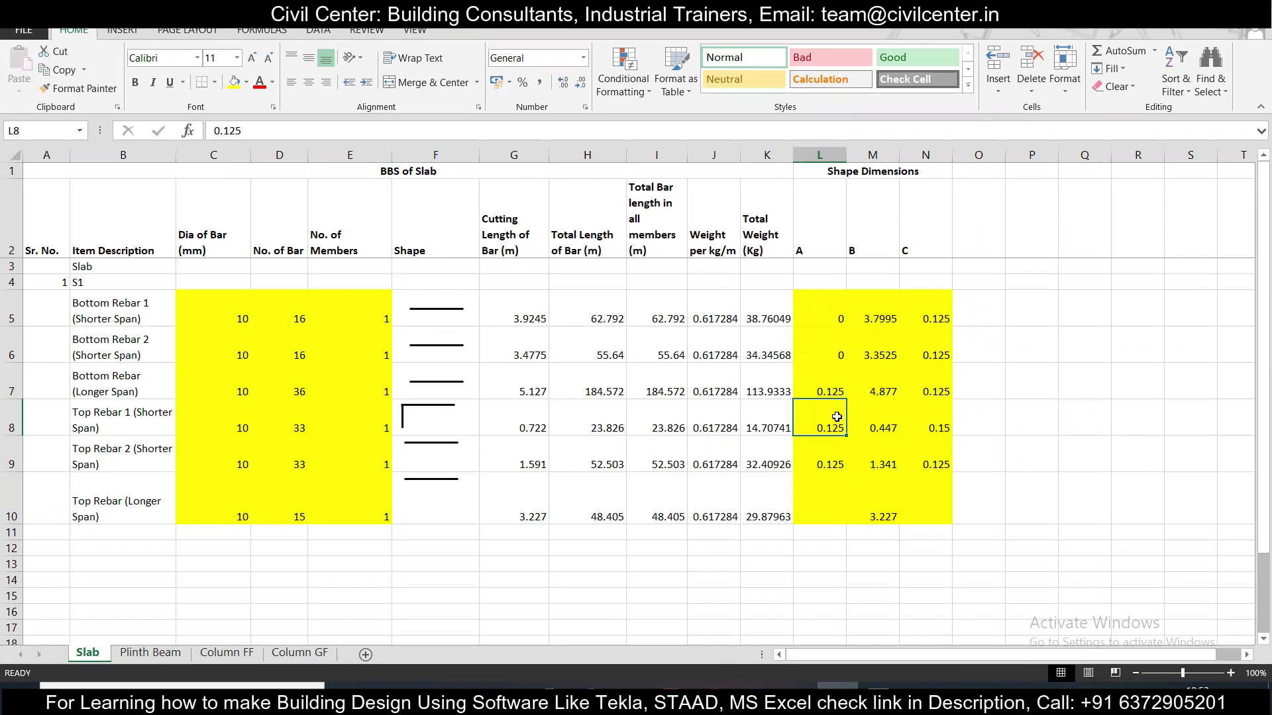
left_click(938, 428)
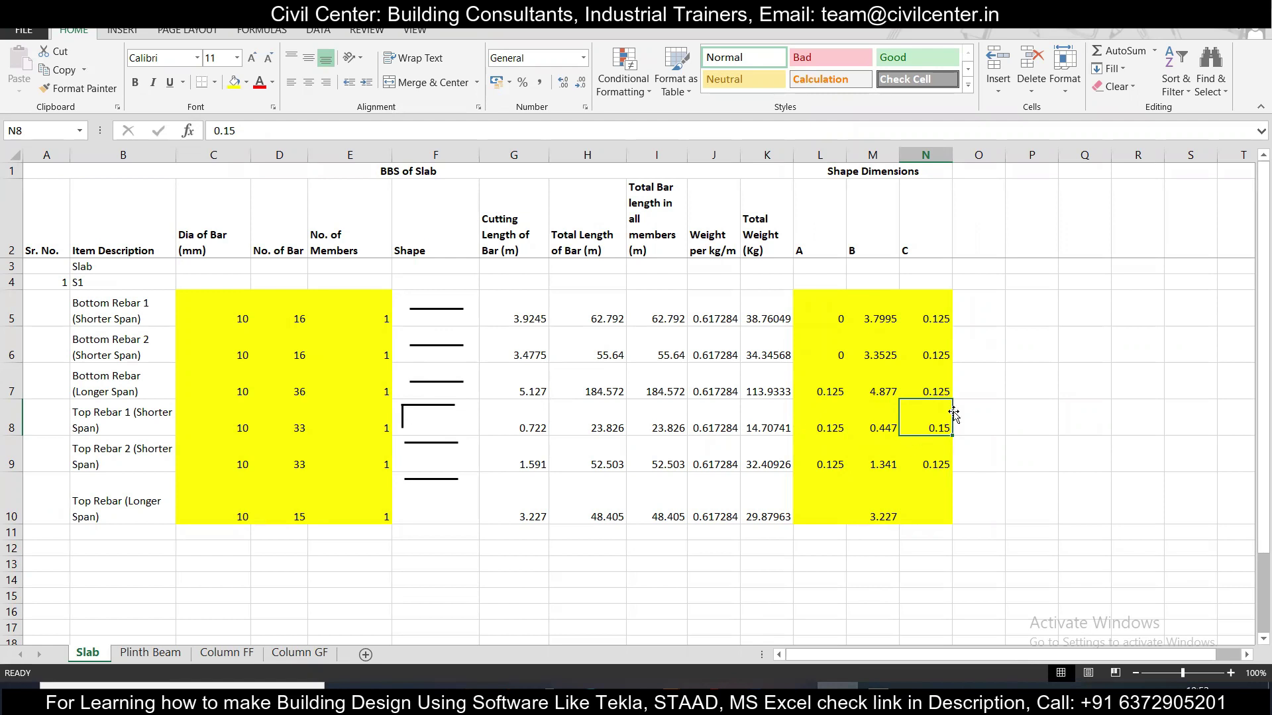
double_click(537, 425)
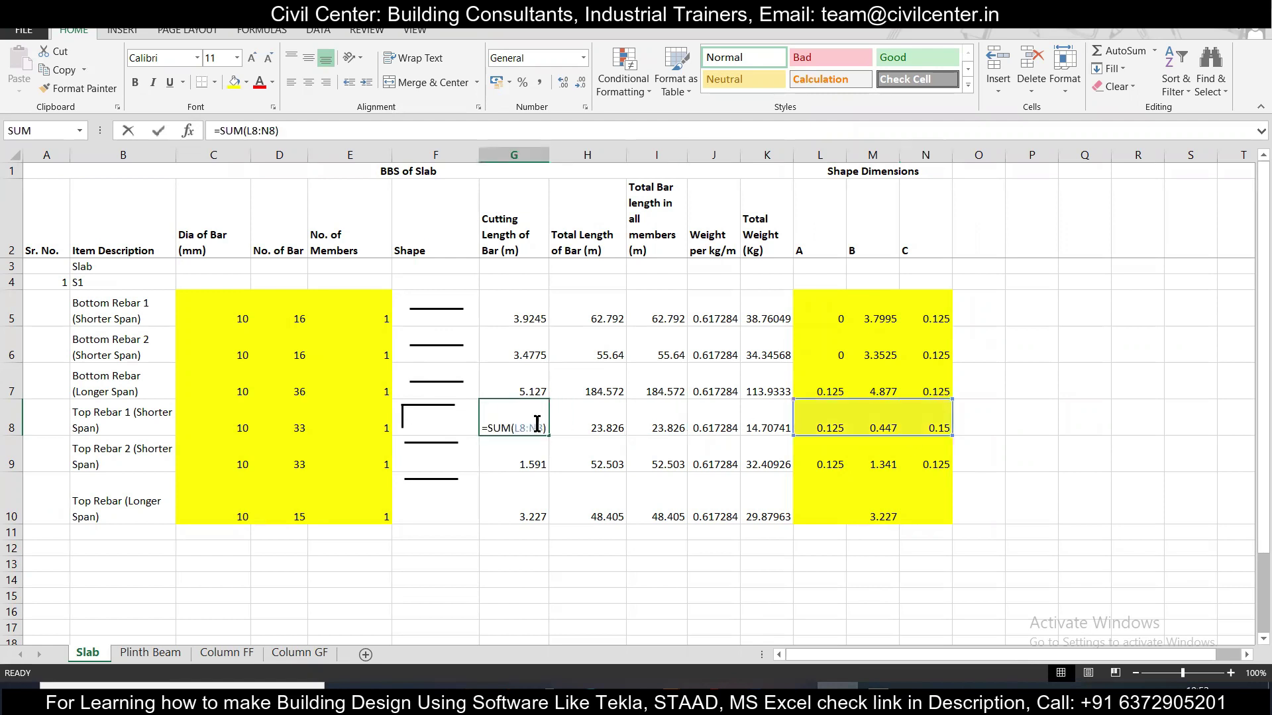
key("Escape")
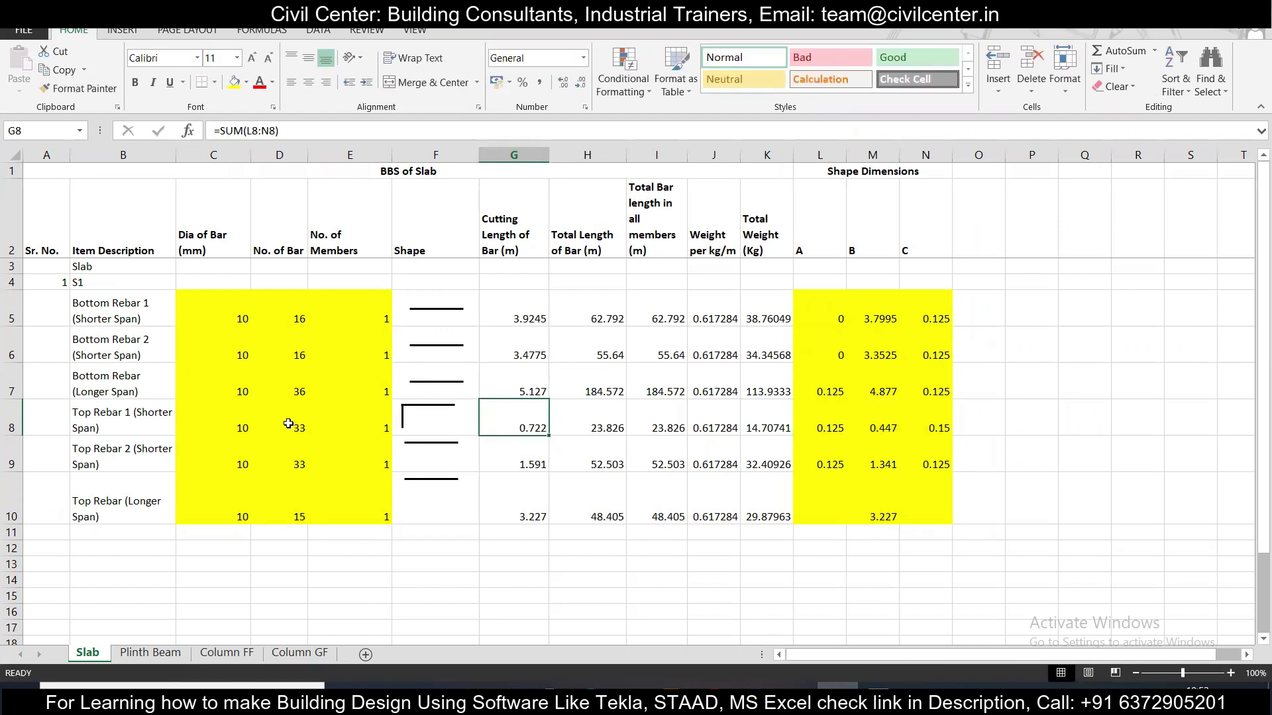
Check the bar spacing used in the D8 number-of-bars formula against the top bar callout in the AutoCAD section detail.
double_click(288, 424)
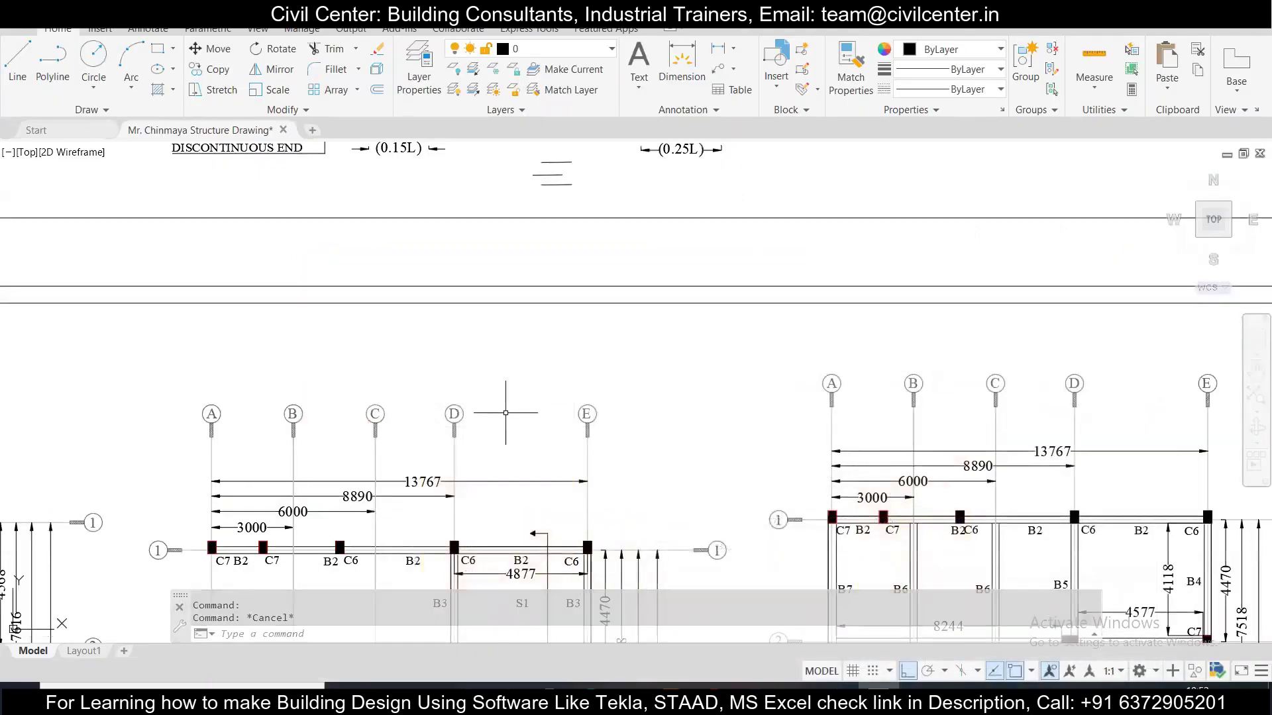
scroll(505, 414, "up", 3)
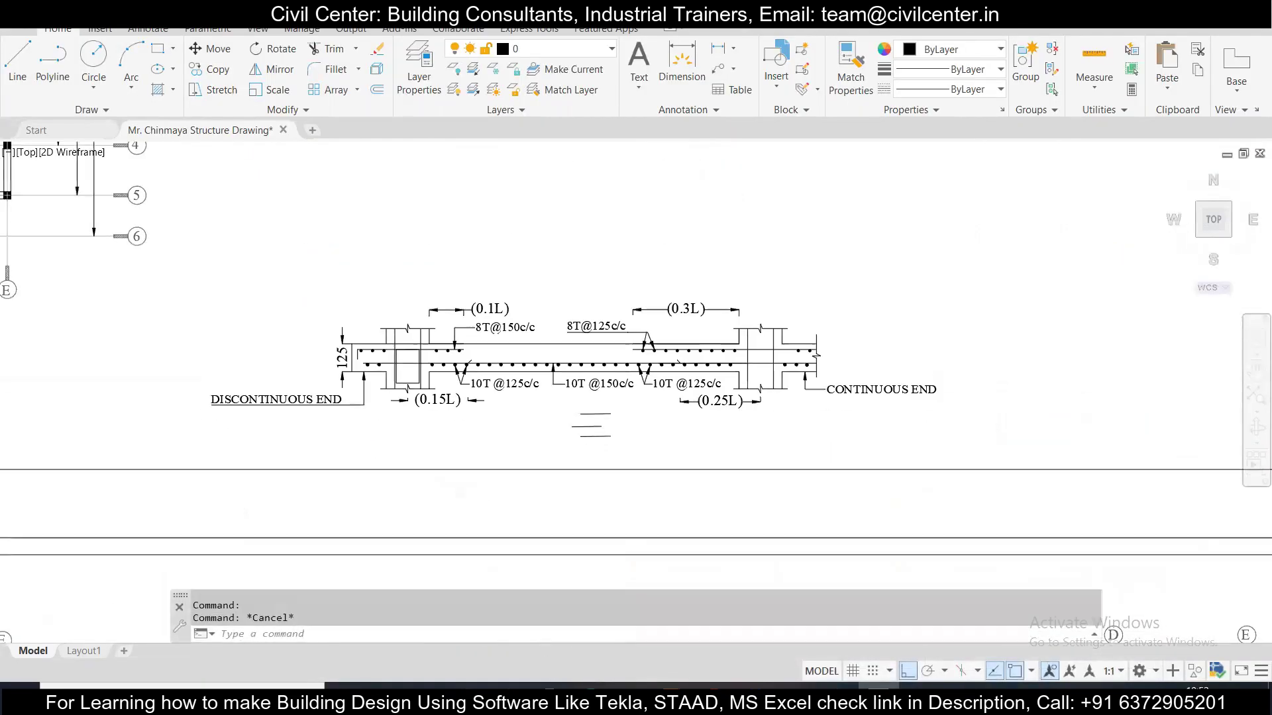
scroll(441, 375, "up", 2)
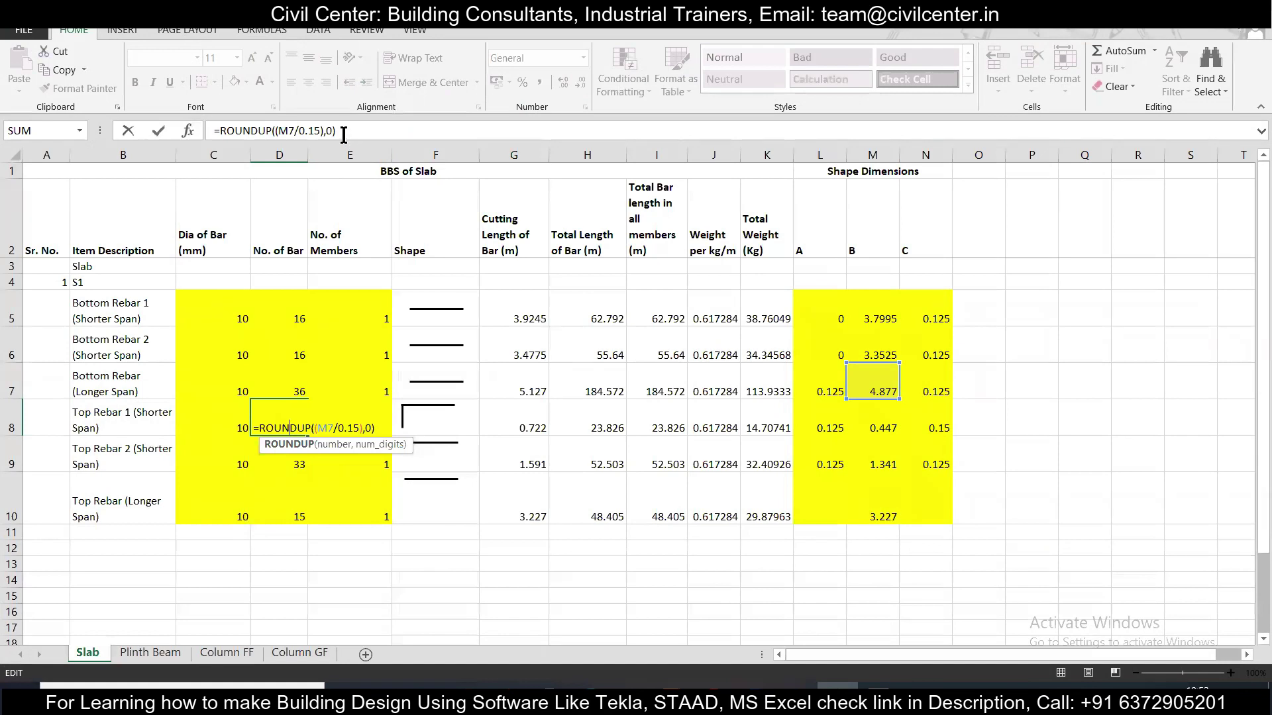
left_click(346, 128)
key("Escape")
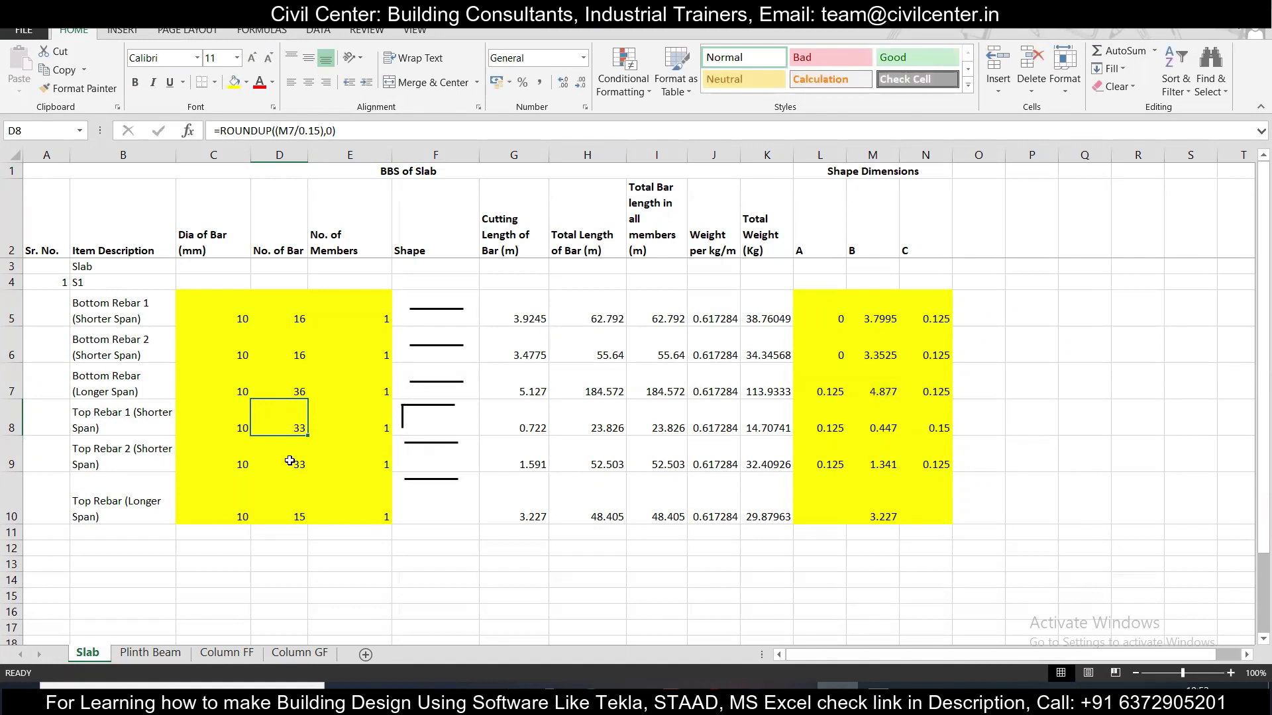
Inspect shape dimensions B in M9 and A in L9 of Top Rebar 2 (Shorter Span) against the 0.3L top bars in the section detail.
left_click(862, 465)
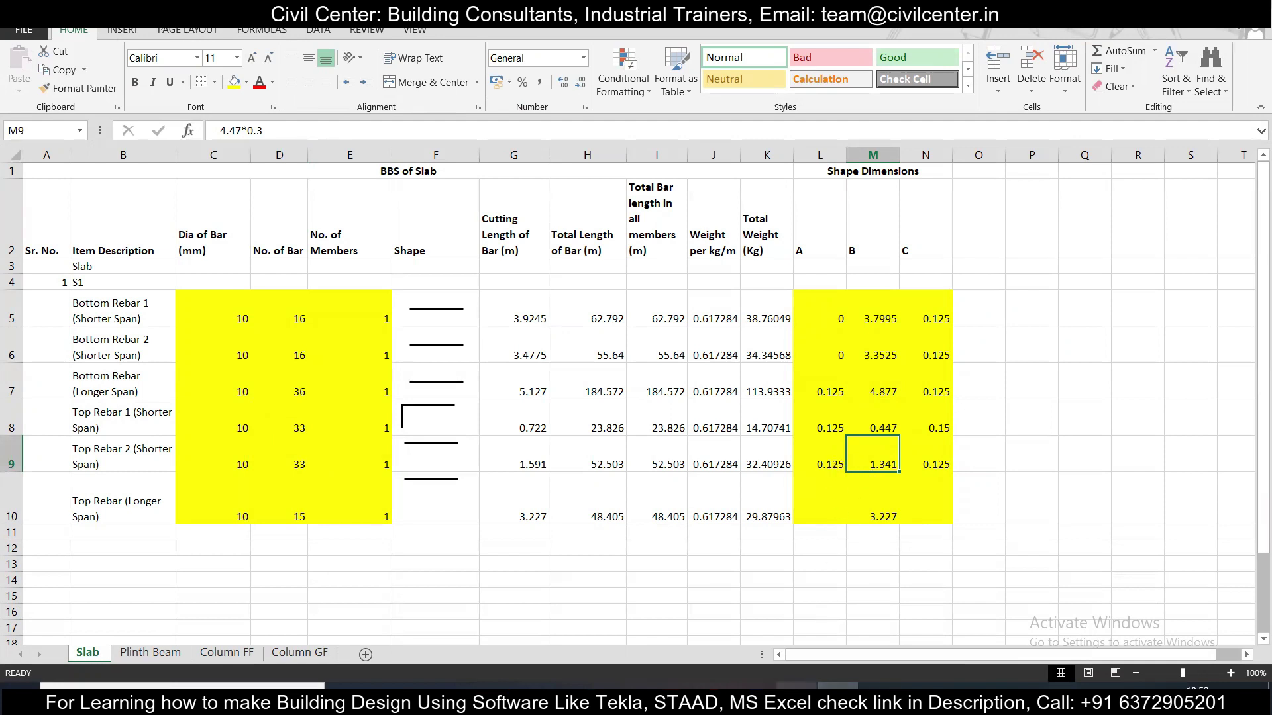
left_click(838, 686)
key("Escape")
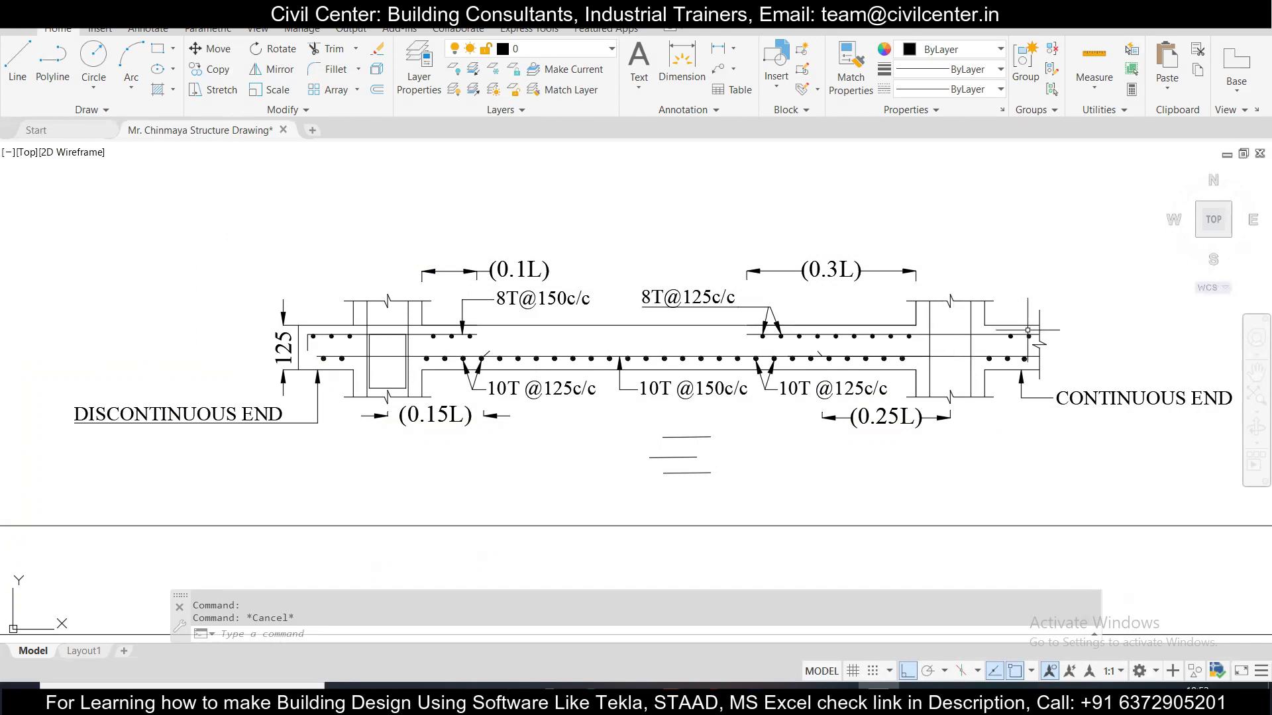
key("alt+Tab")
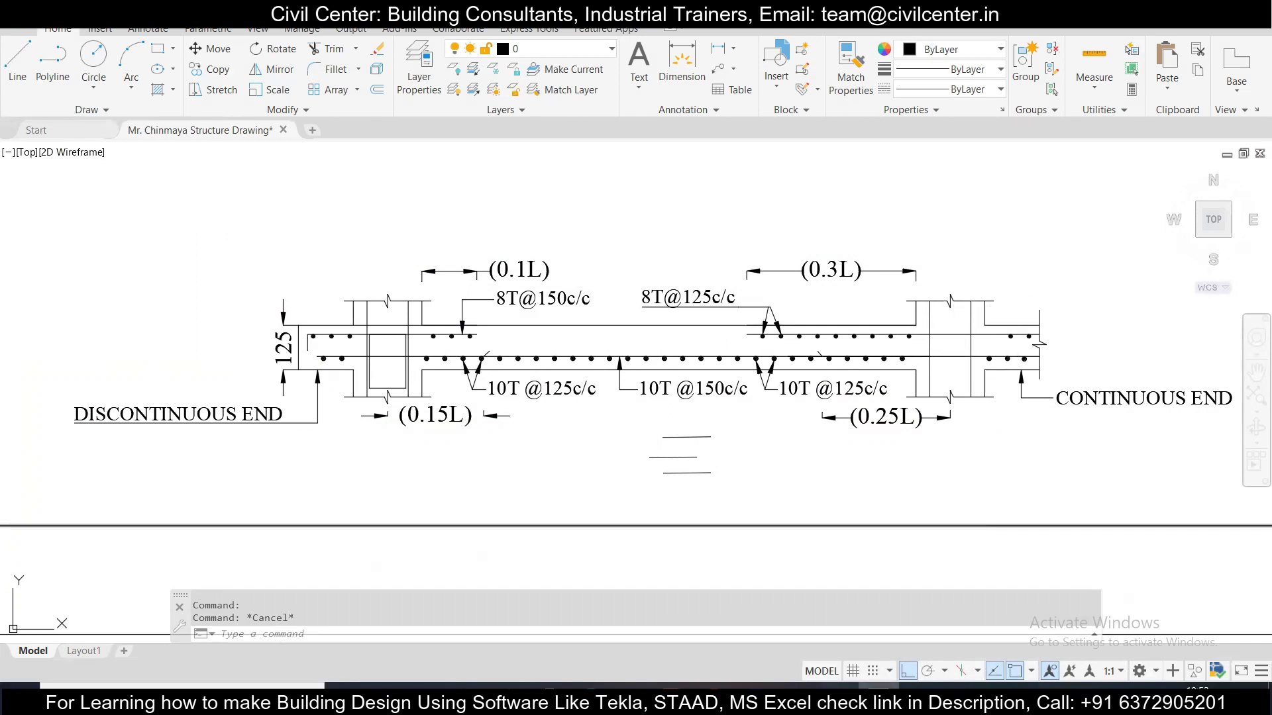
left_click(834, 456)
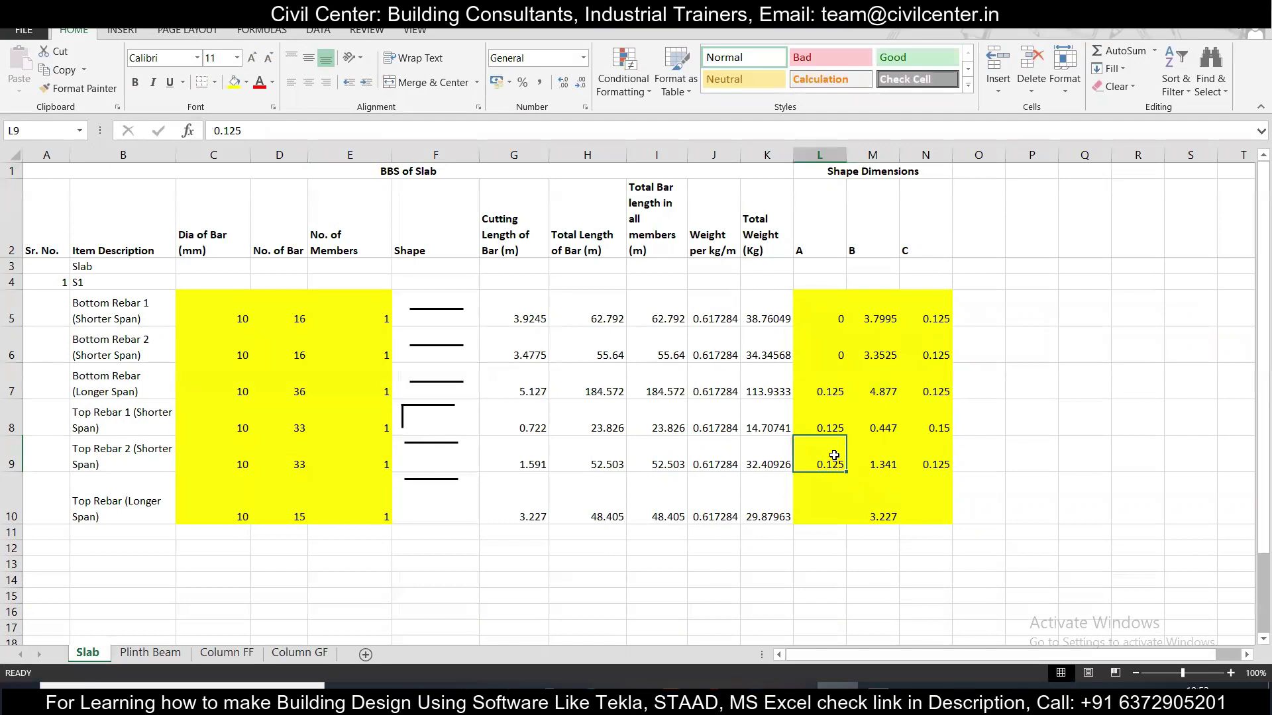
Set shape dimension A of Top Rebar 2 (Shorter Span) in L9 to 0.
type("0")
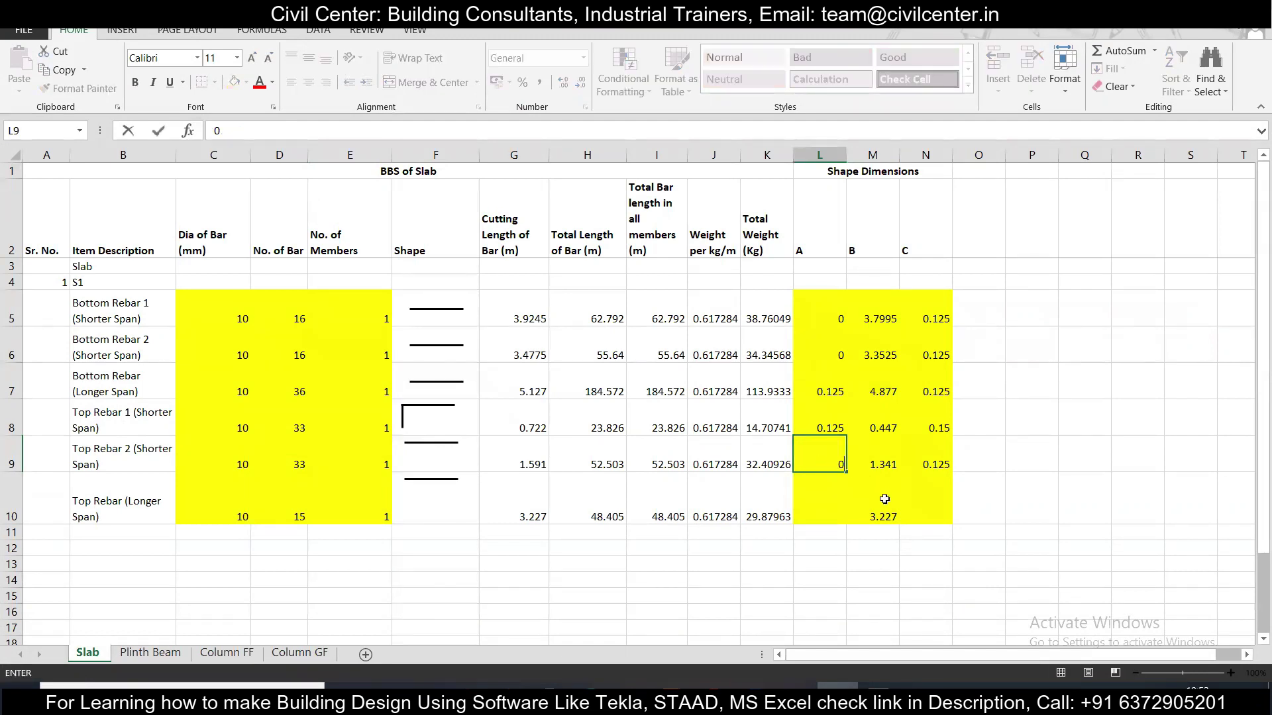
left_click(849, 491)
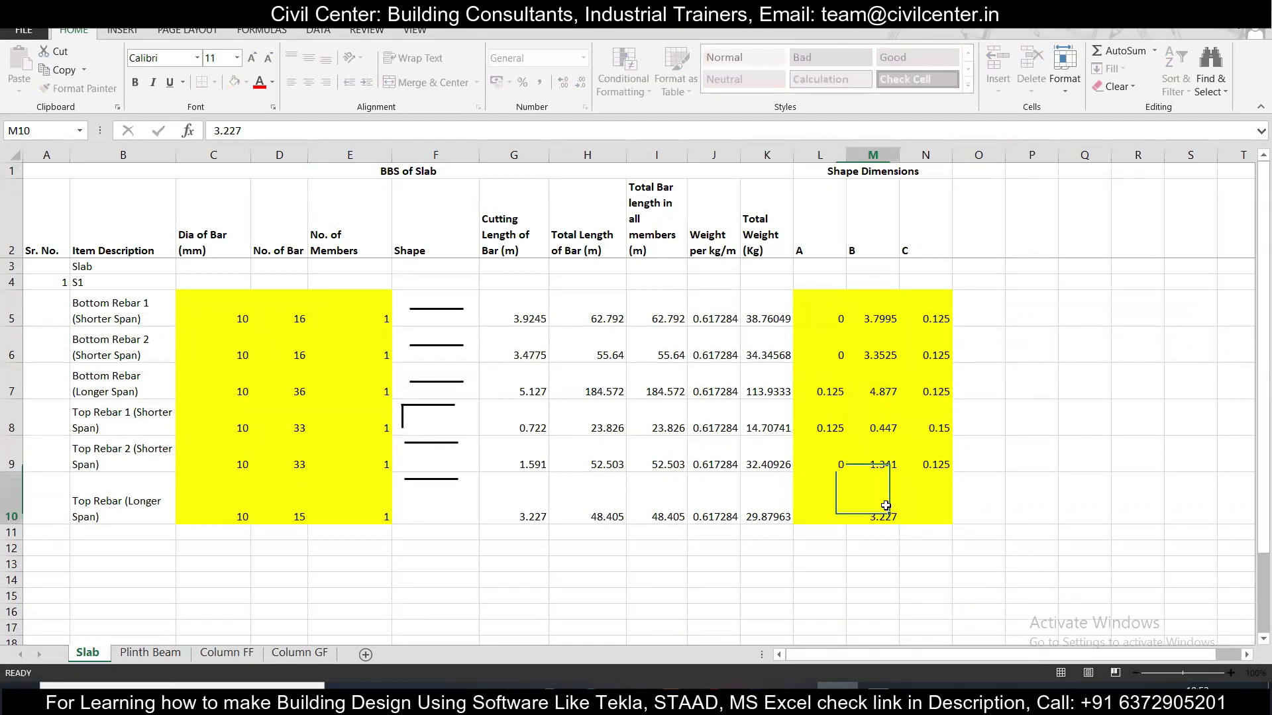
left_click(836, 465)
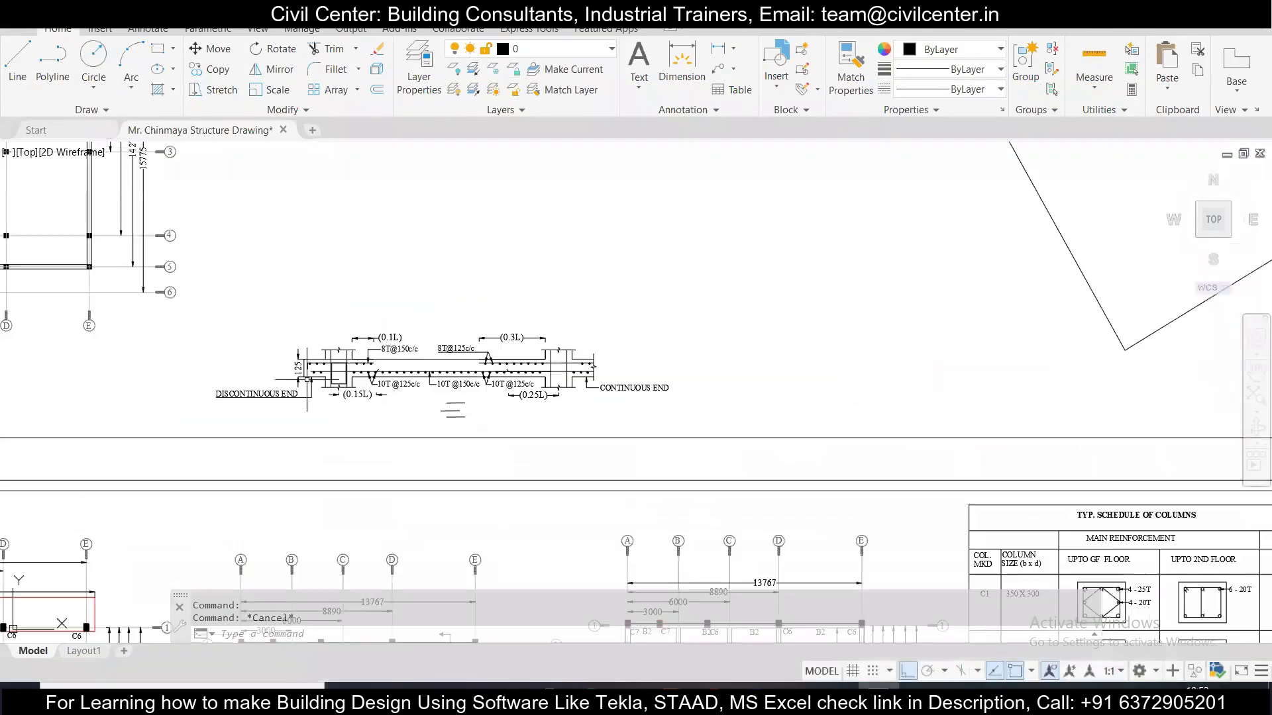
Check the number-of-bars formulas in D9 and D8 in Excel against the longer span of slab S1 in the AutoCAD ground floor plan.
scroll(306, 379, "down", 2)
left_click_drag(367, 505, 347, 287)
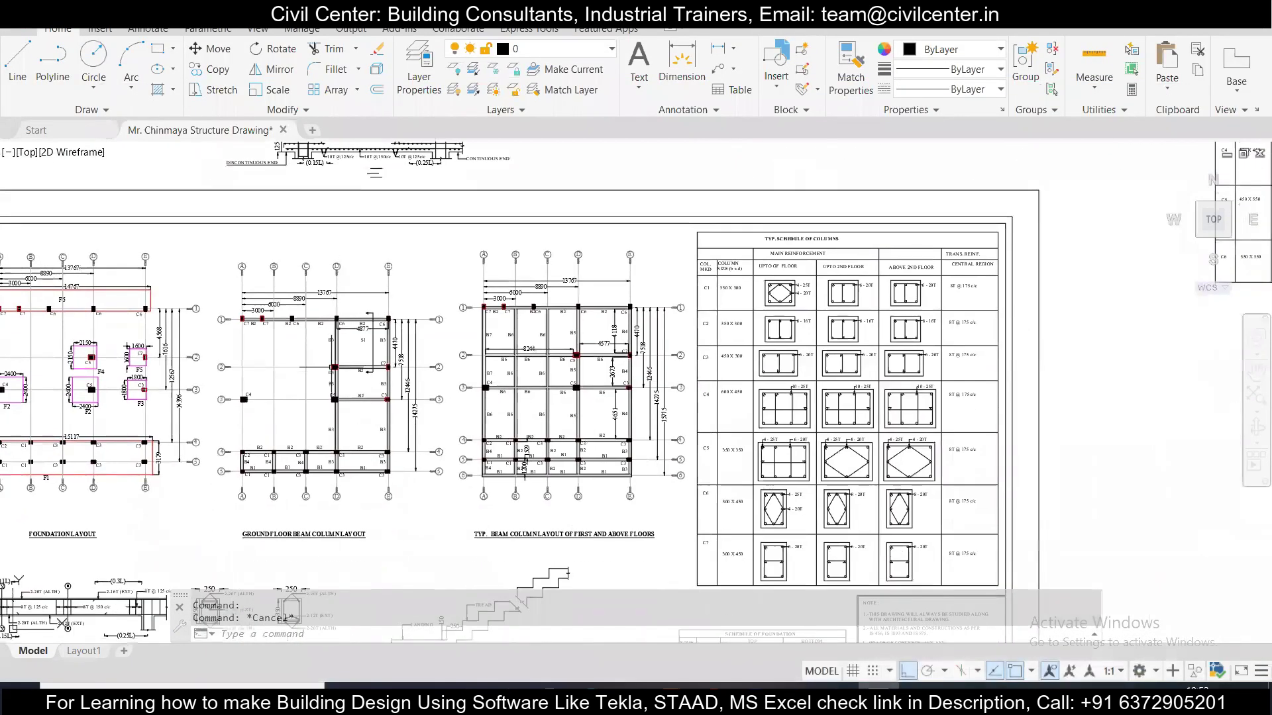
scroll(330, 367, "up", 2)
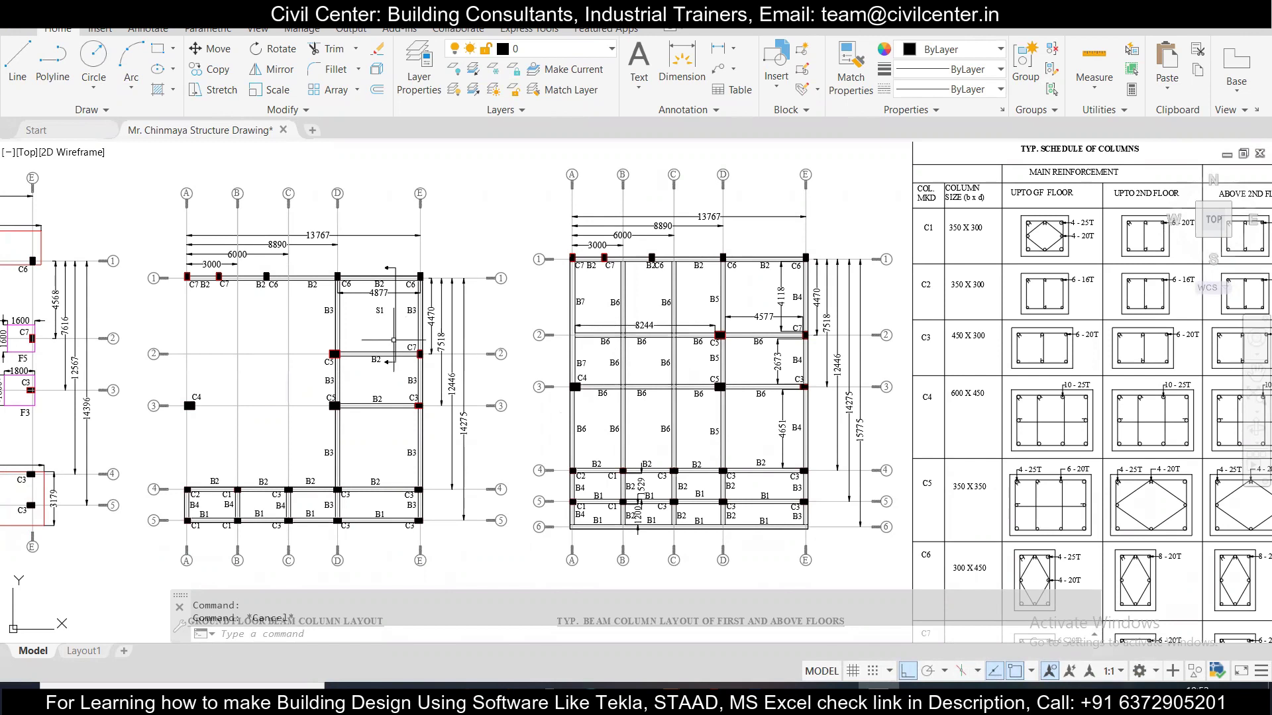
scroll(397, 298, "up", 4)
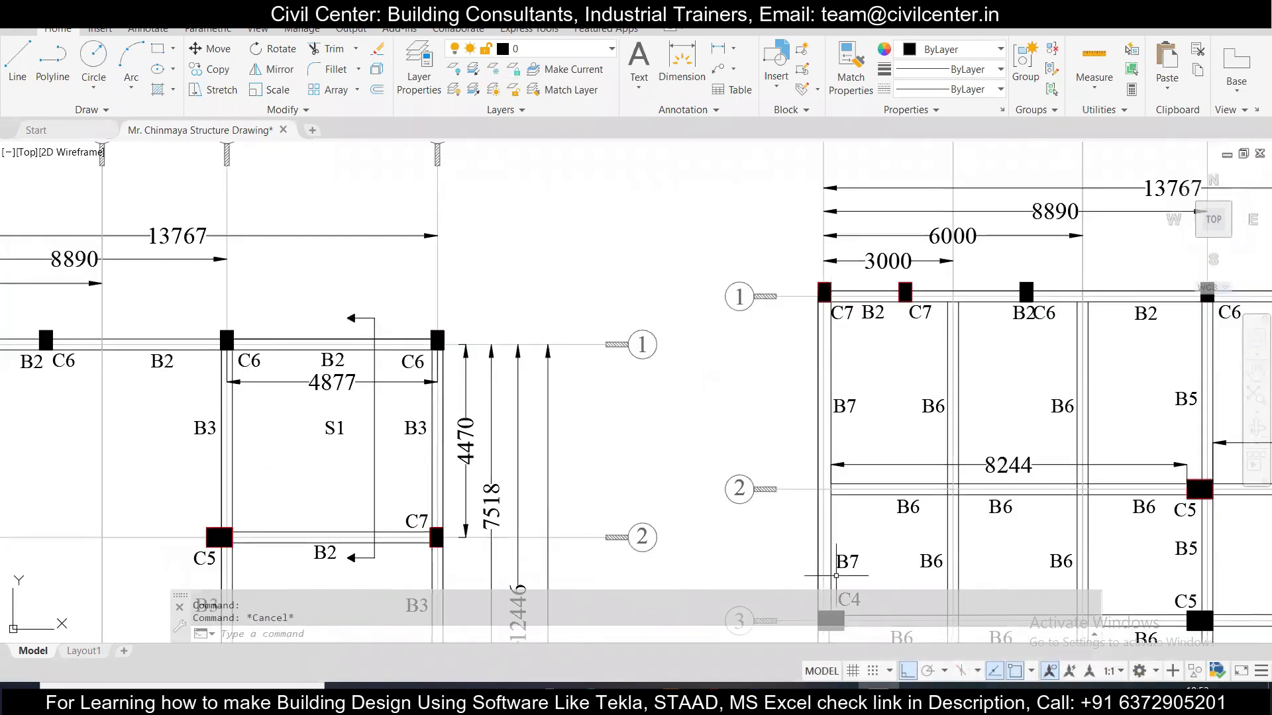
key("alt+Tab")
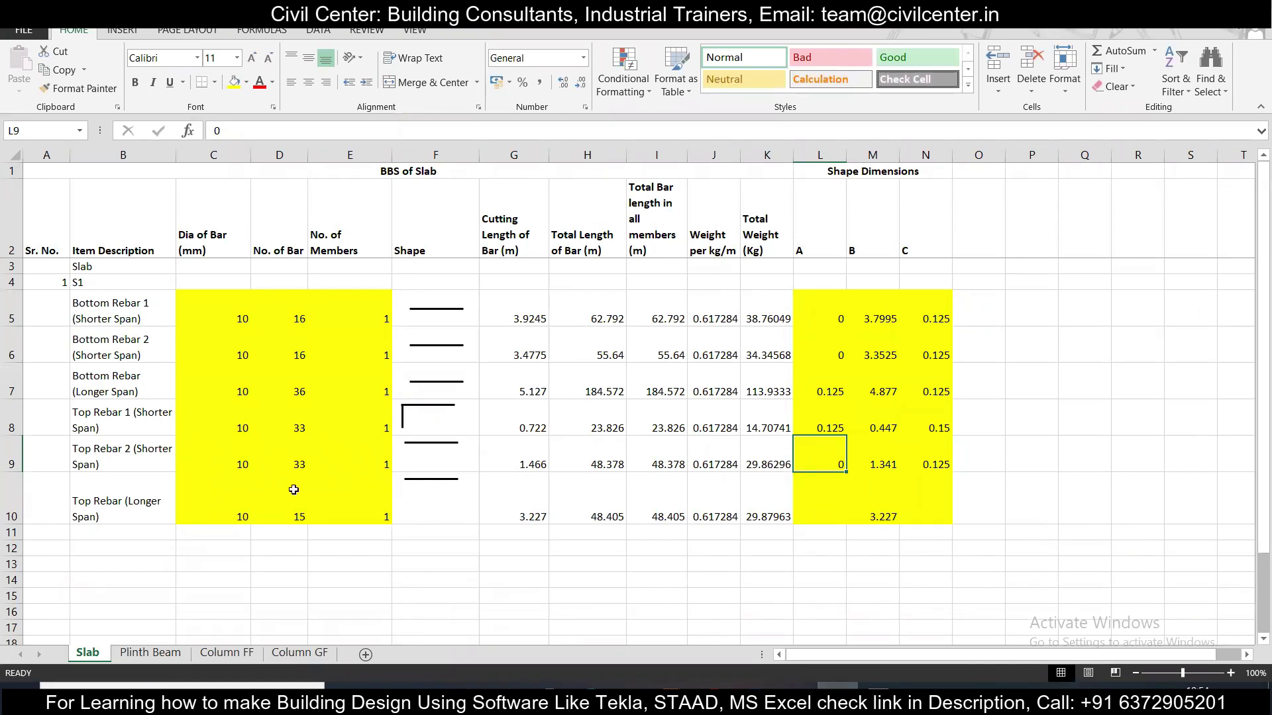
left_click(292, 465)
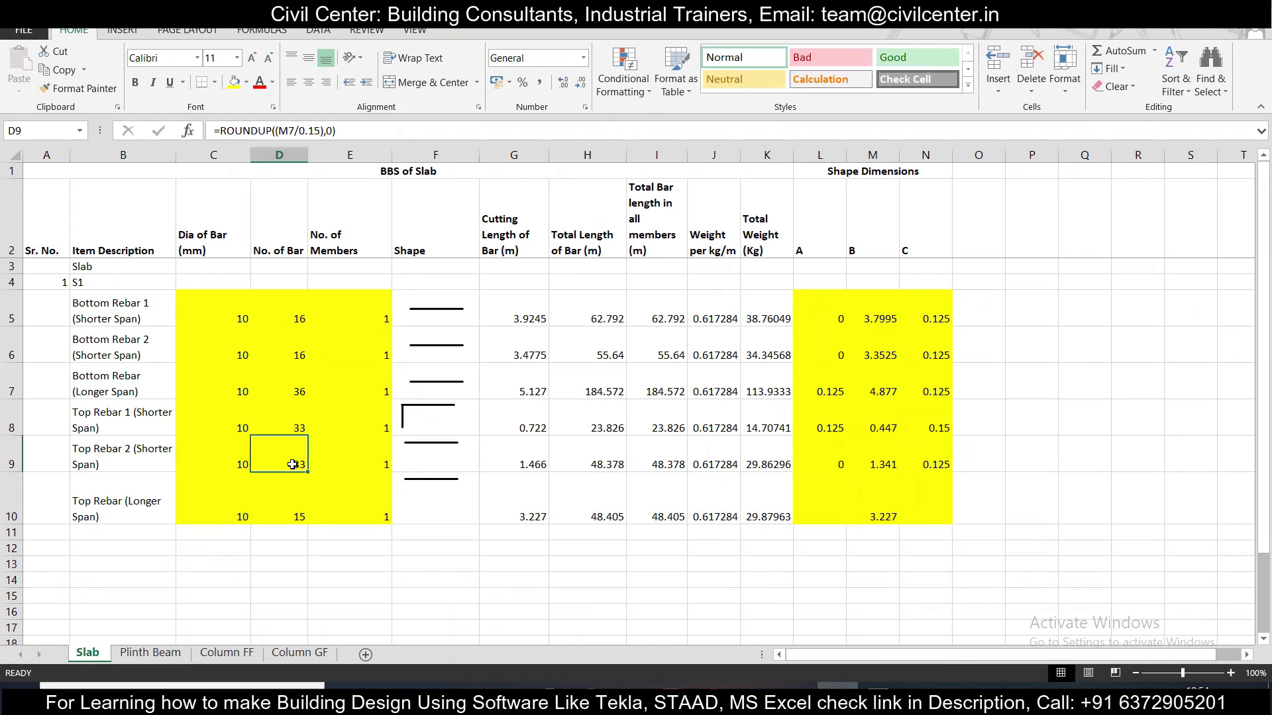
left_click(297, 423)
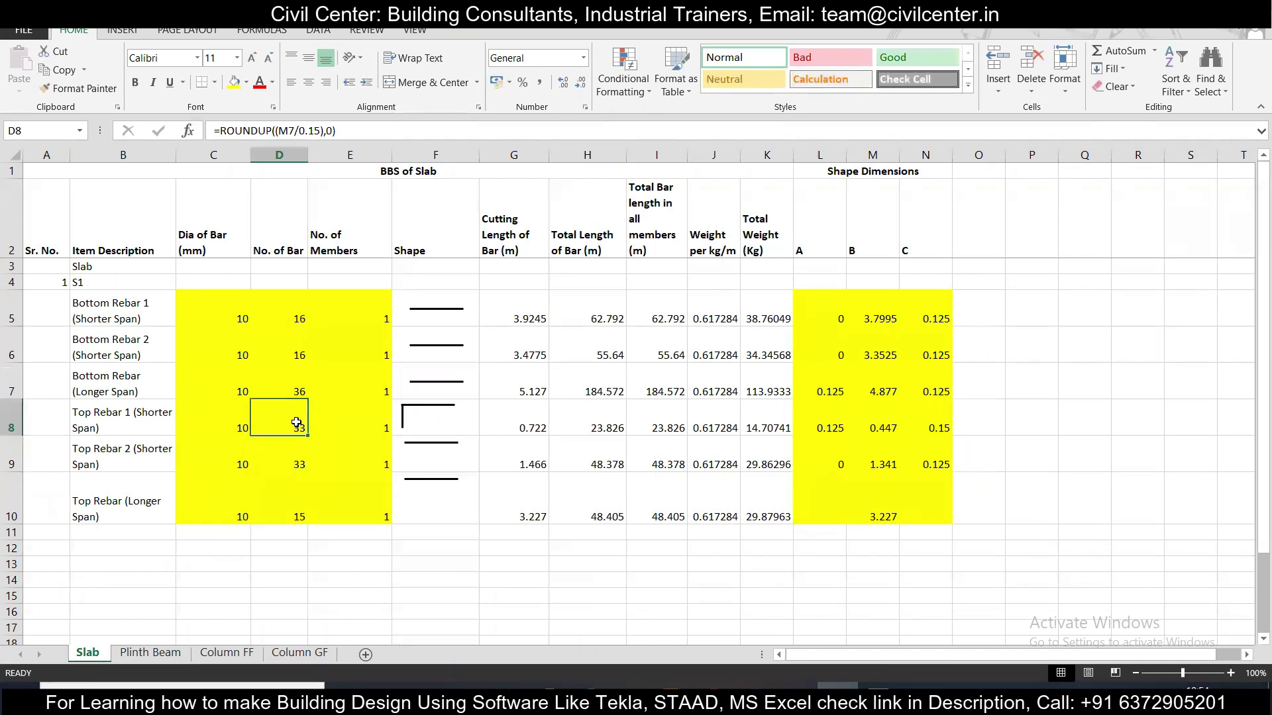
left_click(280, 459)
double_click(280, 458)
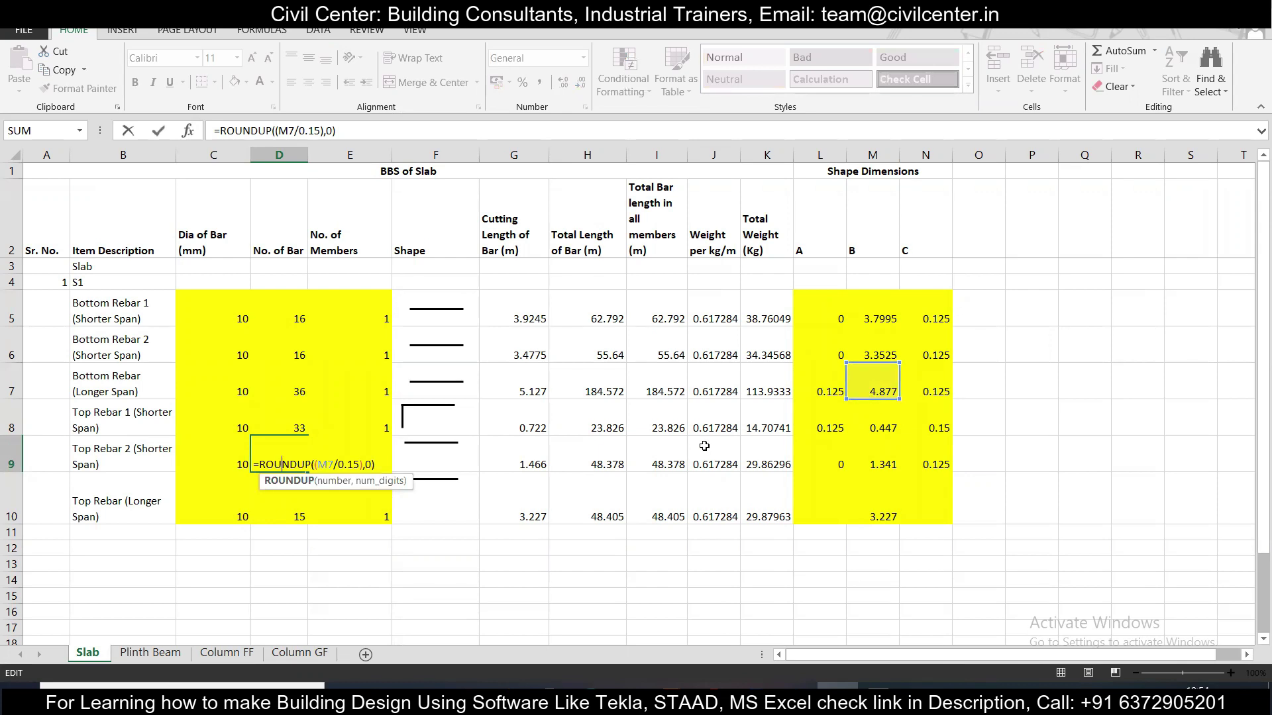
key("Escape")
Compare the D10 number-of-bars formula of Top Rebar (Longer Span) with the top bar dots within 0.1L in the AutoCAD section detail.
left_click(279, 508)
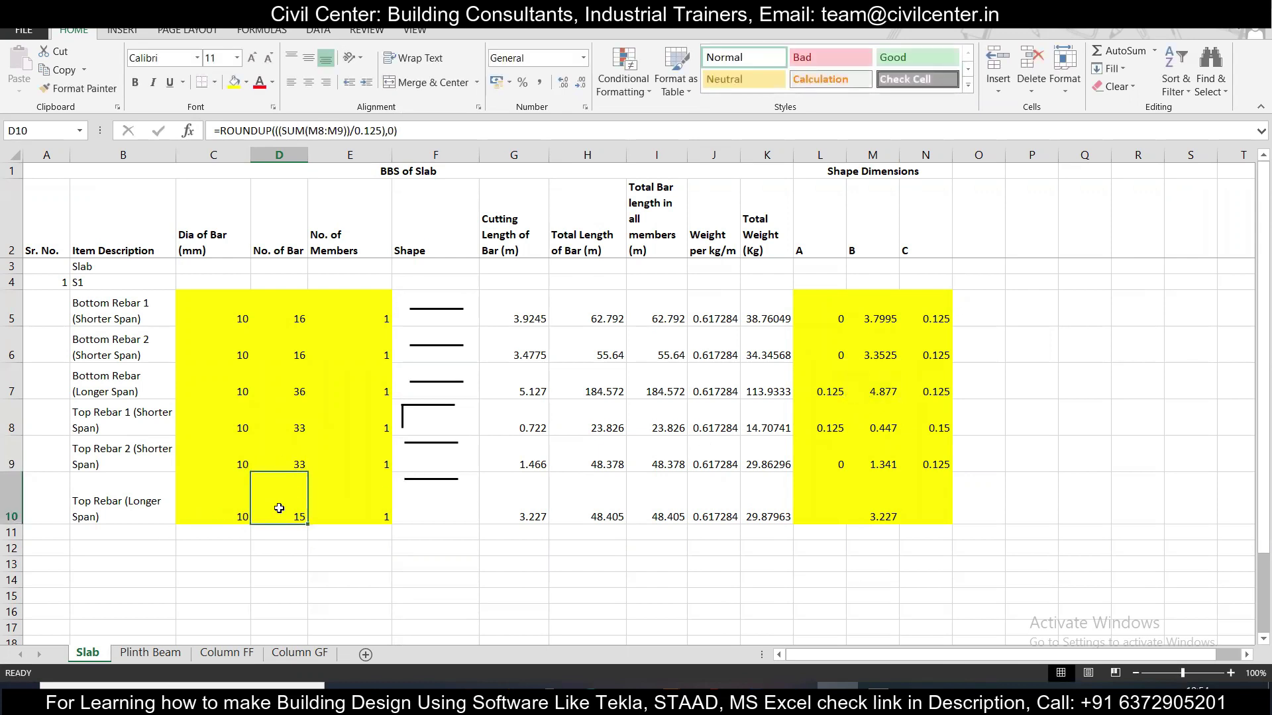
left_click(871, 689)
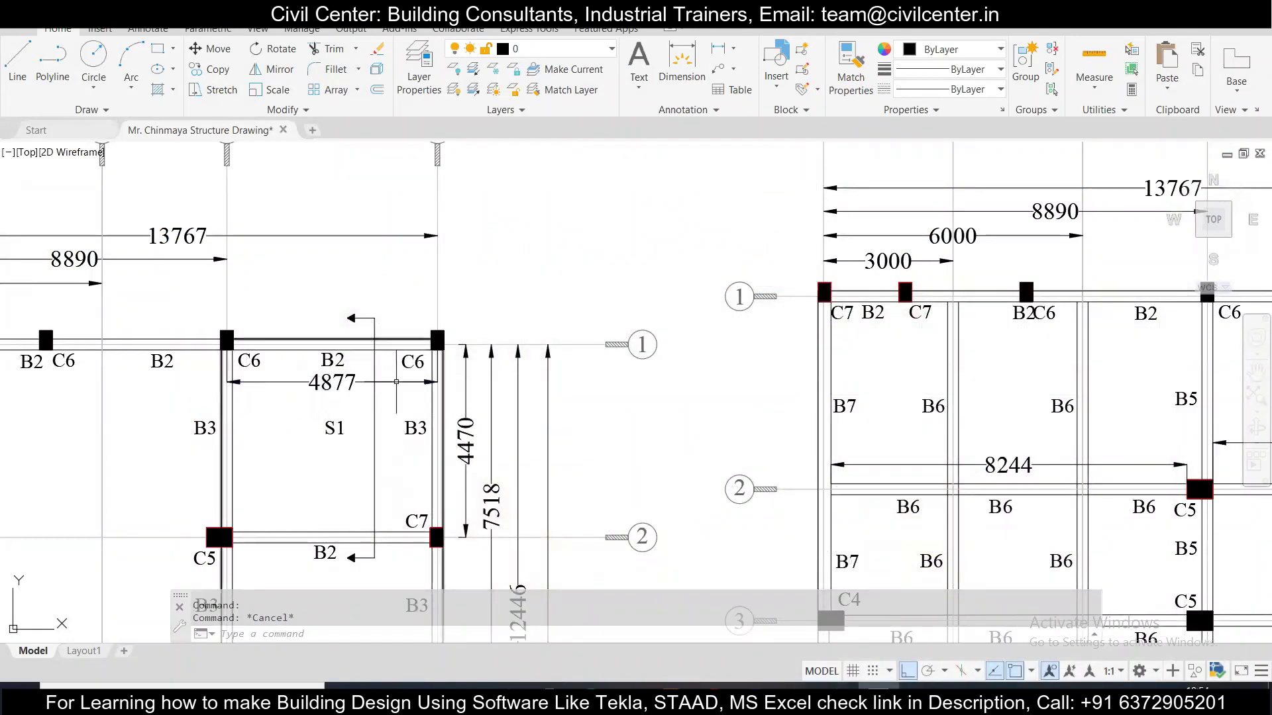
scroll(418, 391, "down", 4)
left_click_drag(416, 272, 420, 577)
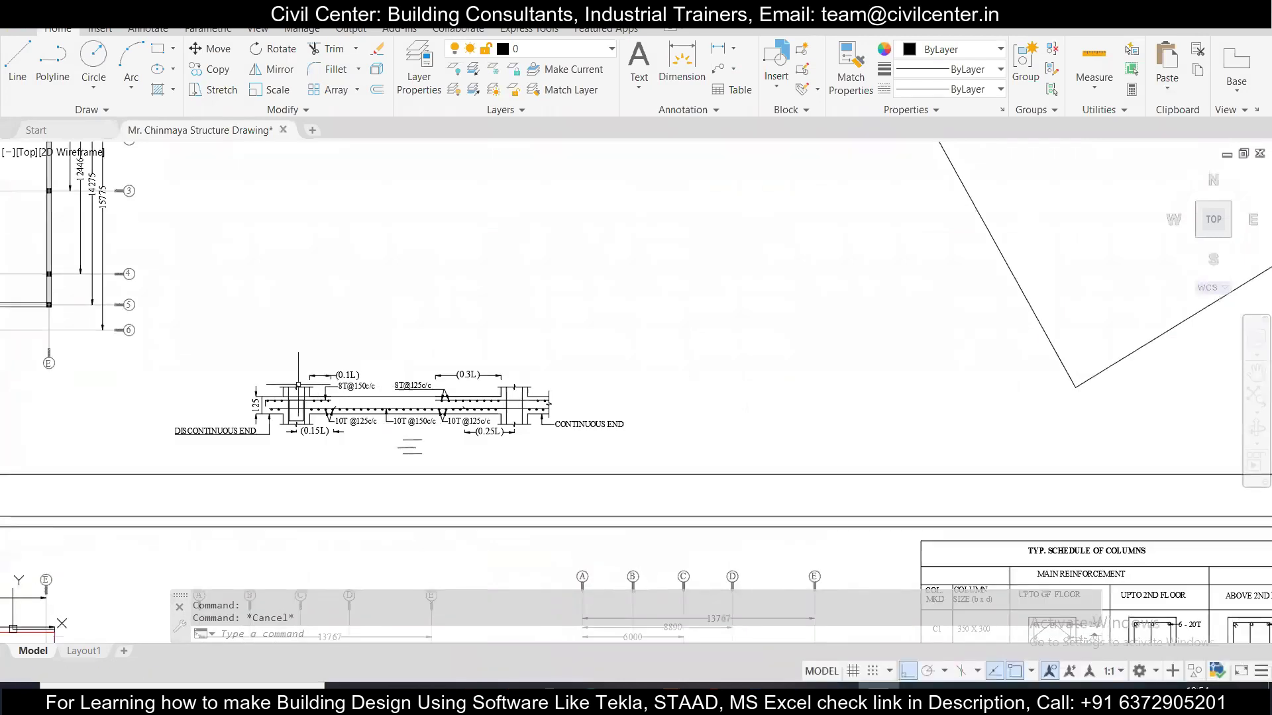
scroll(296, 387, "up", 6)
scroll(404, 452, "up", 2)
scroll(408, 451, "up", 2)
left_click(426, 426)
left_click(383, 397)
scroll(375, 416, "down", 4)
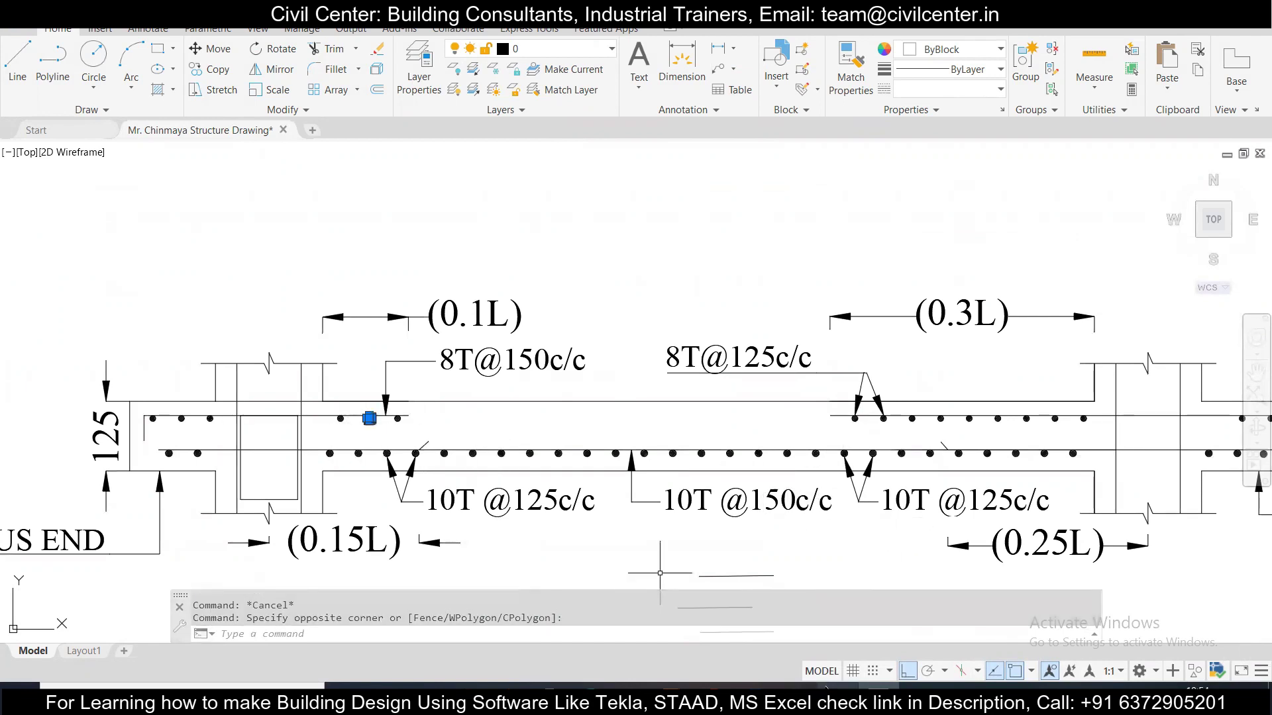
mouse_move(839, 689)
left_click(838, 620)
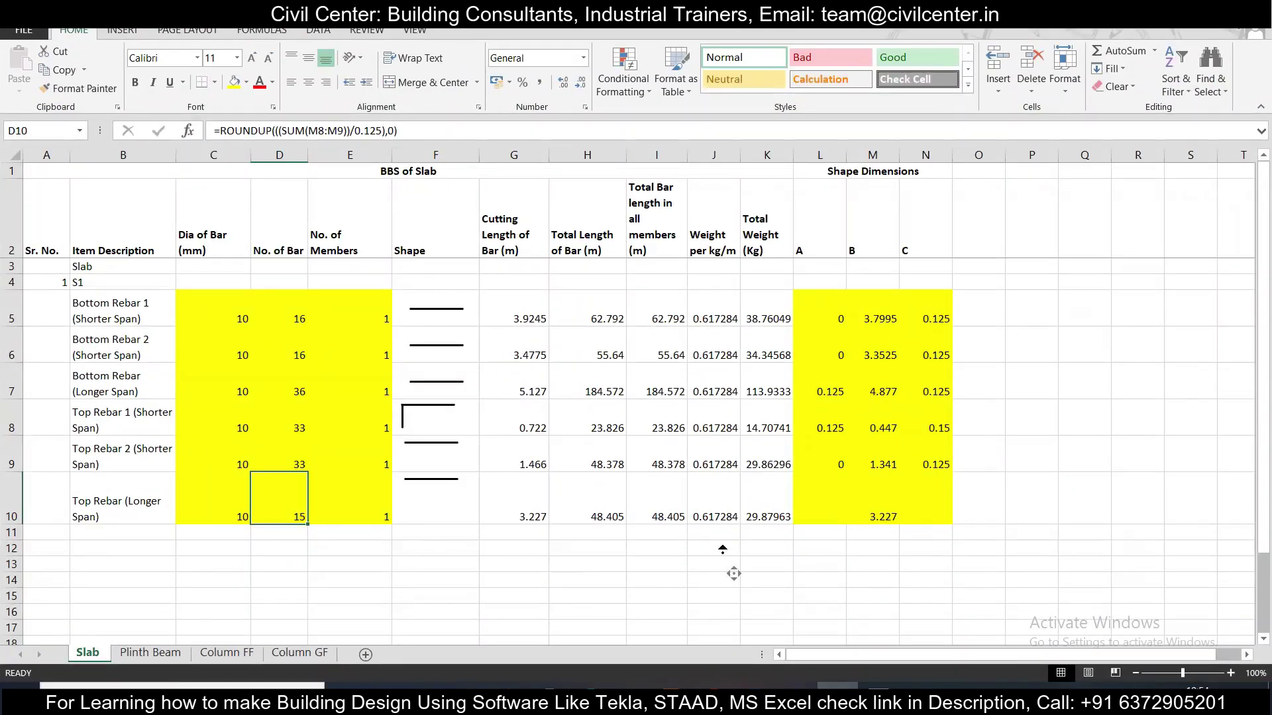
Check shape dimension B of Top Rebar (Longer Span) in M10 against the section detail and the longer span of slab S1 in AutoCAD.
scroll(720, 543, "down", 1)
left_click(893, 439)
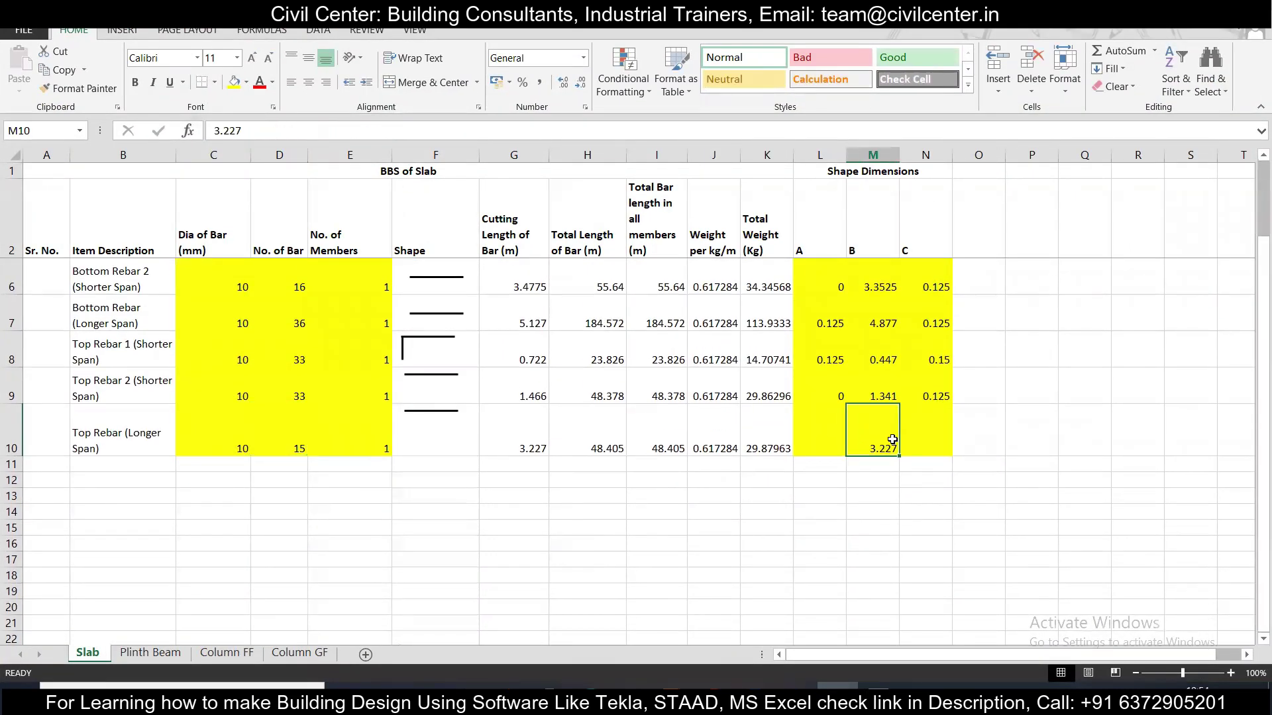
left_click(879, 686)
scroll(570, 517, "down", 5)
mouse_move(570, 516)
left_mouse_down()
mouse_move(524, 348)
mouse_move(563, 534)
mouse_move(554, 320)
left_mouse_up()
scroll(511, 372, "up", 2)
scroll(511, 377, "down", 2)
left_click_drag(537, 556, 512, 343)
scroll(489, 367, "up", 2)
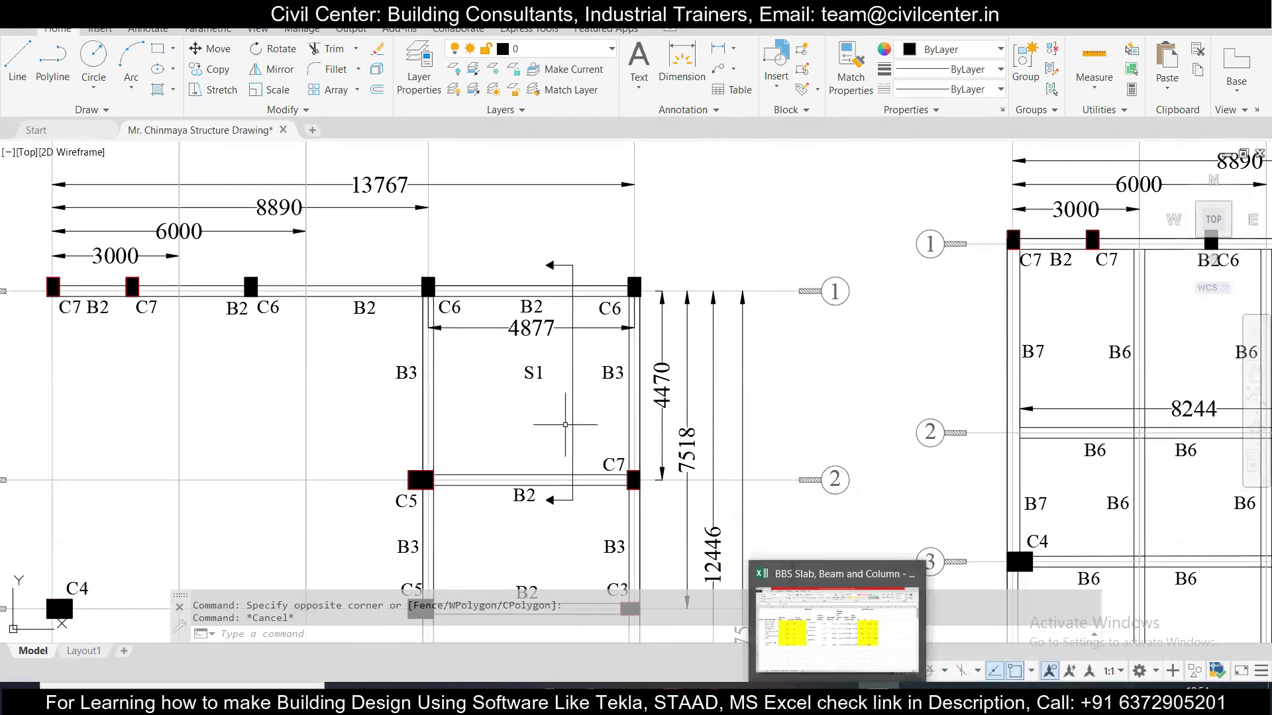
left_click_drag(565, 425, 548, 530)
left_click_drag(551, 446, 564, 513)
scroll(564, 513, "down", 3)
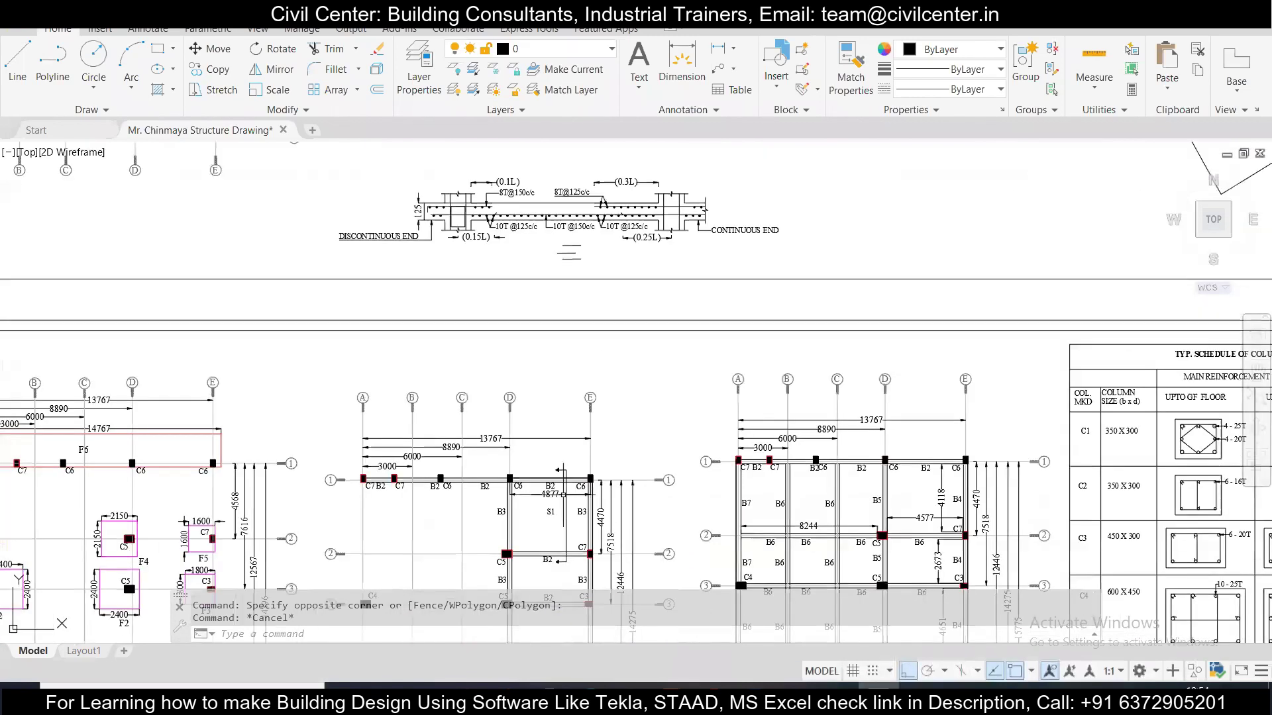
scroll(566, 503, "up", 2)
mouse_move(557, 515)
left_mouse_down()
mouse_move(549, 443)
mouse_move(562, 672)
left_mouse_up()
mouse_move(562, 411)
left_mouse_down()
mouse_move(570, 516)
mouse_move(604, 324)
left_mouse_up()
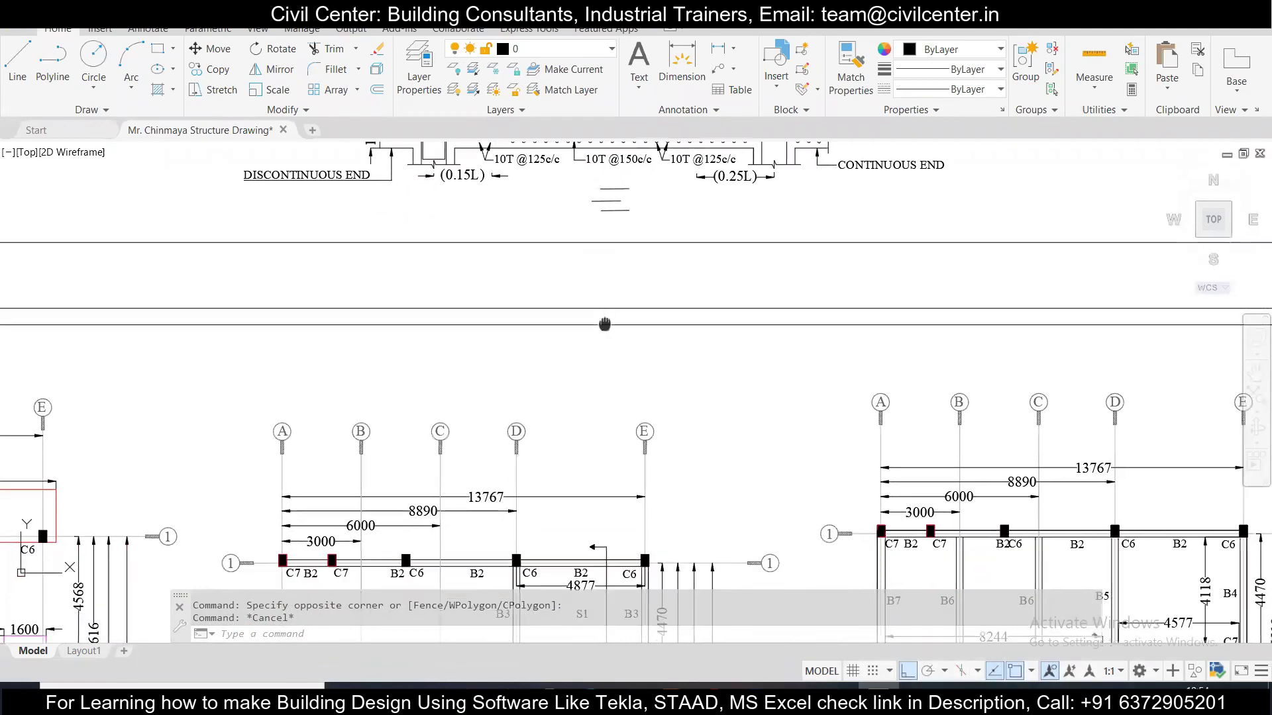
left_click_drag(565, 553, 529, 380)
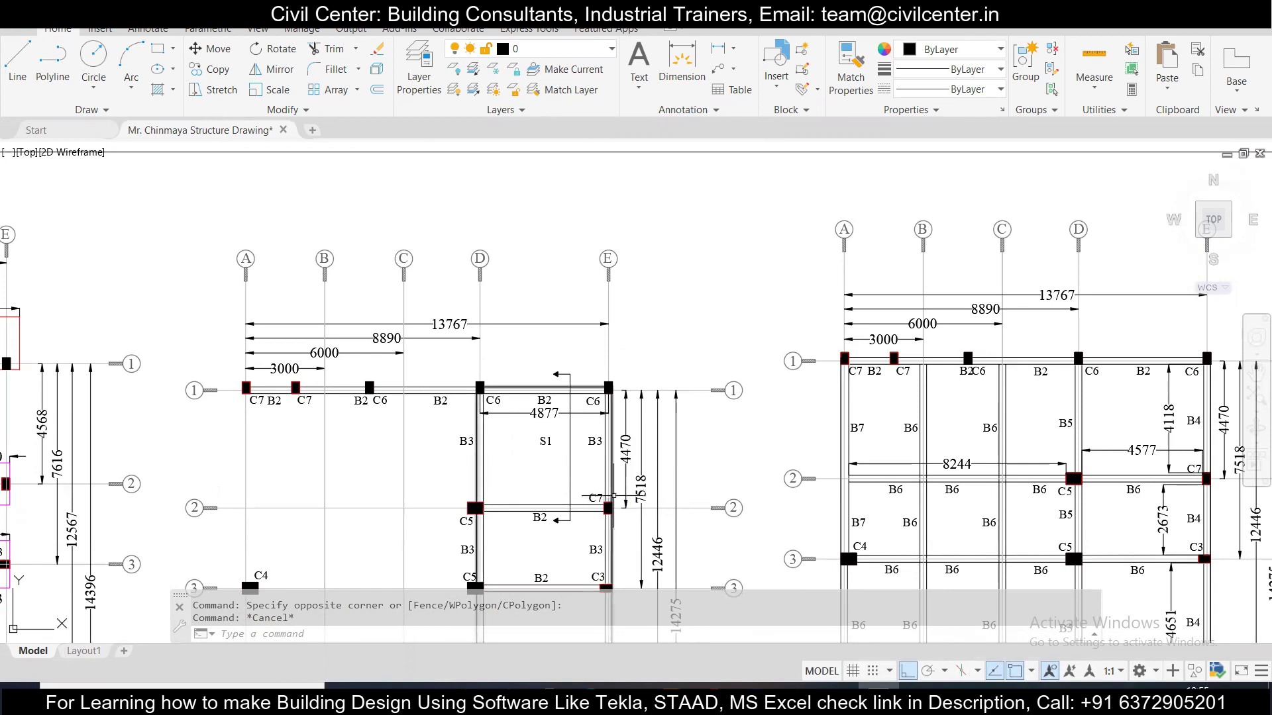
In Excel, set Top Rebar (Longer Span) shape dimension B in M10 to 4.877 and dimension A in L10 to 0.125.
left_click(828, 653)
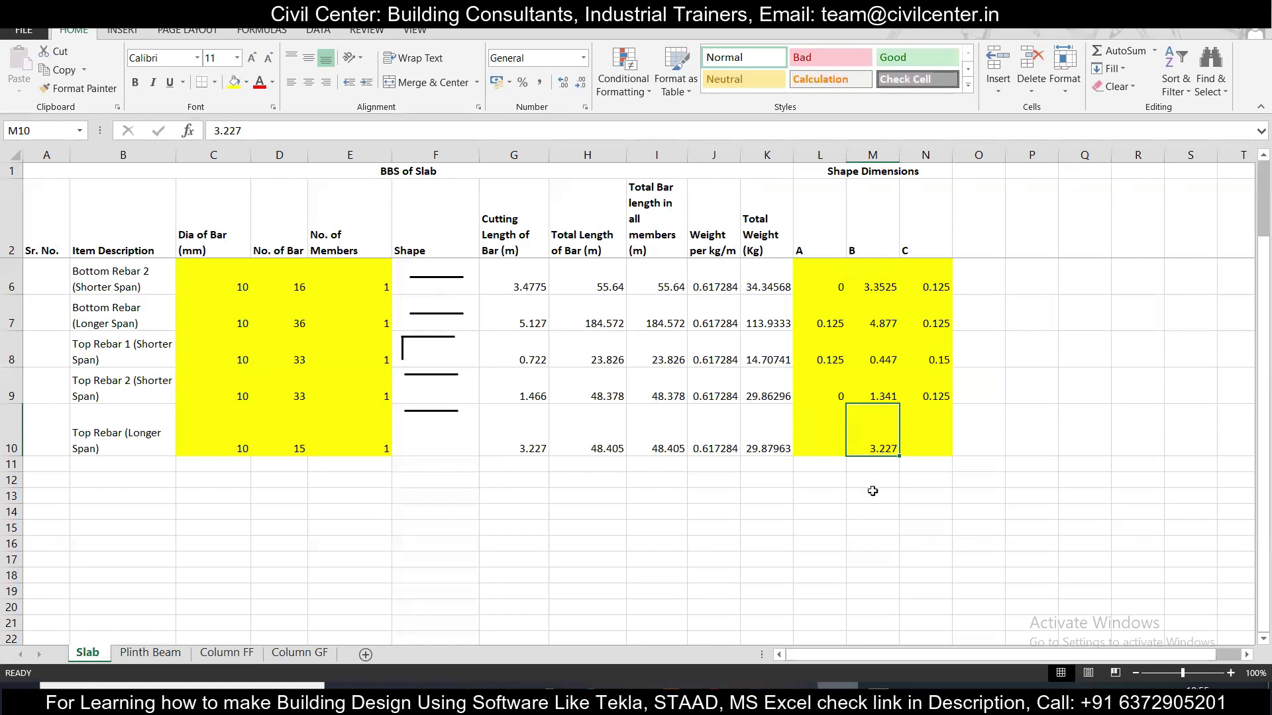
type("4.")
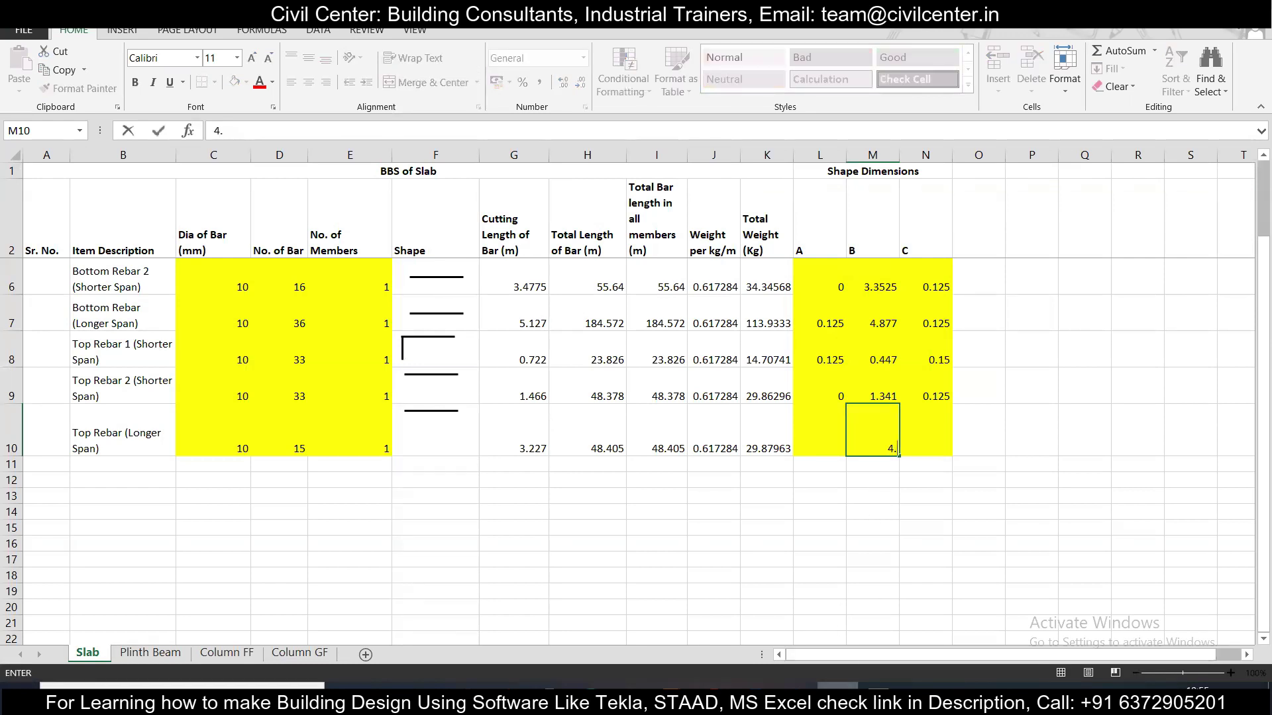
key("alt+Tab")
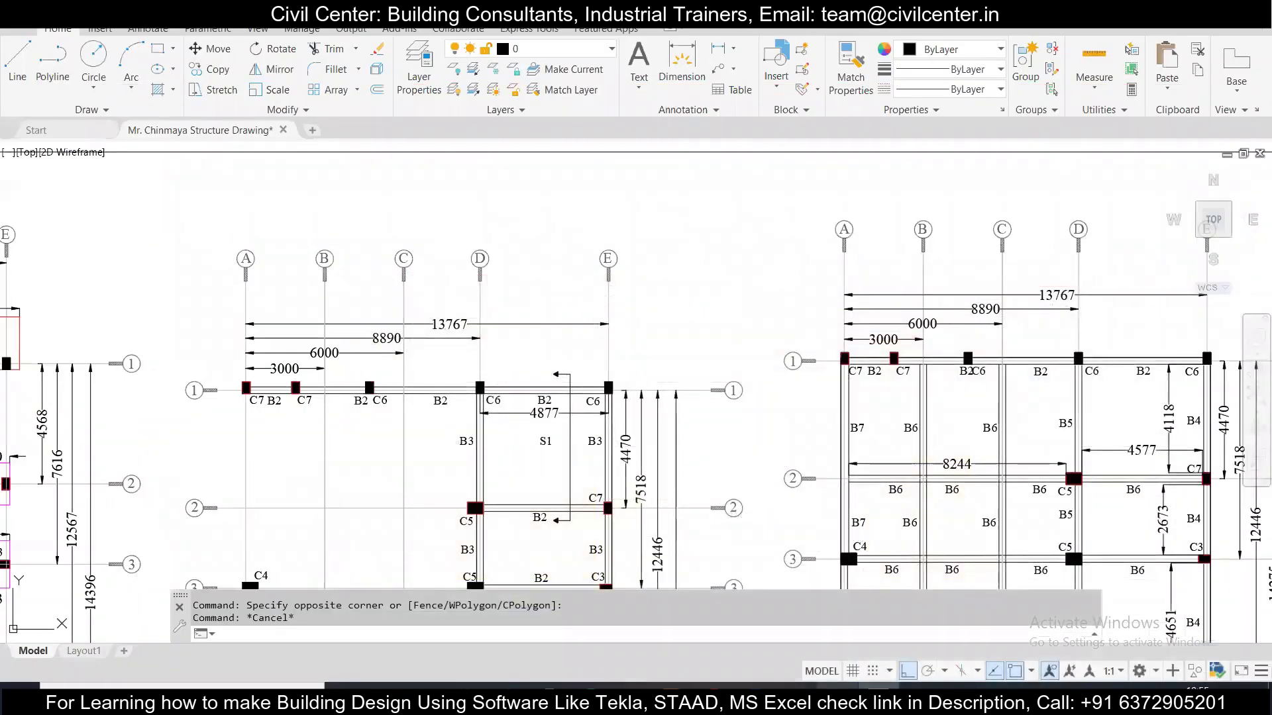
key("alt+Tab")
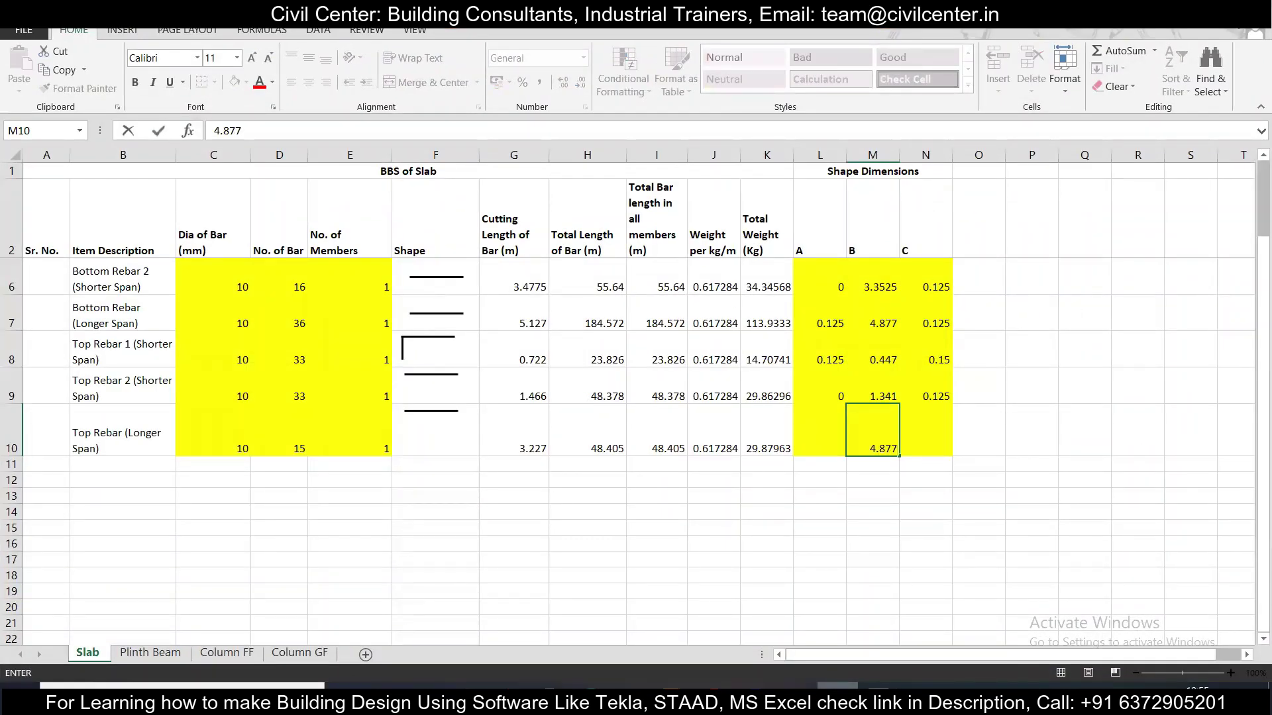
left_click(822, 427)
type("0.")
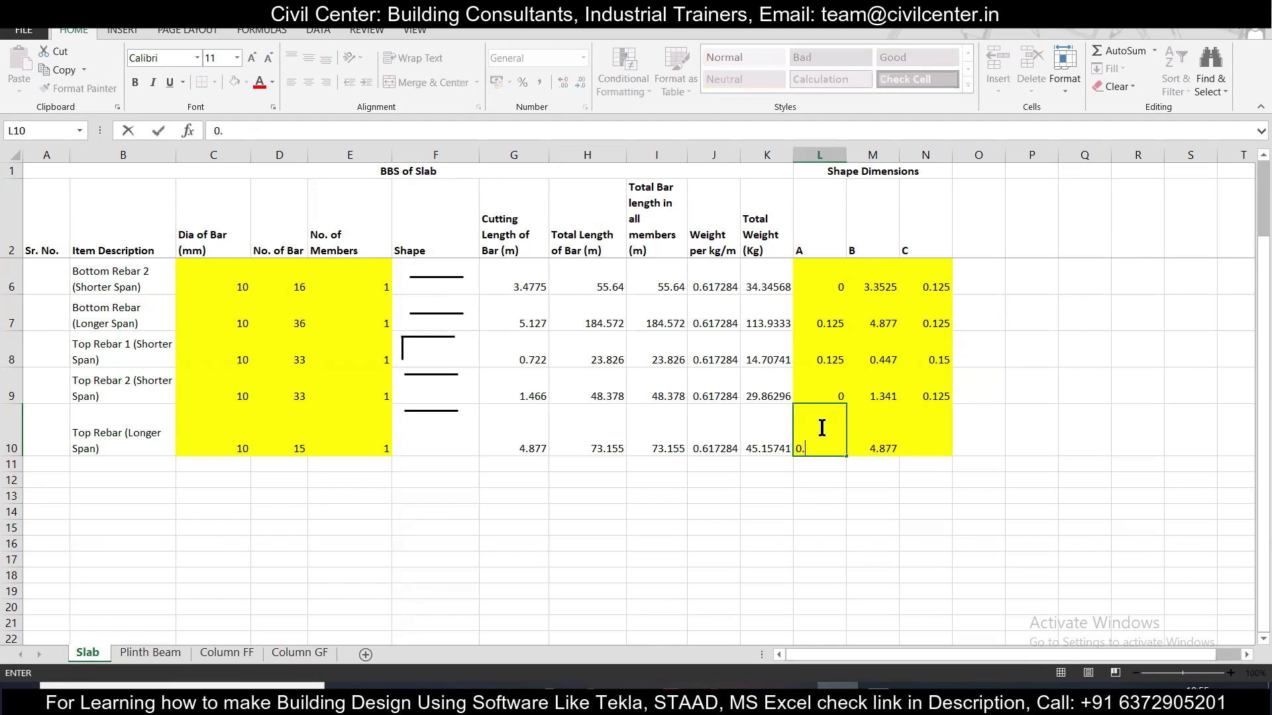
Fill shape dimension C of Top Rebar (Longer Span) in N10 with the 0.125 from N9.
left_click(946, 439)
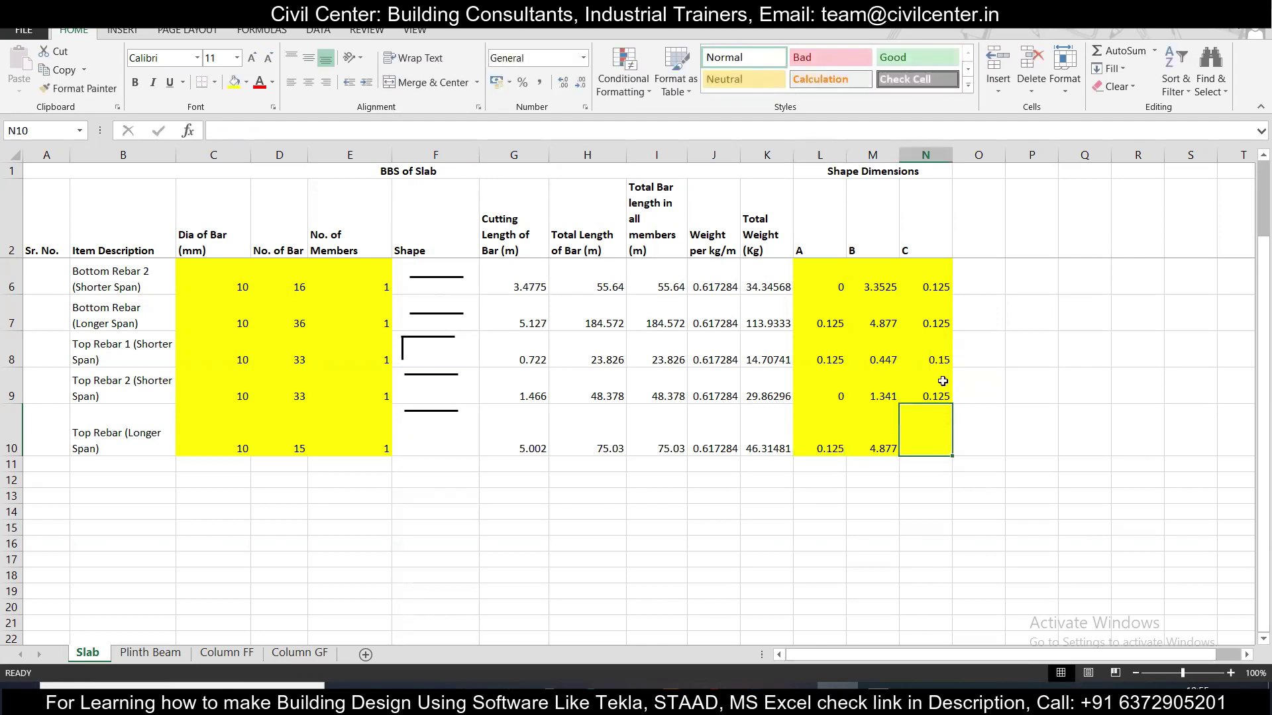
key("Up")
left_click_drag(956, 400, 954, 451)
left_click(1013, 422)
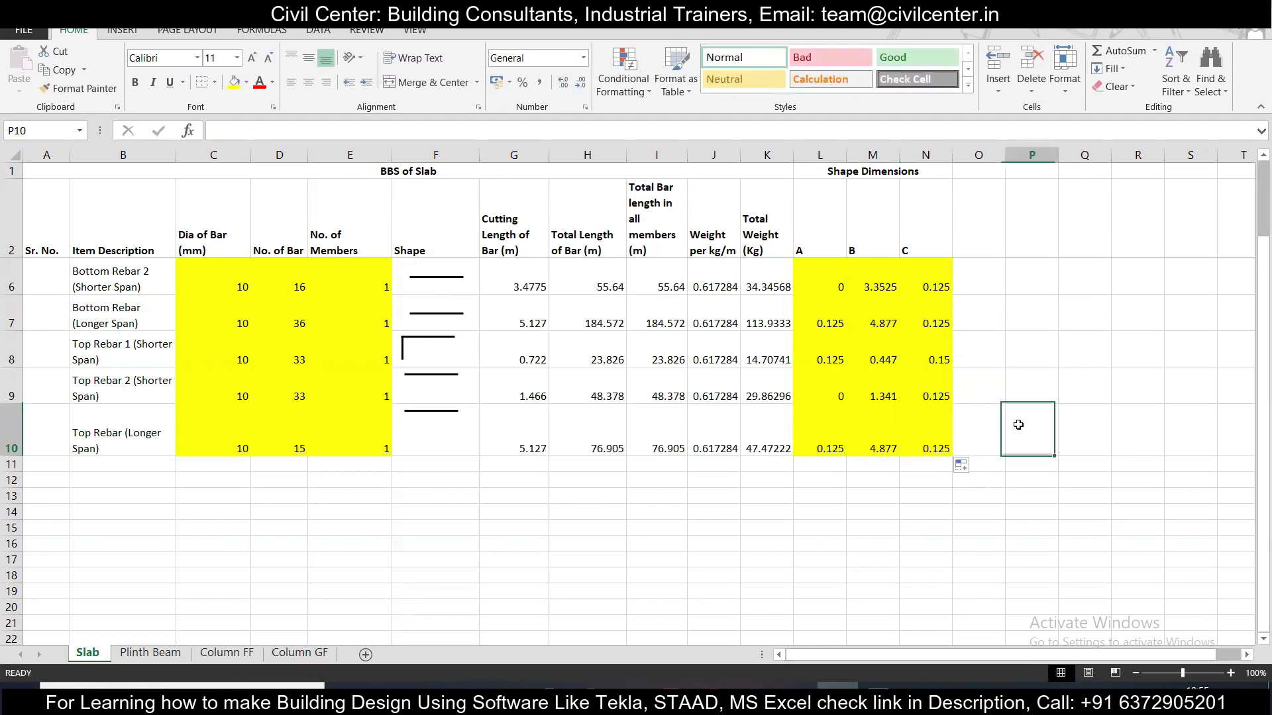
Review the G10 cutting length formula and check the span sum and 0.125 spacing in D10 against the AutoCAD section's top bars.
double_click(506, 430)
key("Escape")
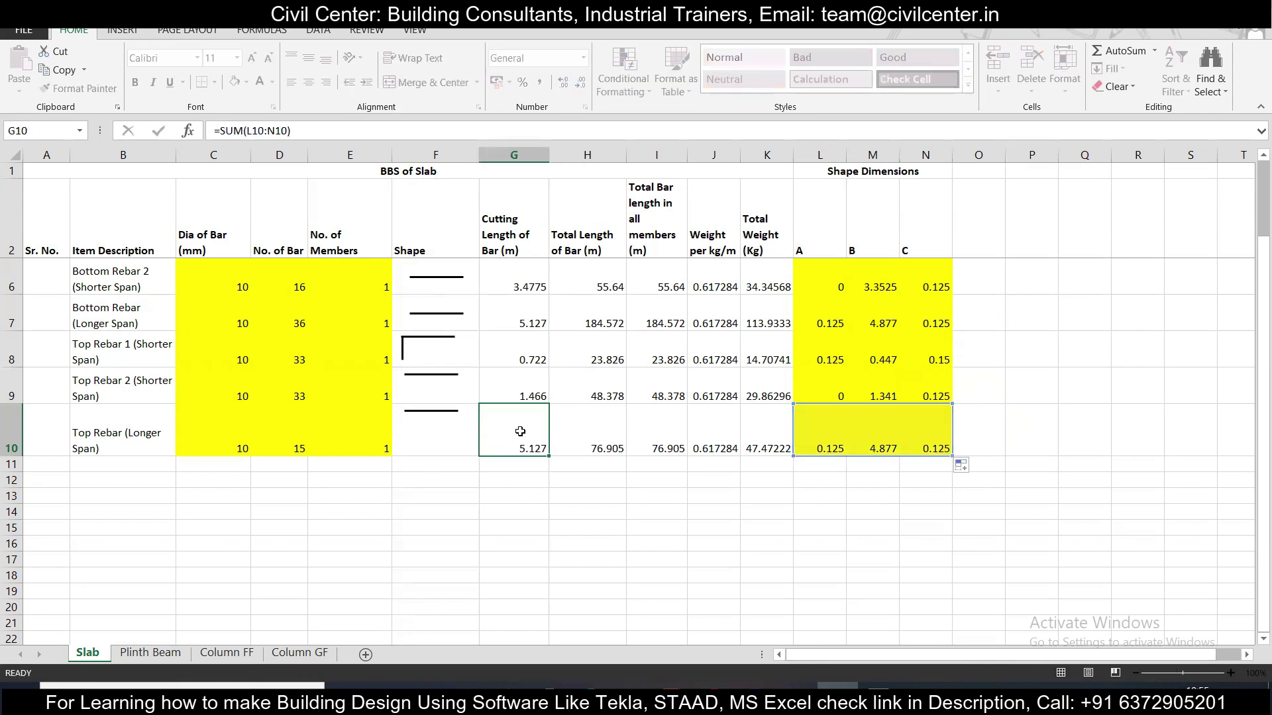
left_click(290, 439)
double_click(289, 439)
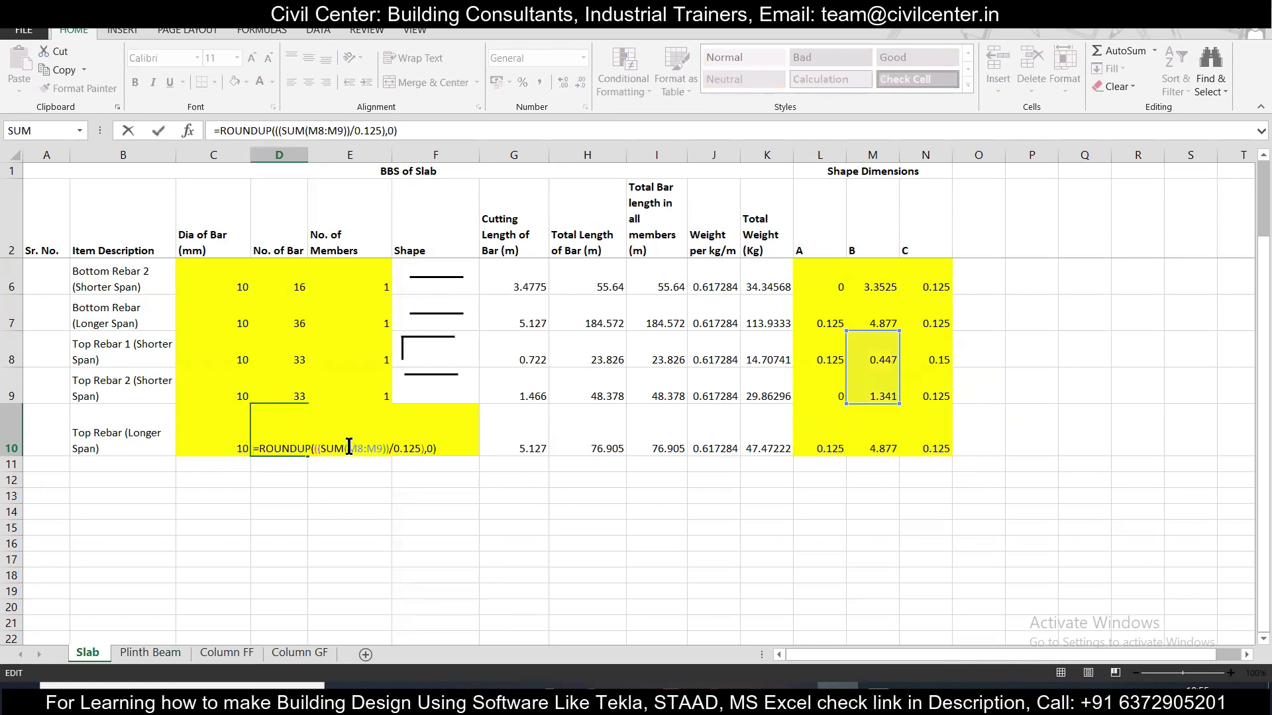
left_click(838, 691)
scroll(614, 463, "down", 2)
left_click_drag(610, 367, 602, 545)
scroll(488, 365, "up", 4)
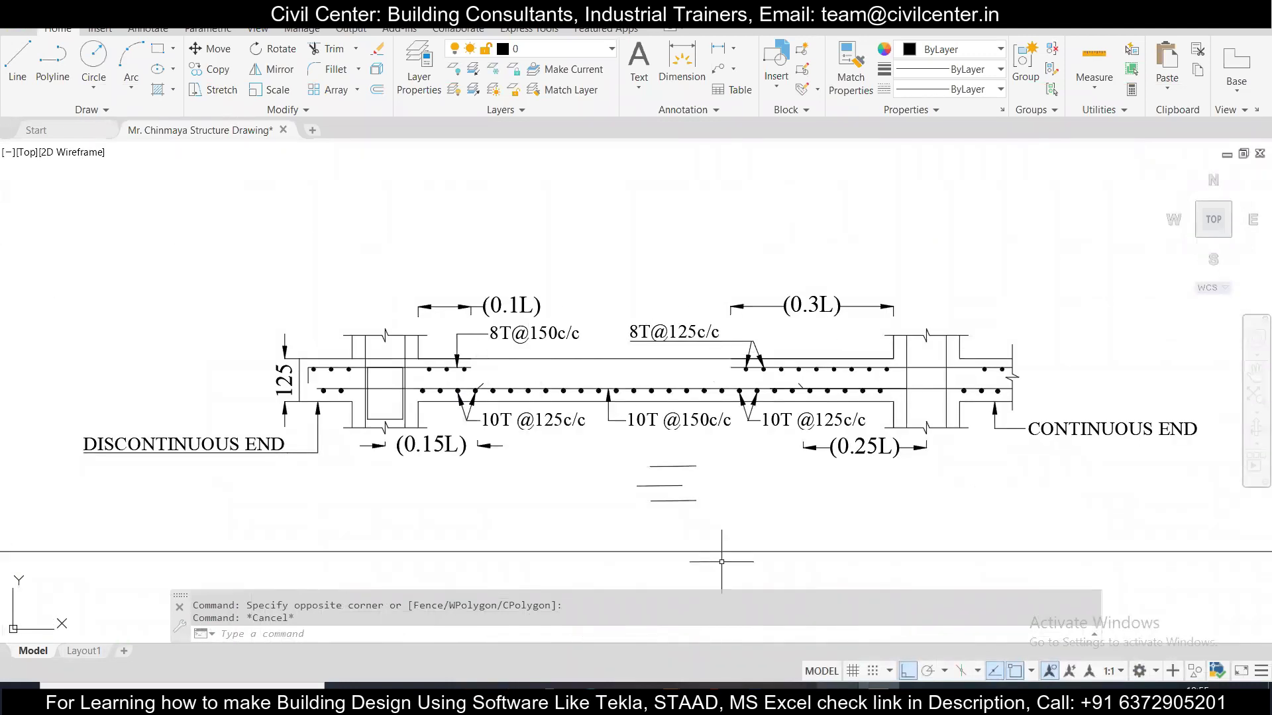
key("alt+Tab")
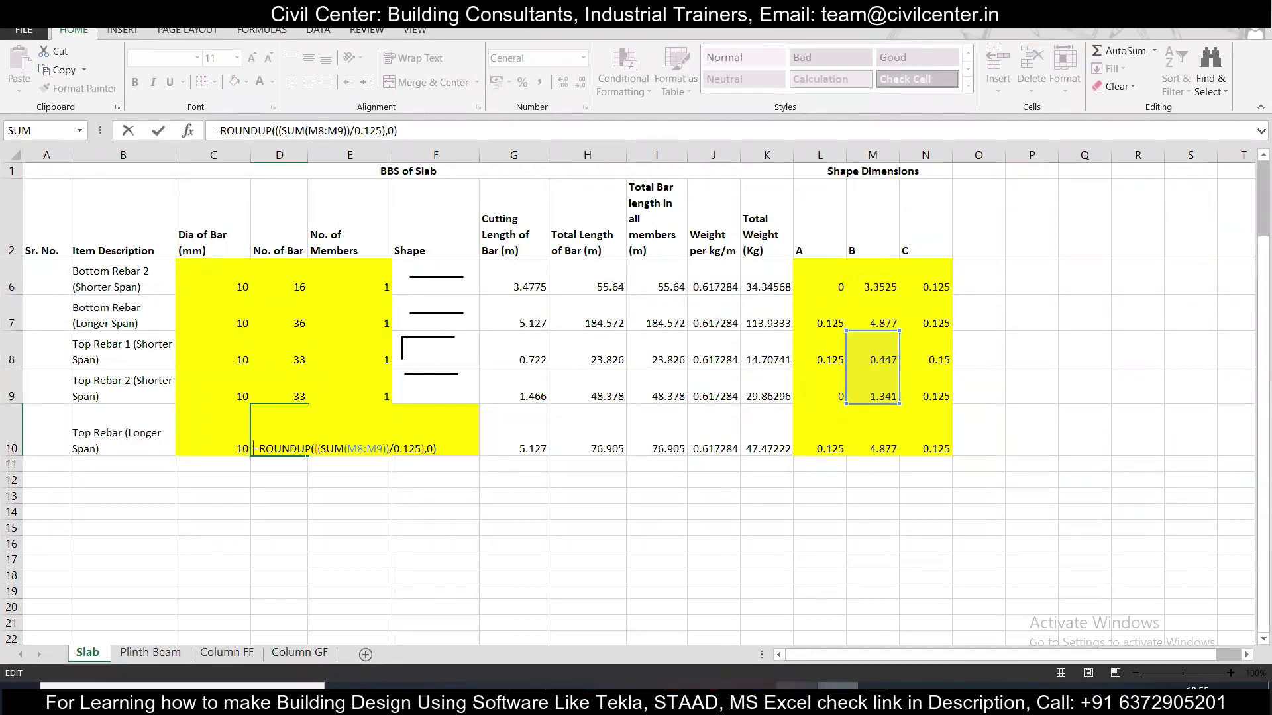
key("alt+Tab")
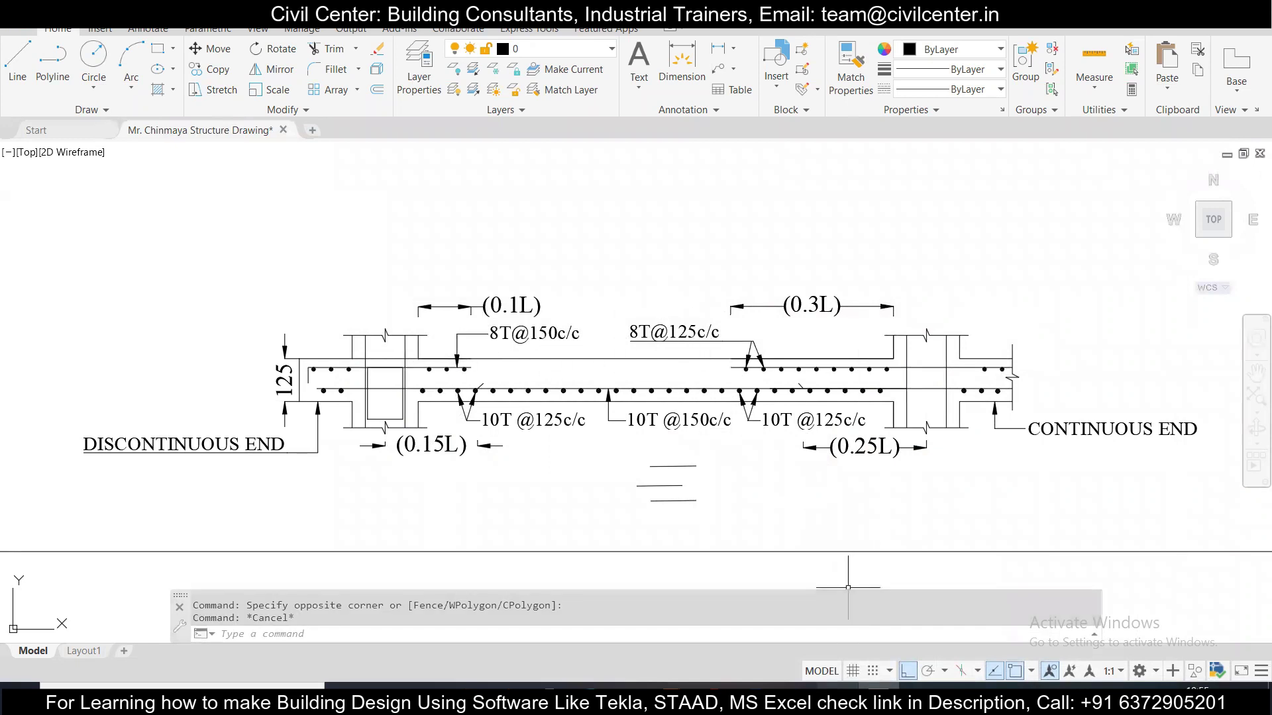
left_click(837, 692)
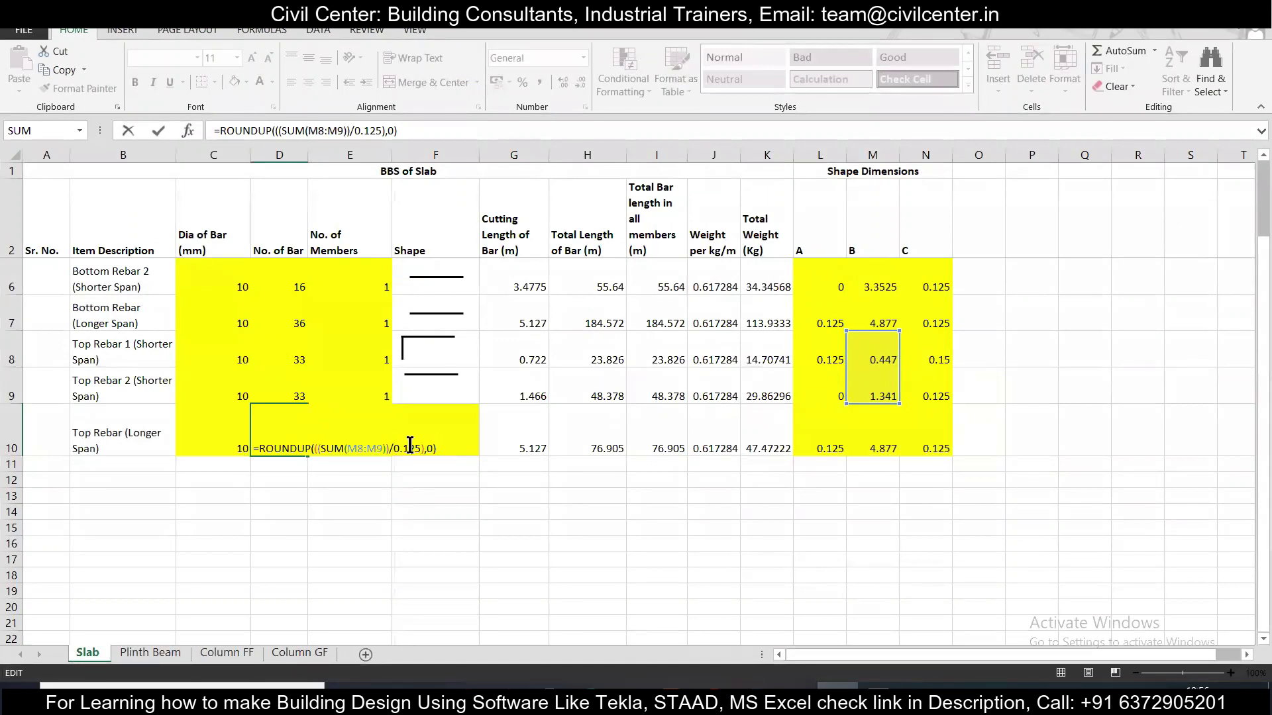
key("Escape")
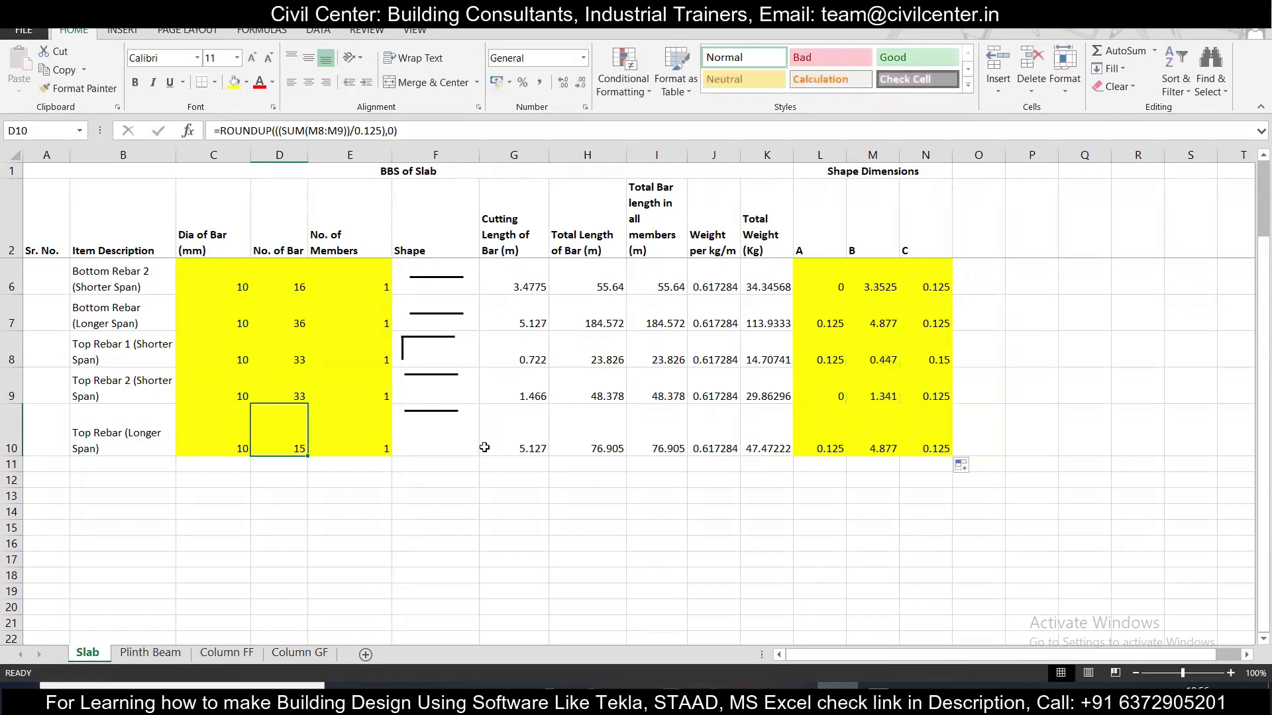
left_click(302, 463)
scroll(414, 447, "up", 1)
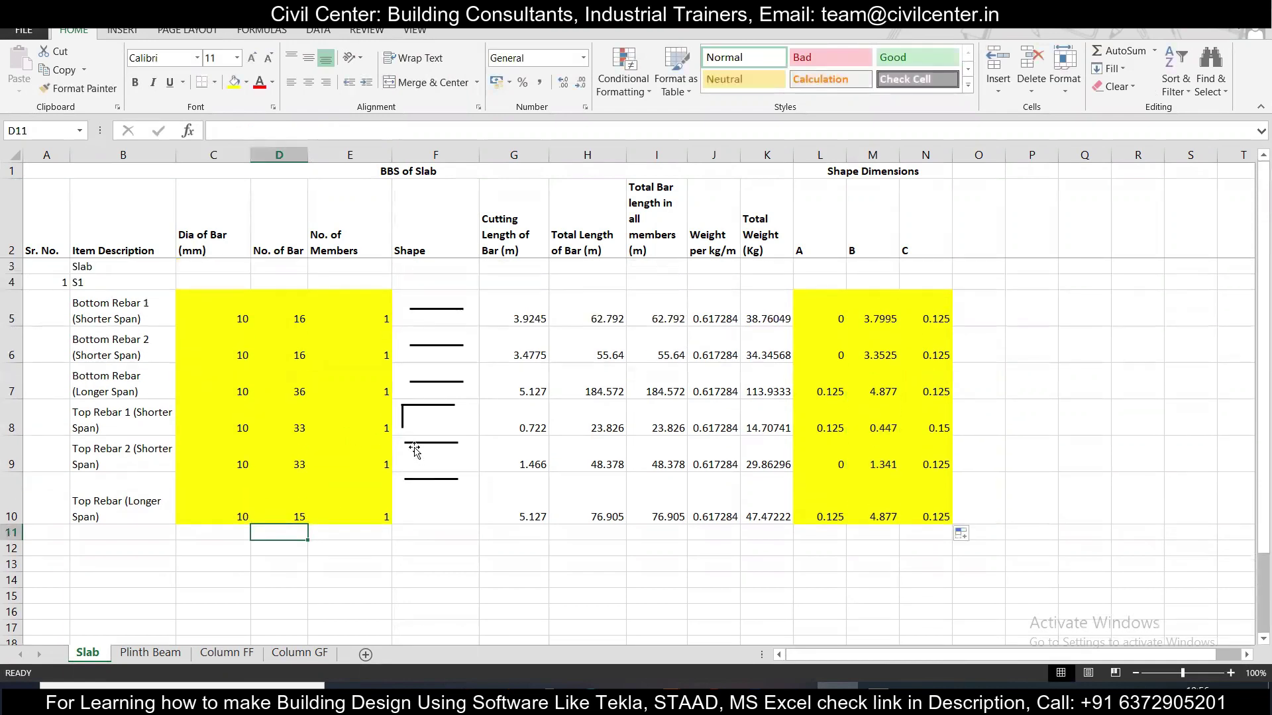
scroll(414, 448, "down", 1)
scroll(415, 451, "up", 1)
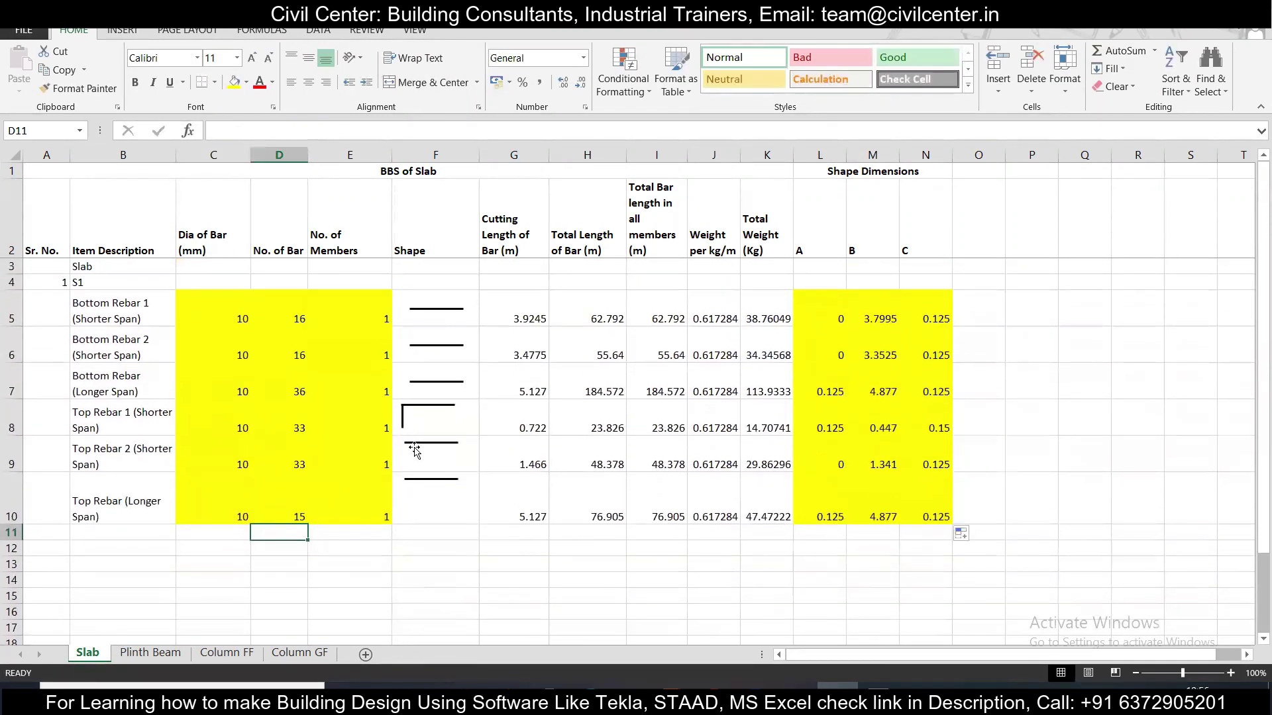